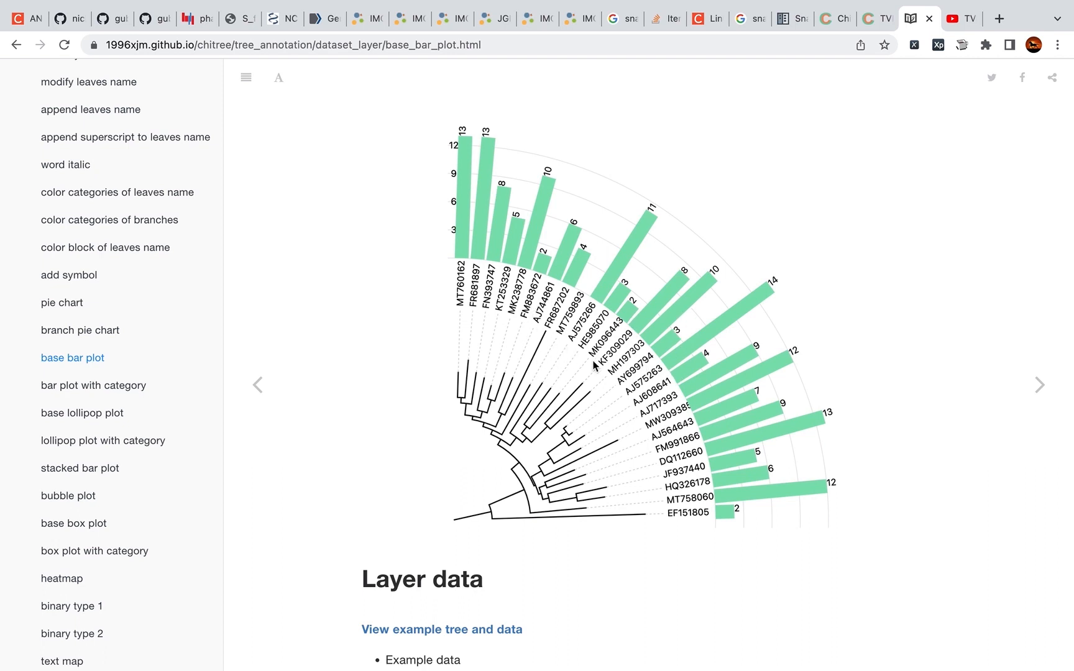
Step: Examine the base bar plot documentation's example table and TSV listing for the required layer data format
scroll(522, 491, down, 2)
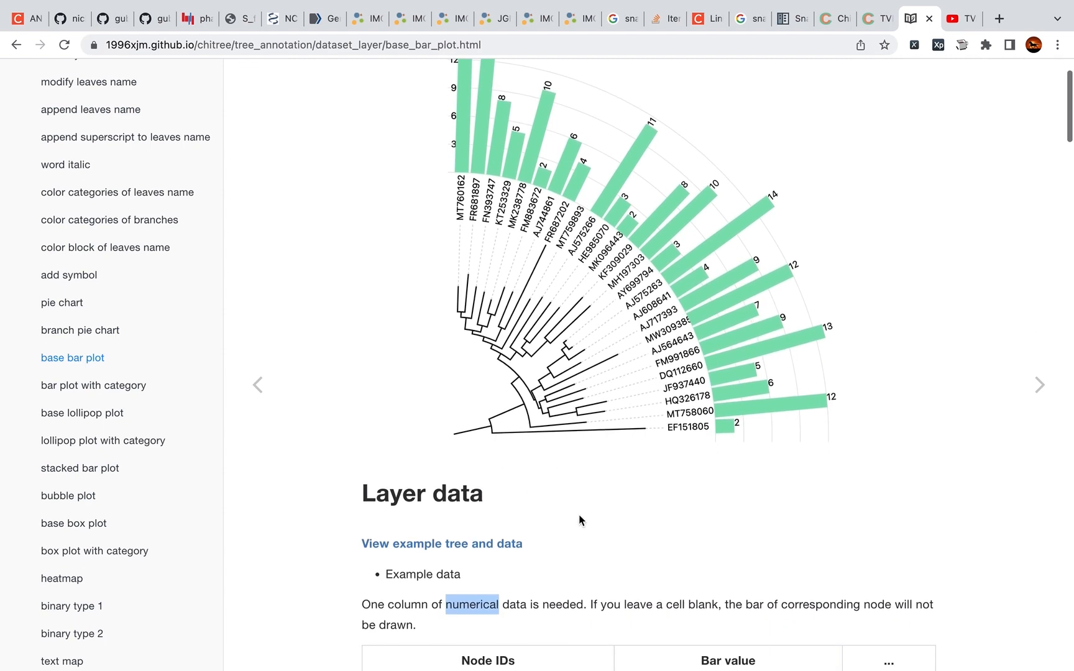
scroll(578, 518, down, 4)
scroll(580, 519, down, 1)
click(557, 460)
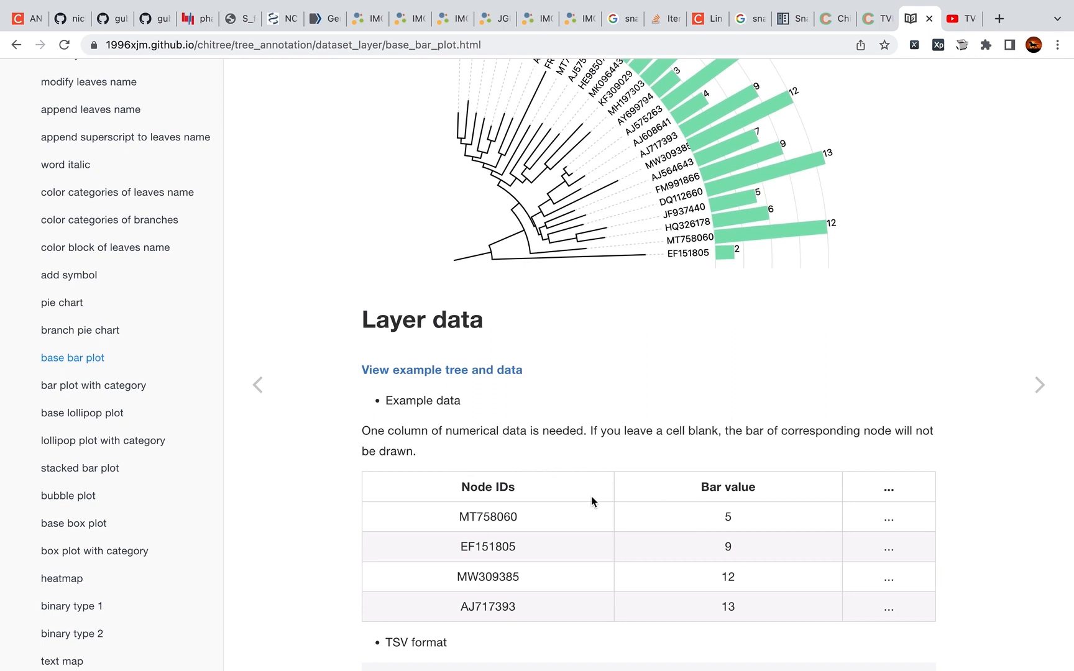
scroll(591, 497, down, 4)
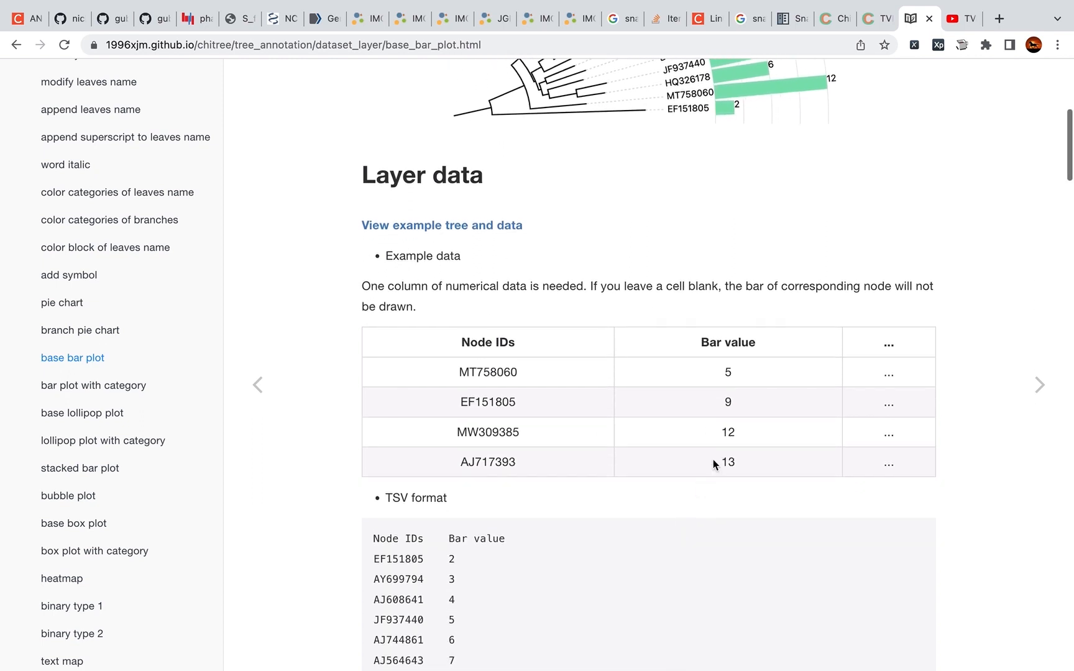
scroll(714, 463, down, 2)
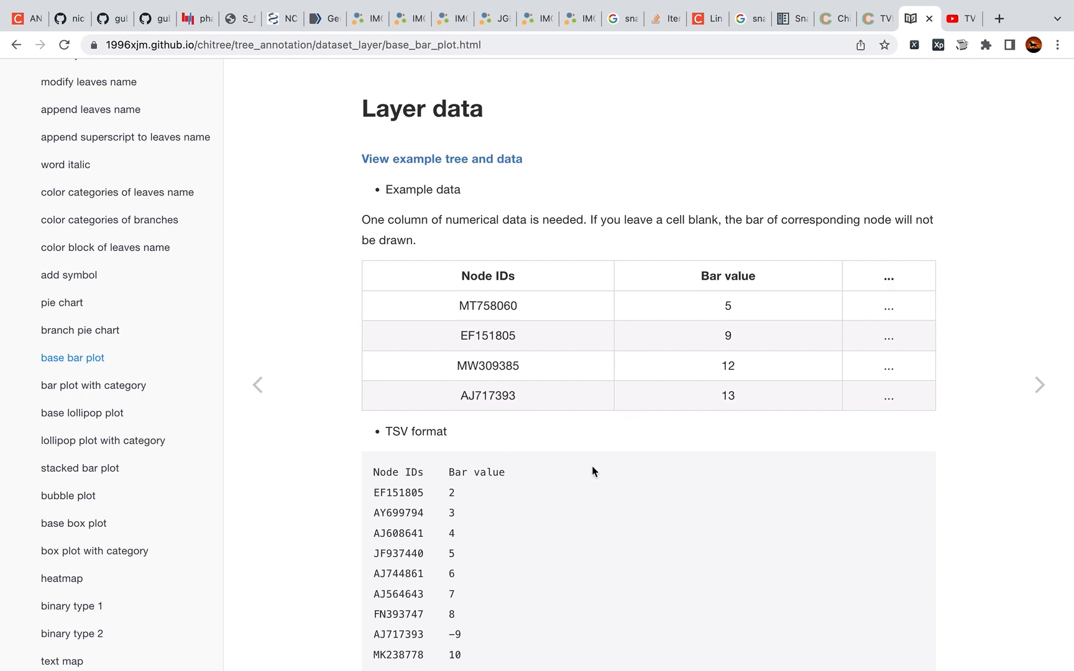
scroll(559, 478, down, 4)
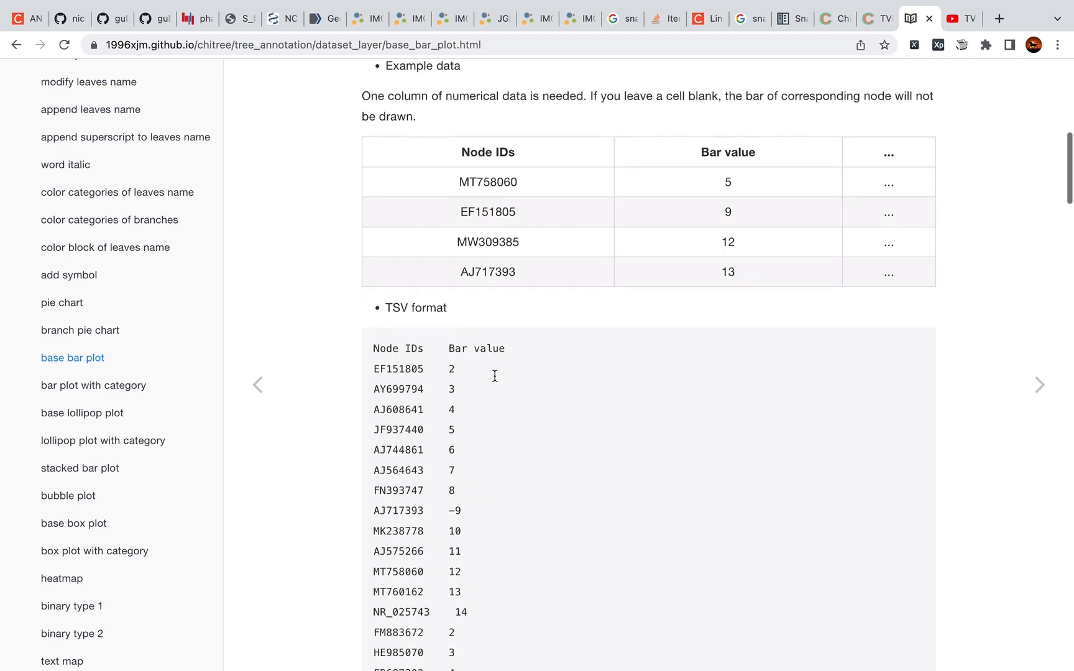
scroll(493, 373, down, 2)
scroll(488, 332, down, 2)
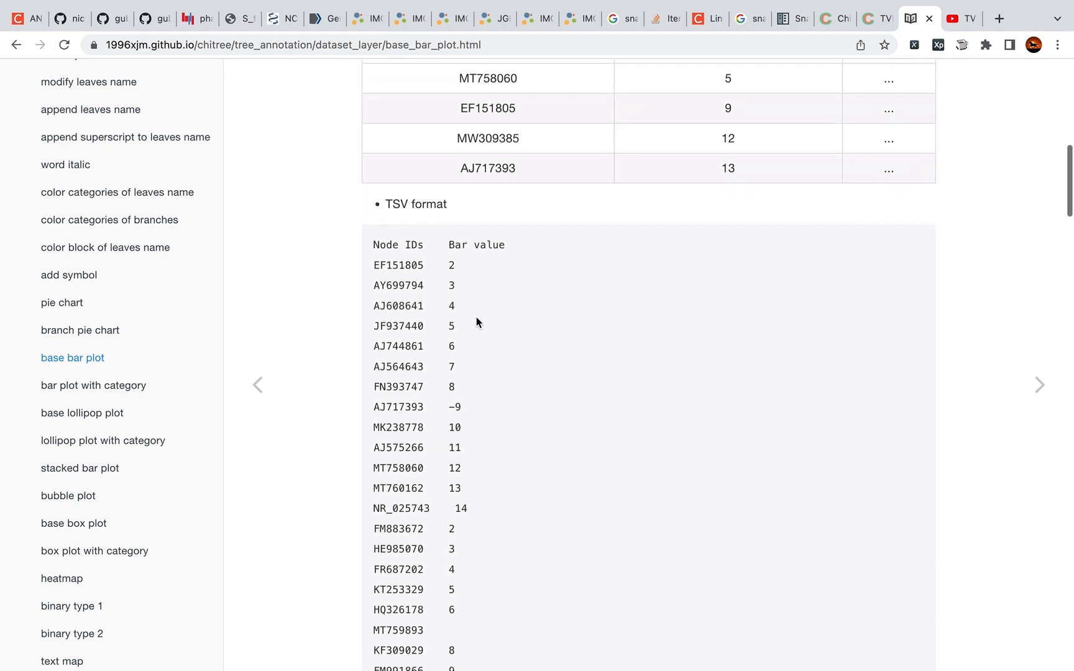
scroll(456, 397, down, 6)
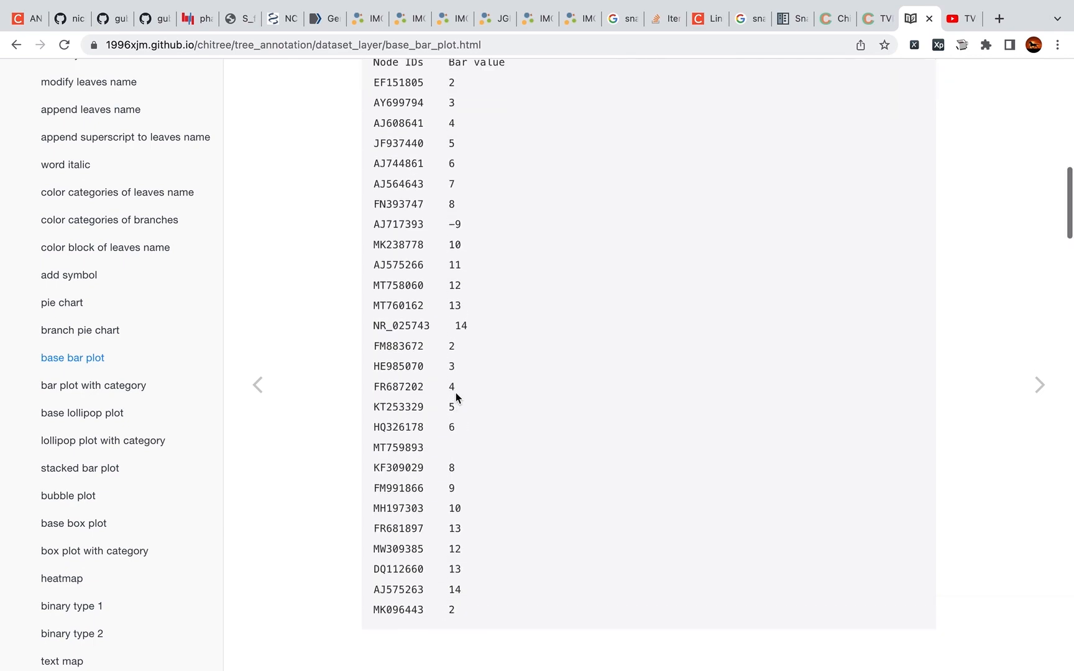
scroll(456, 395, up, 3)
Step: Open the normal layout tree editor from the TVBOT home page and dismiss the tree file picker
click(877, 19)
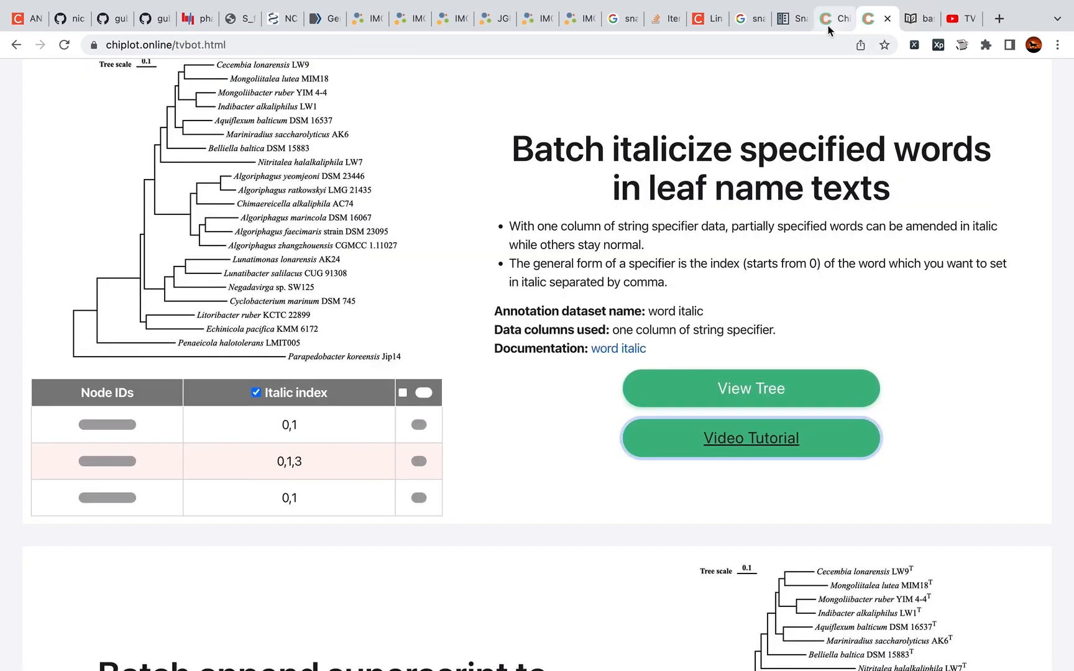
click(833, 20)
click(873, 18)
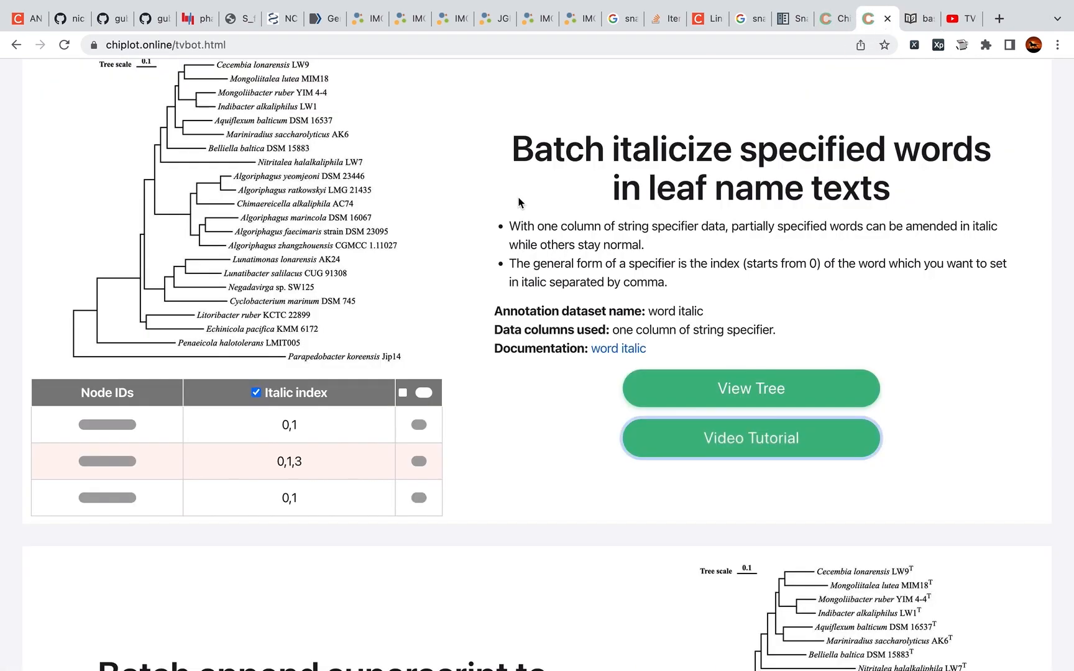
scroll(519, 202, up, 20)
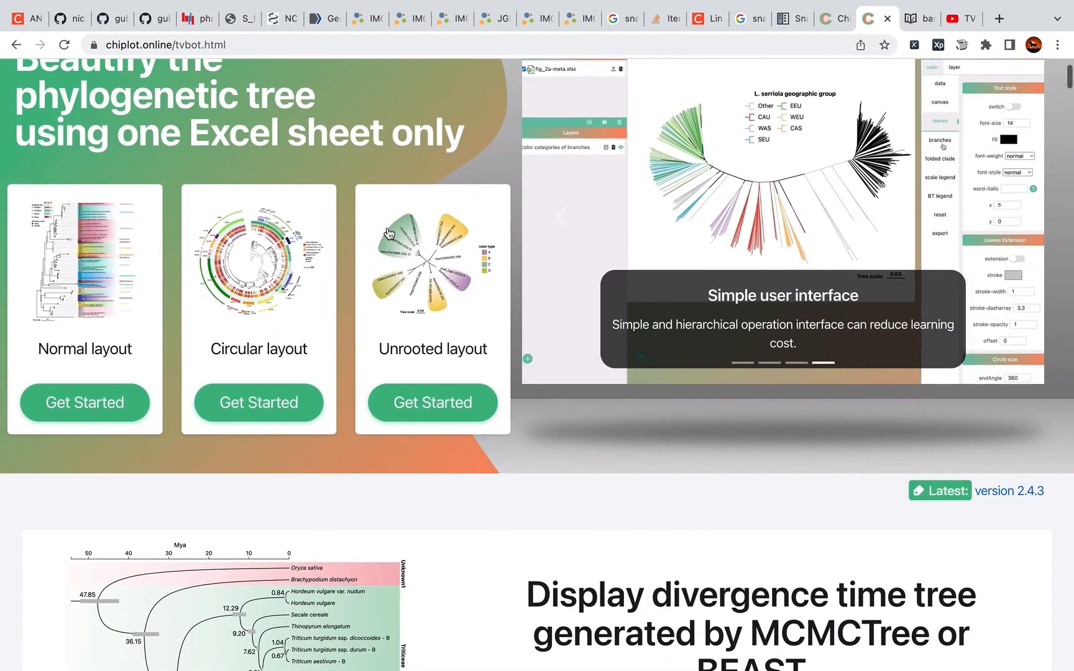
click(111, 300)
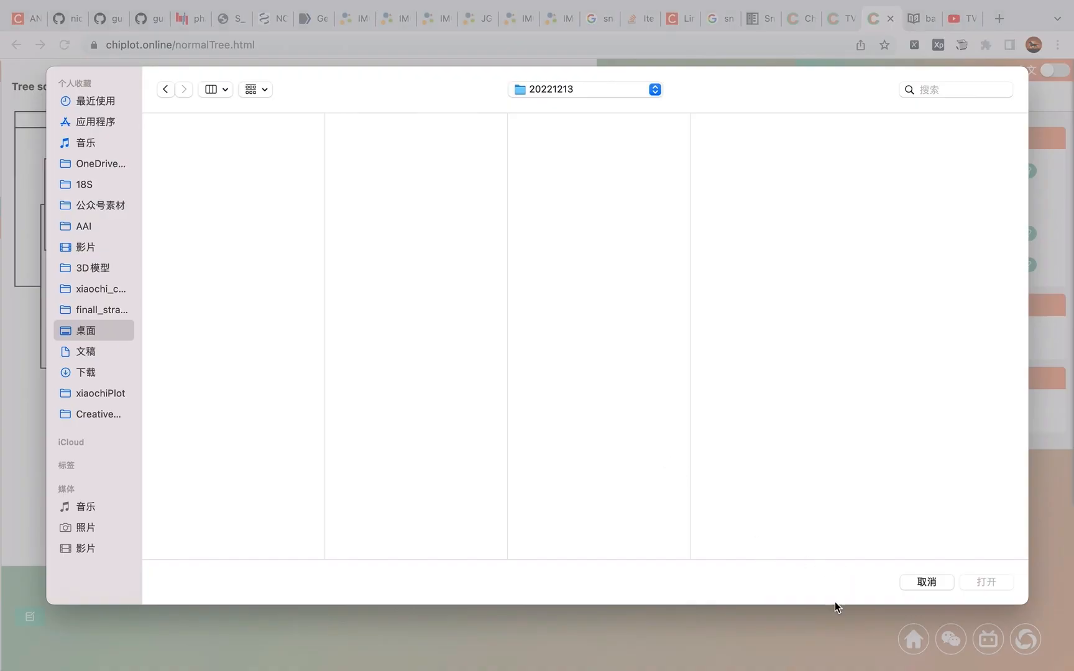
click(918, 583)
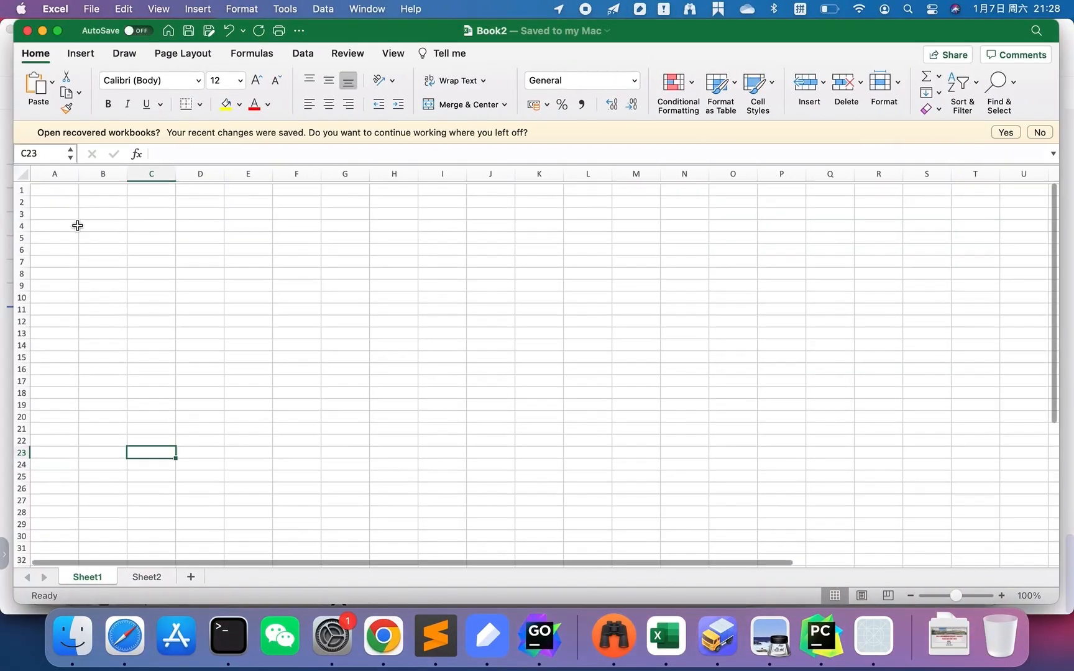
Step: Copy the leaf IDs of the displayed tree and return to cell A1 of the blank Excel workbook
click(55, 188)
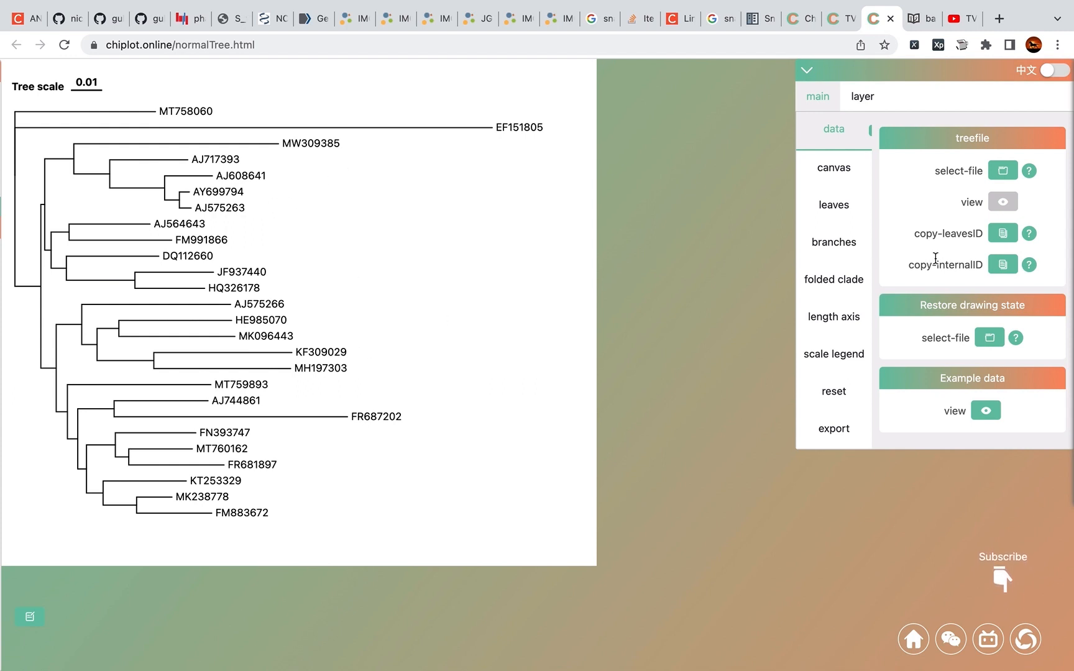
click(1004, 238)
key(ctrl+Left)
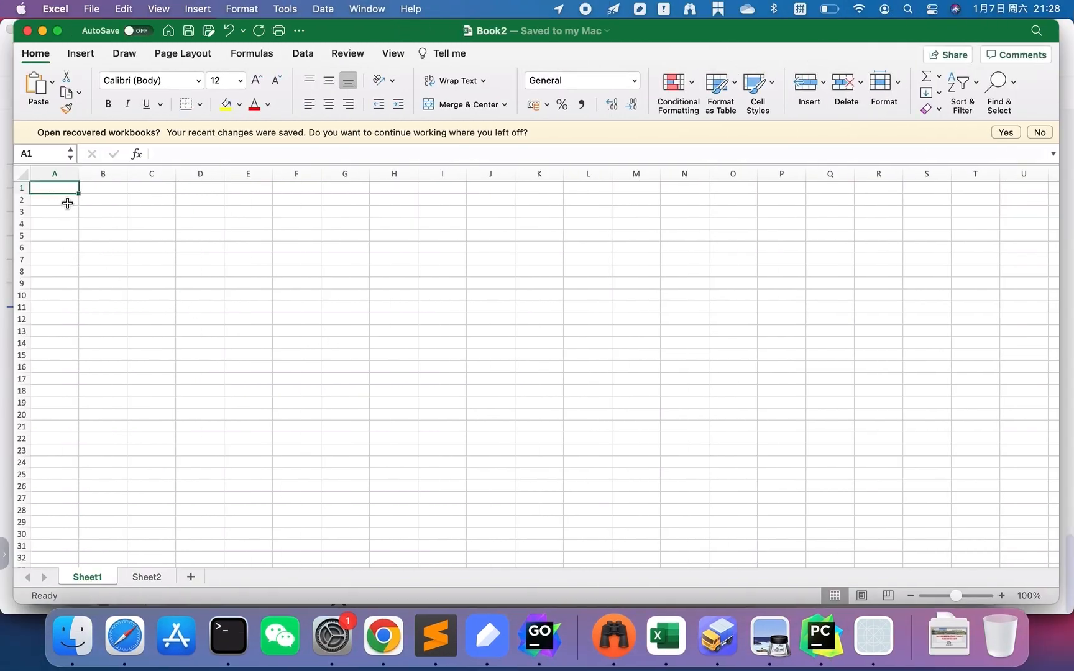
Step: Enter the header "node id" in A1 and paste the copied leaf IDs from A2 downward
text(node)
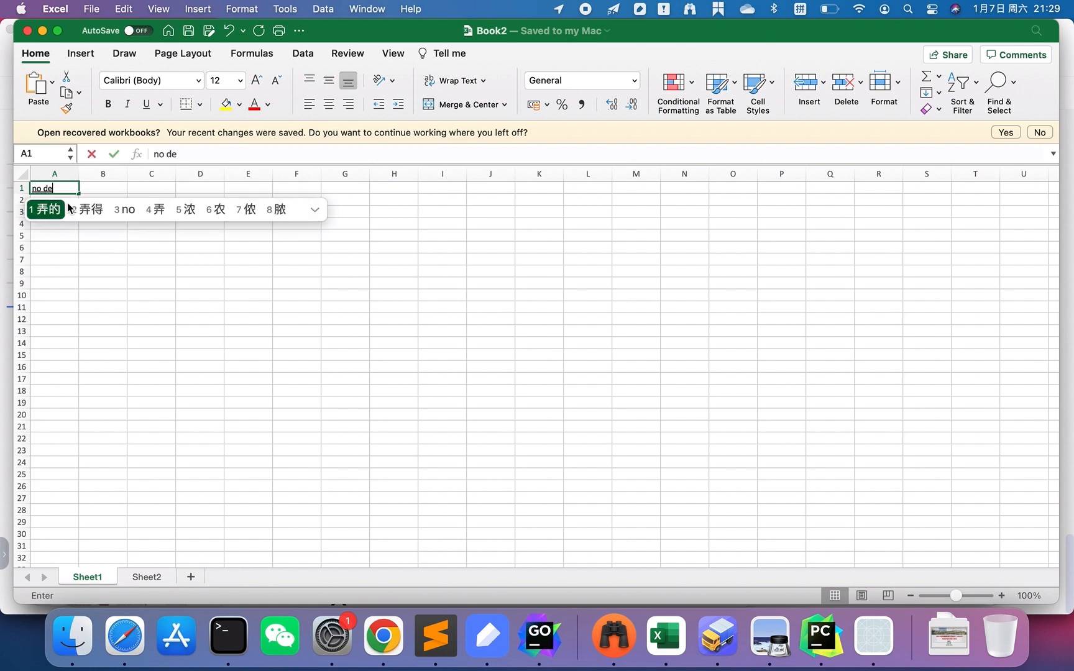
key(shift)
text(i)
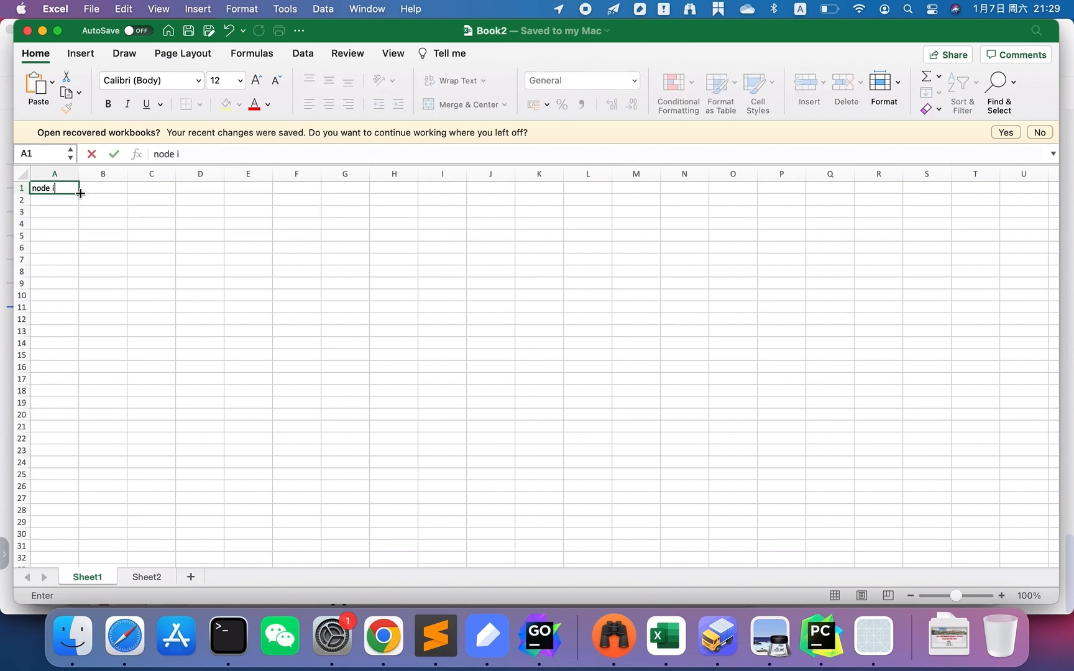
text(d)
key(Return)
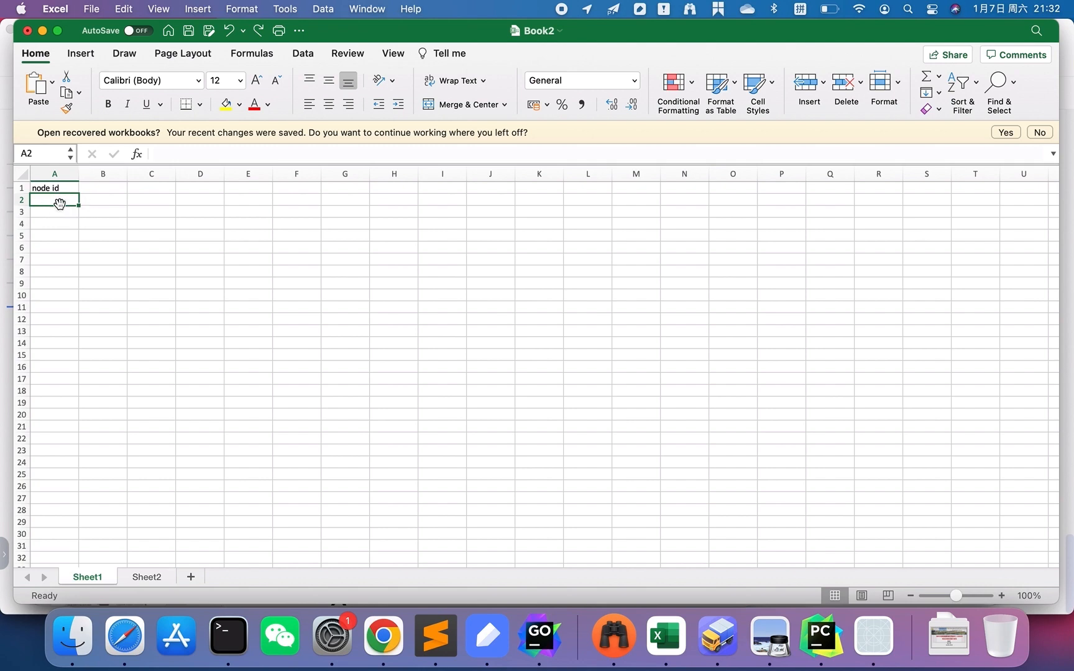
text(MT758060 EF151805 MW309385 AJ717393 AJ608641 AY699794 AJ575263 AJ564643 FM991866 DQ112660 JF937440 HQ326178 AJ575266 HE985070 MK096443 KF309029 MH197303 MT759893 AJ744861 FR687202 FN393747 MT760162 FR681897 KT253329 MK238778 FM883672)
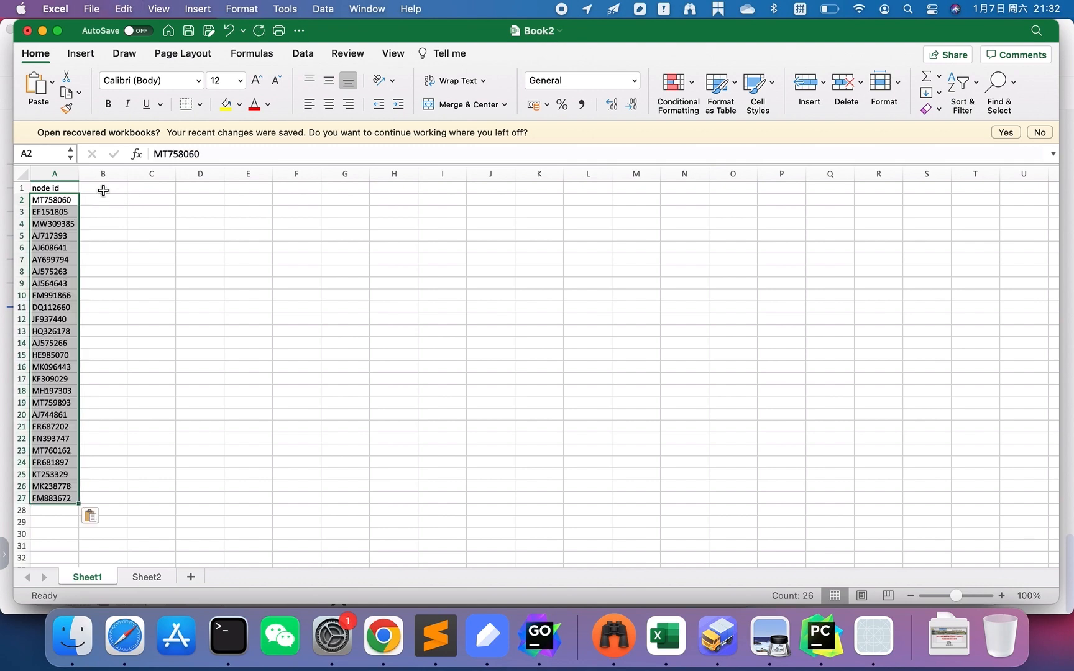
Step: Enter the header "bar value" in B1 and fill B2 through B27 with the value 5
click(111, 189)
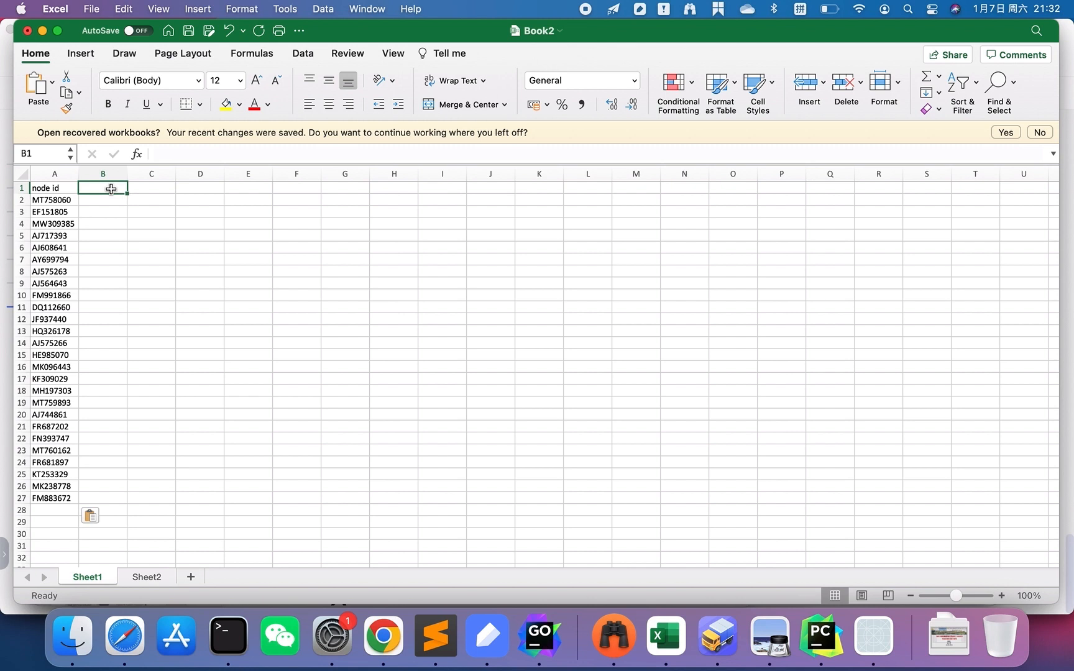
text(bar)
key(shift)
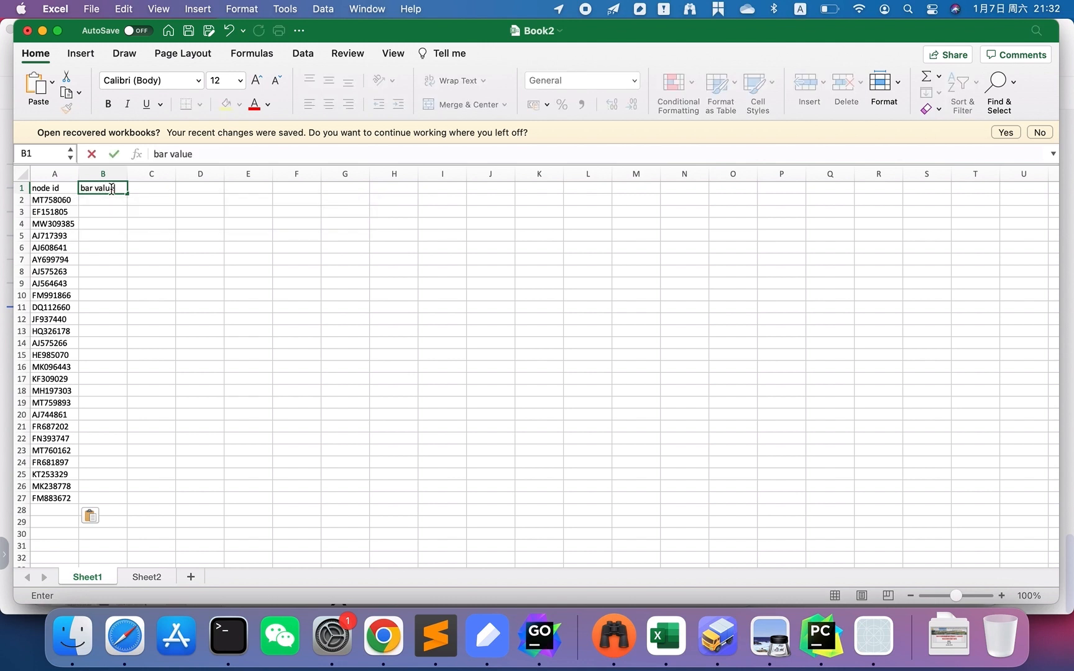
click(118, 200)
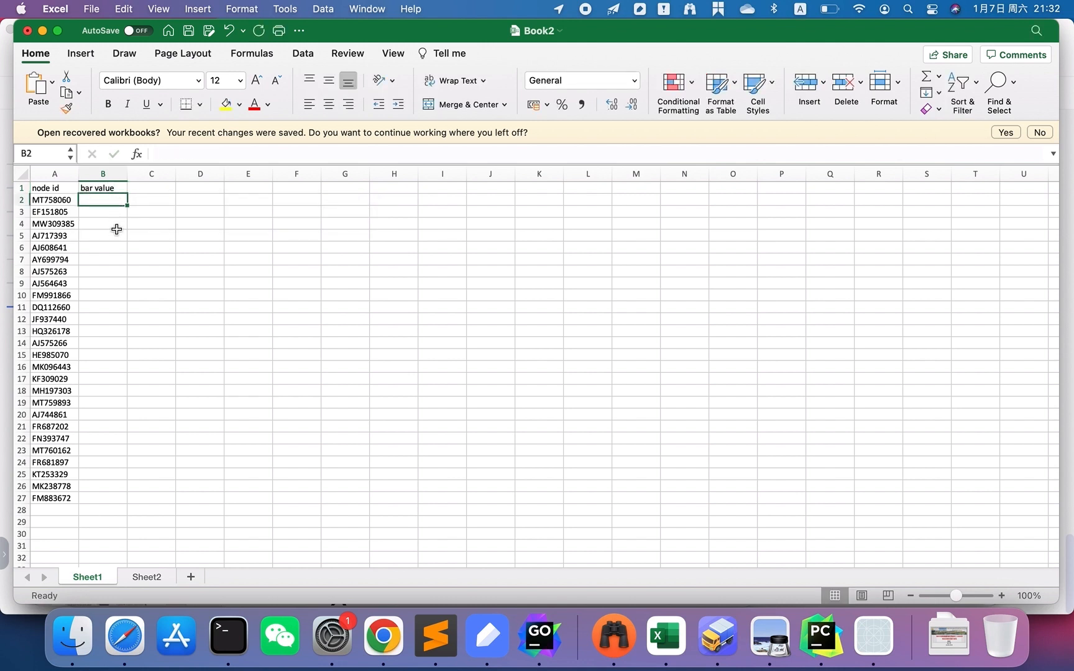
text(5)
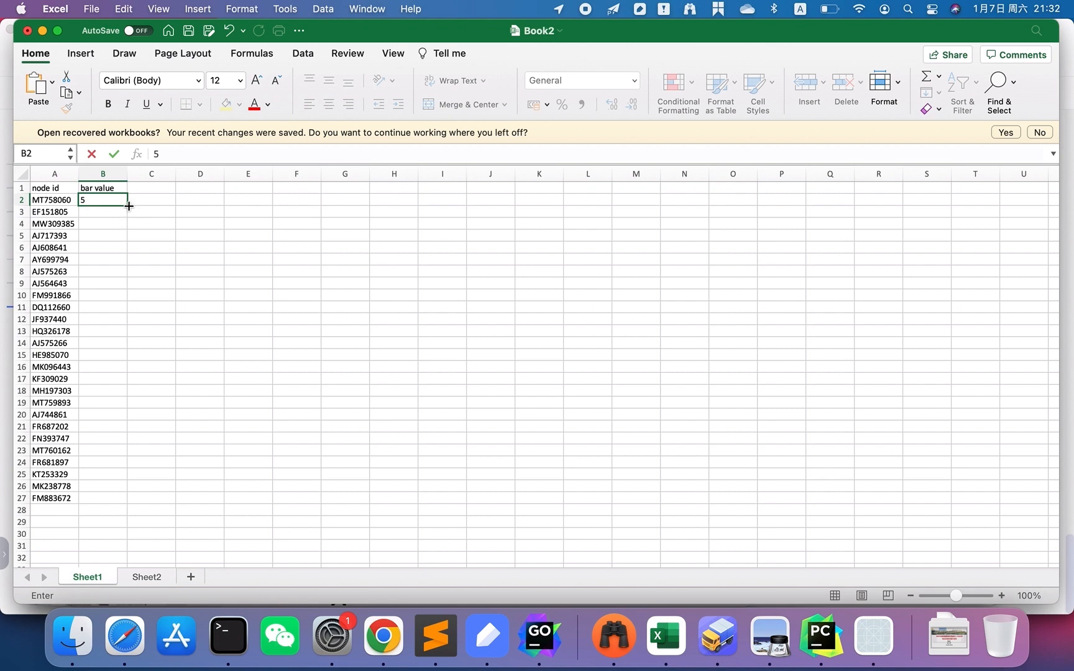
double_click(128, 206)
Step: Change B8, B16 and B13 to 6 and B19 to 7, and save the workbook
click(116, 270)
text(6)
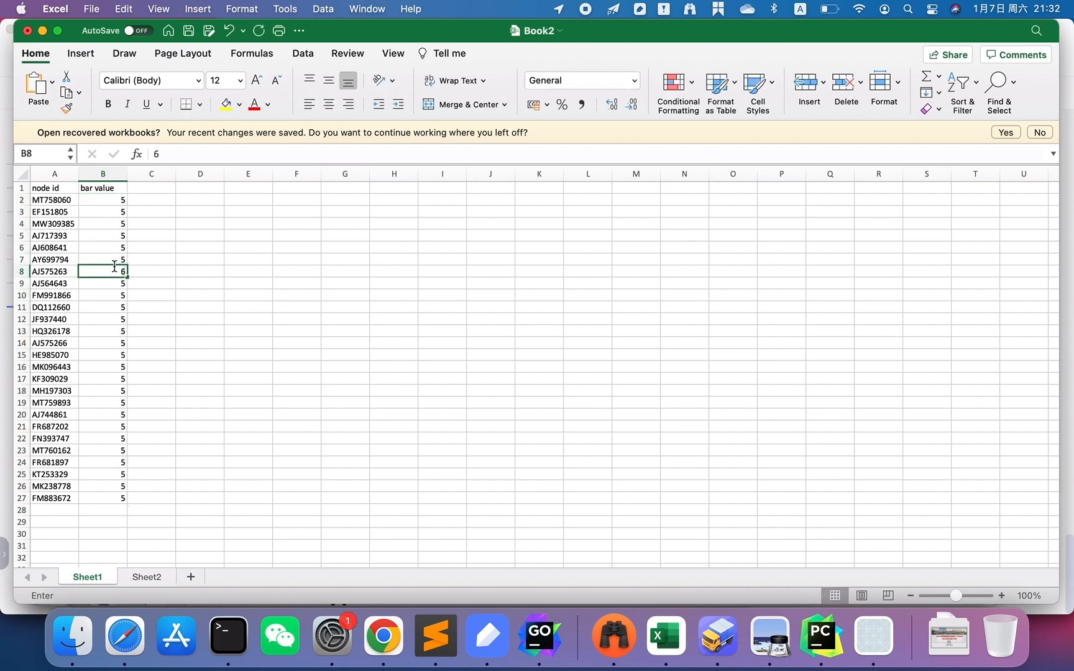
click(131, 390)
click(112, 398)
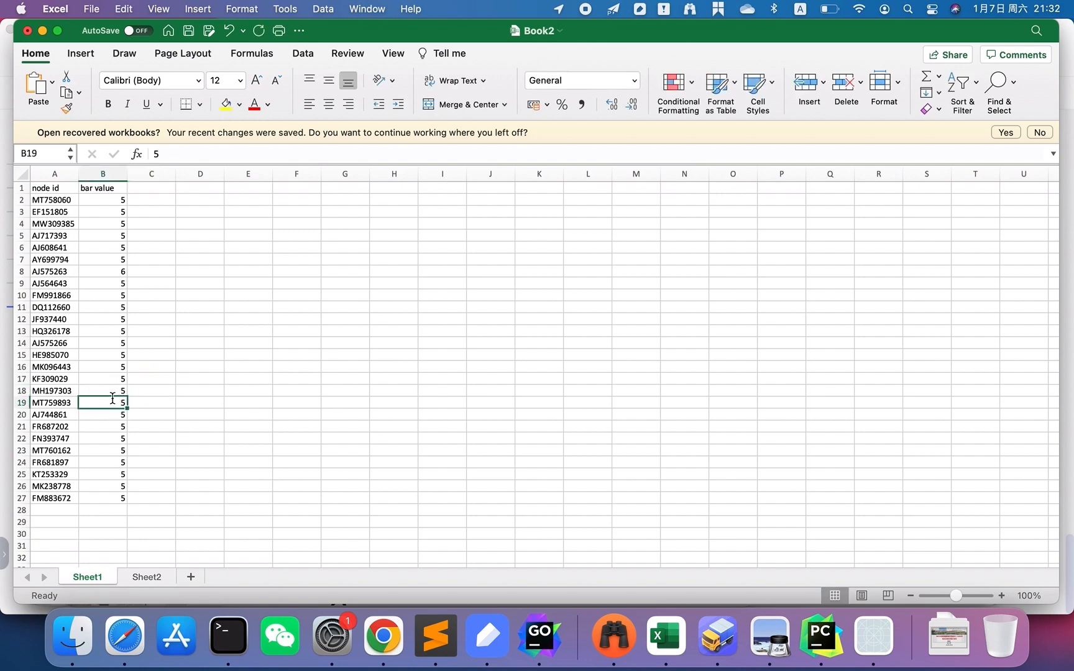
text(7)
click(112, 365)
text(6)
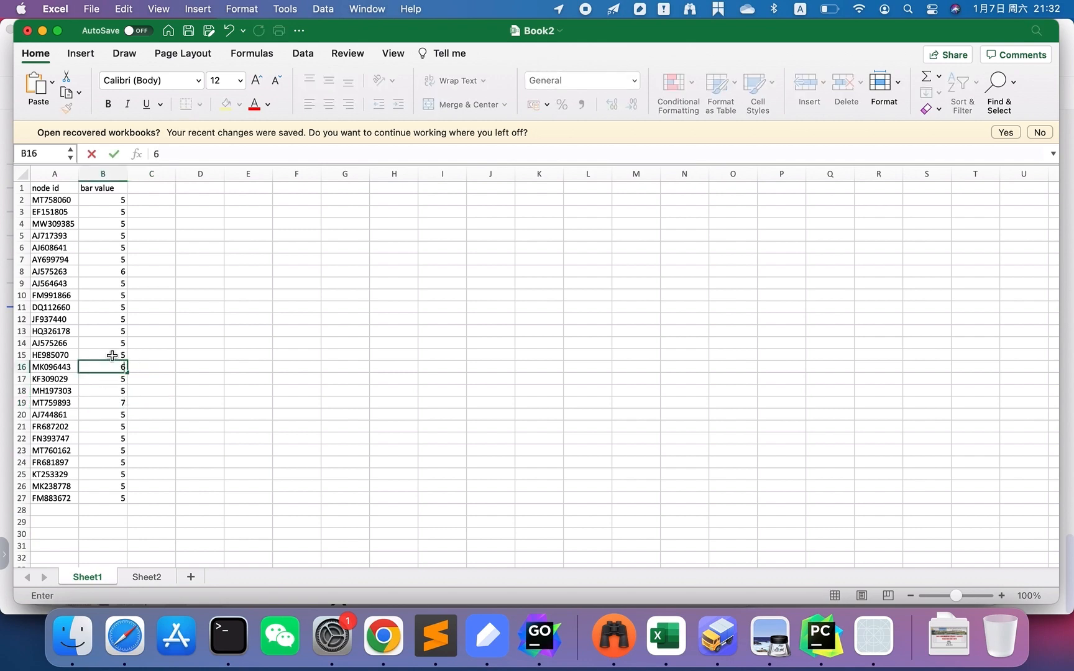
click(112, 330)
text(6)
click(204, 327)
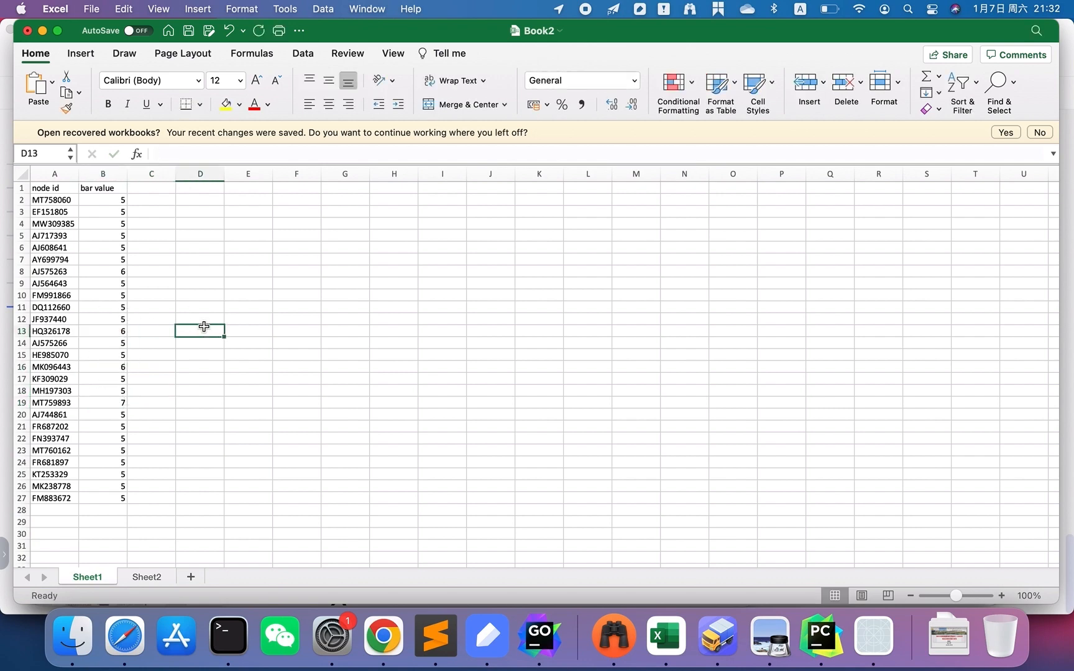
key(super+s)
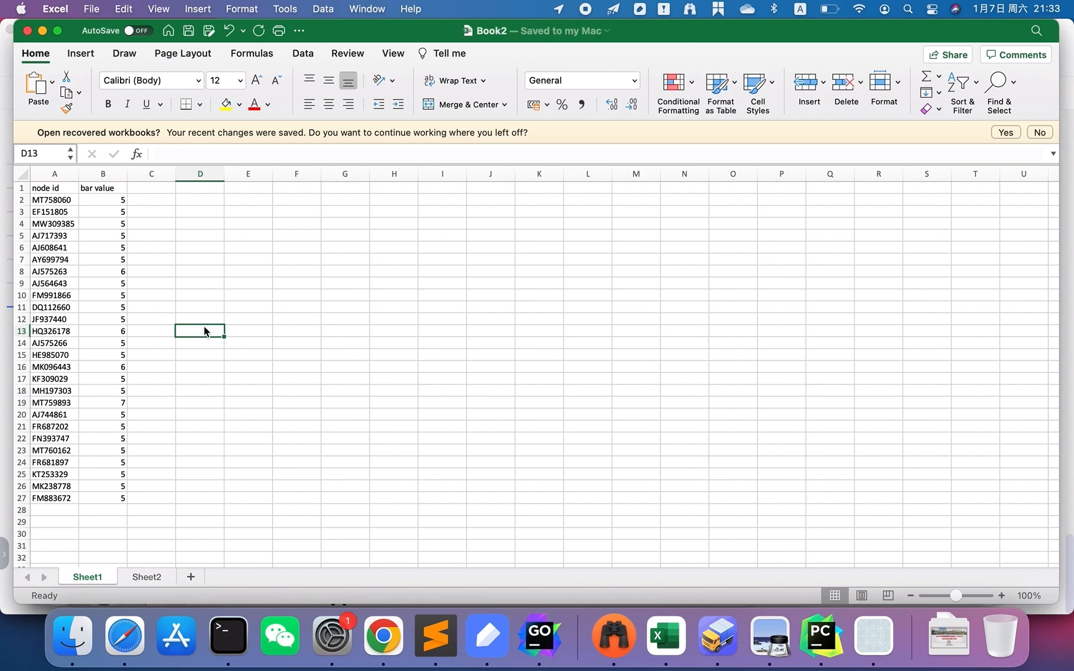
Step: Switch back to the normal tree page in Chrome and show its layer data and layers panels
click(383, 635)
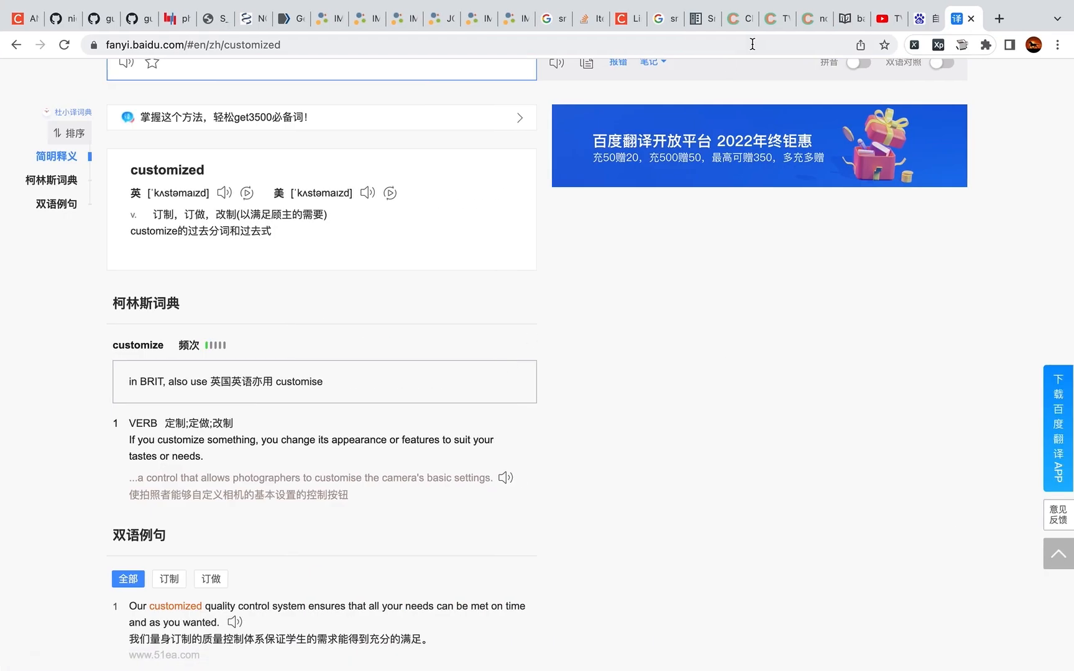
click(798, 20)
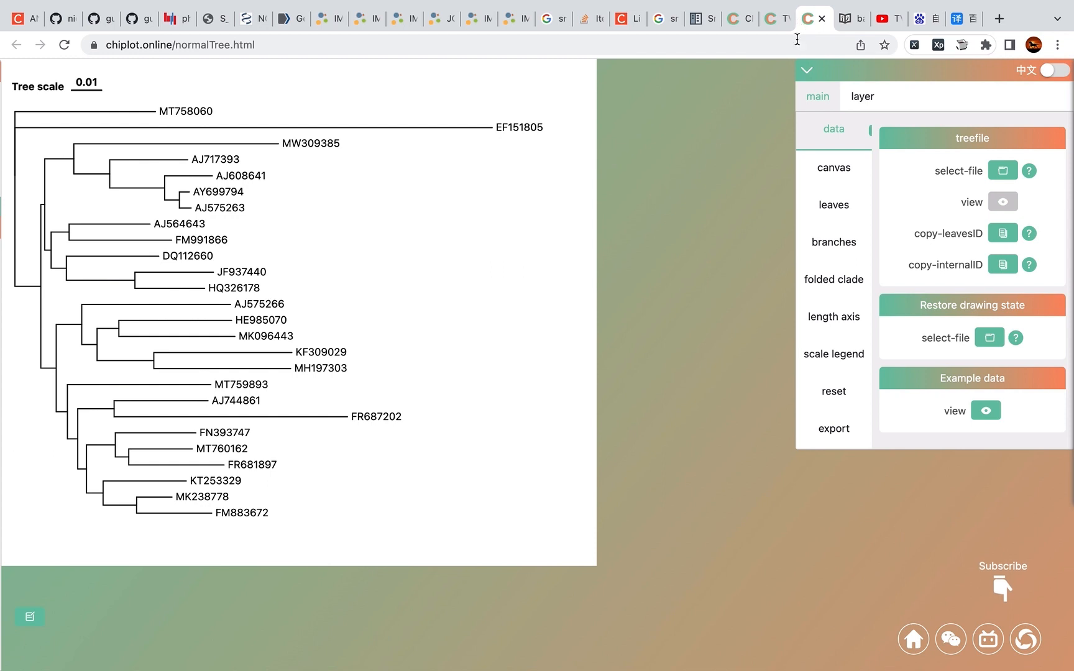
click(29, 616)
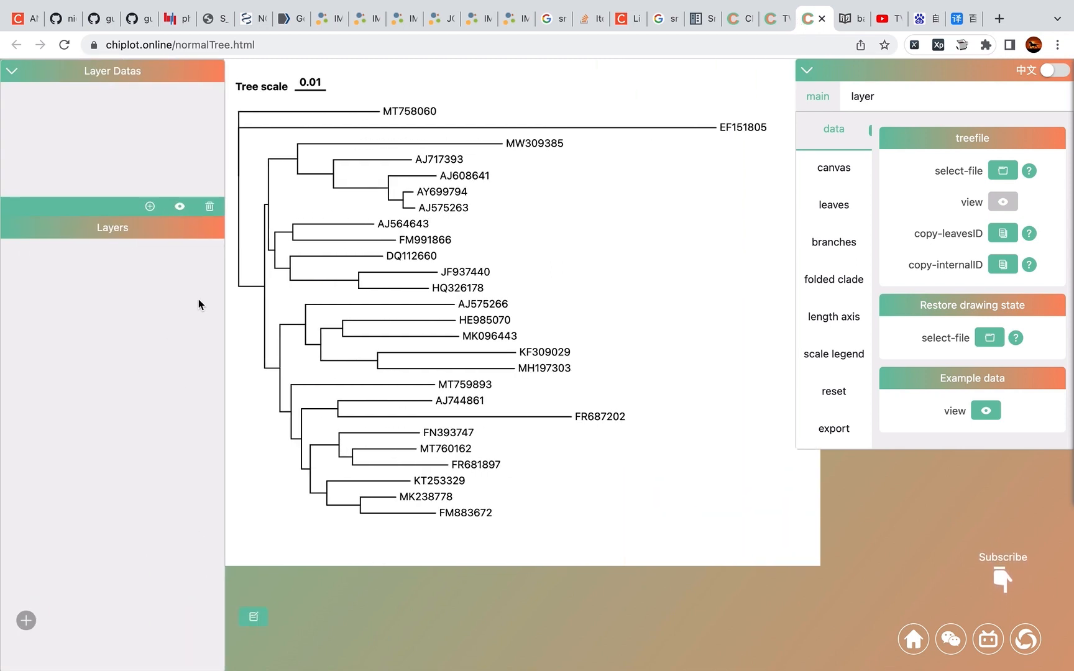
Step: Add Book2.xlsx from within the static/Ali folder as a layer data file for the tree
click(149, 209)
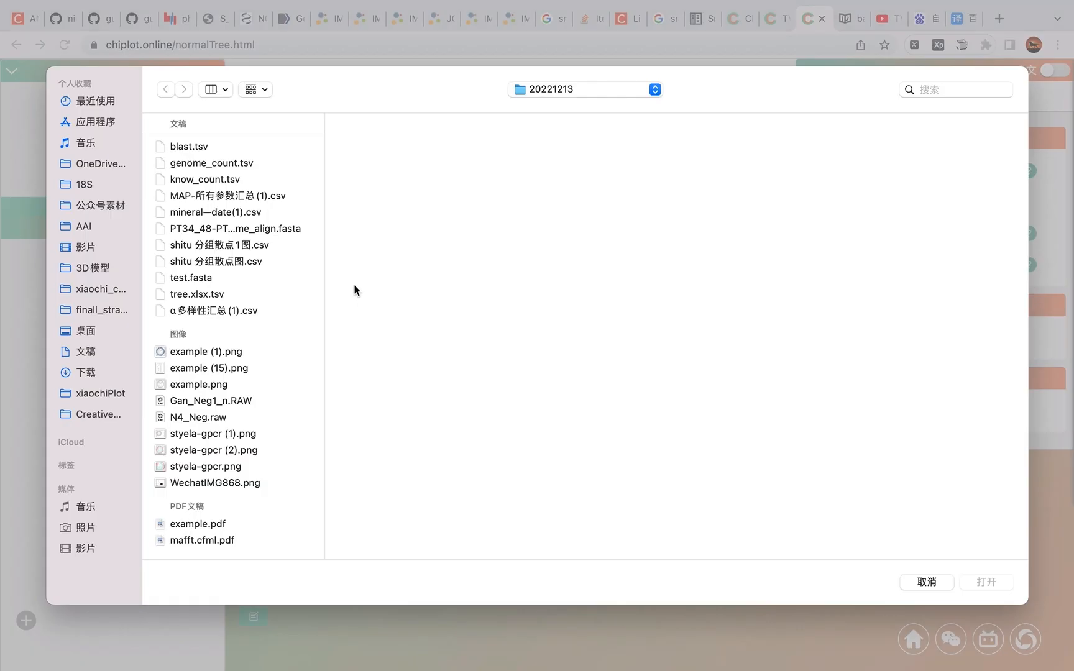
click(102, 395)
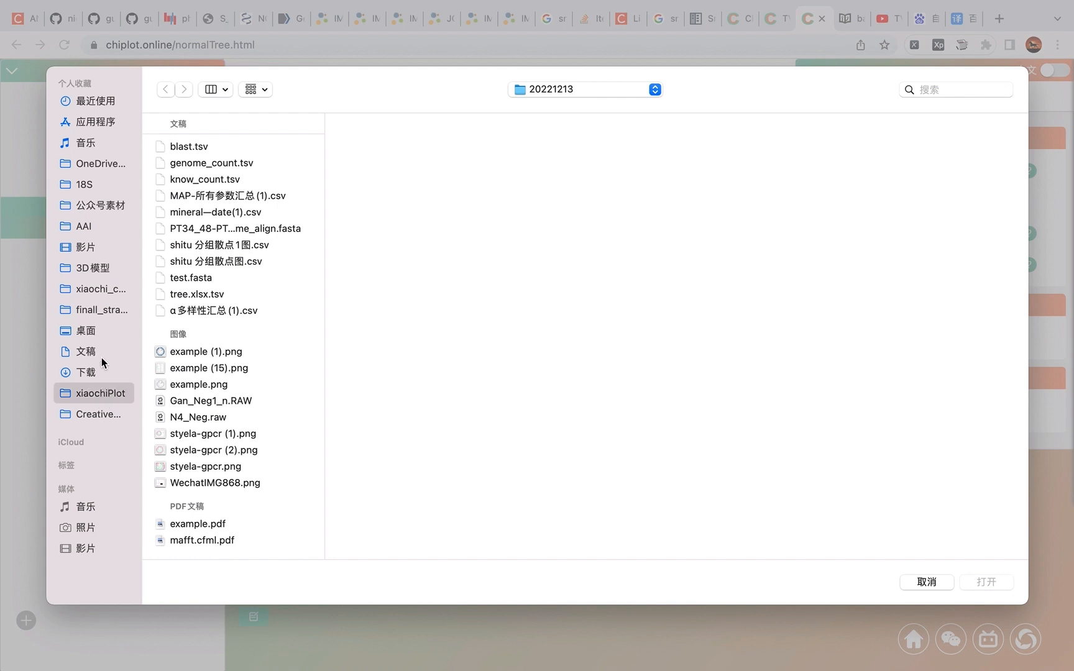
click(104, 290)
click(222, 212)
click(396, 177)
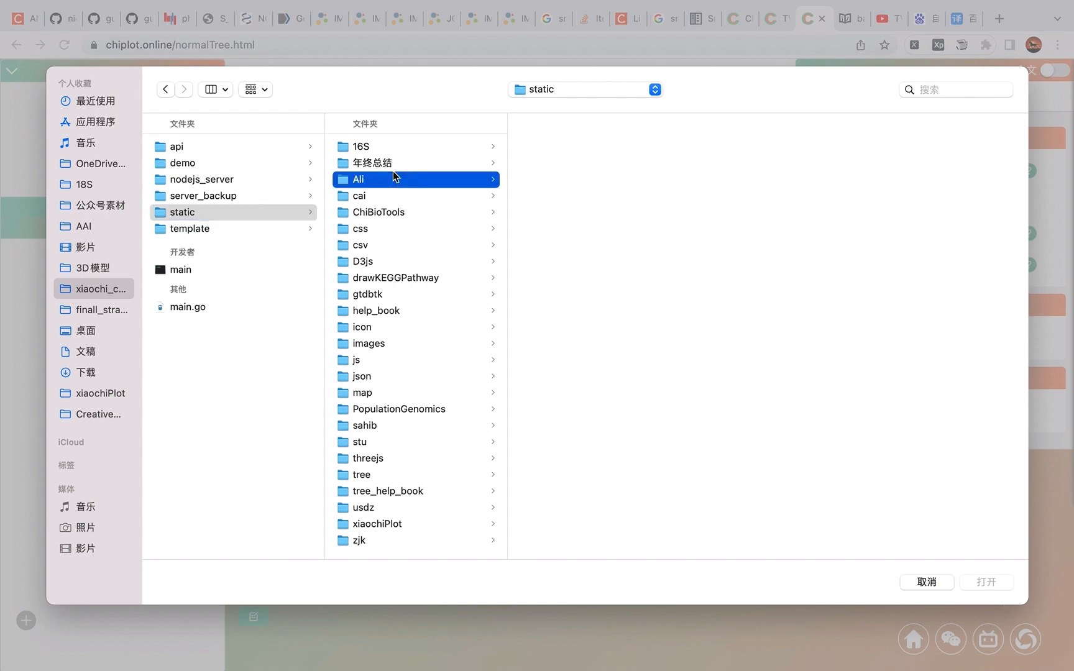
click(666, 148)
double_click(747, 335)
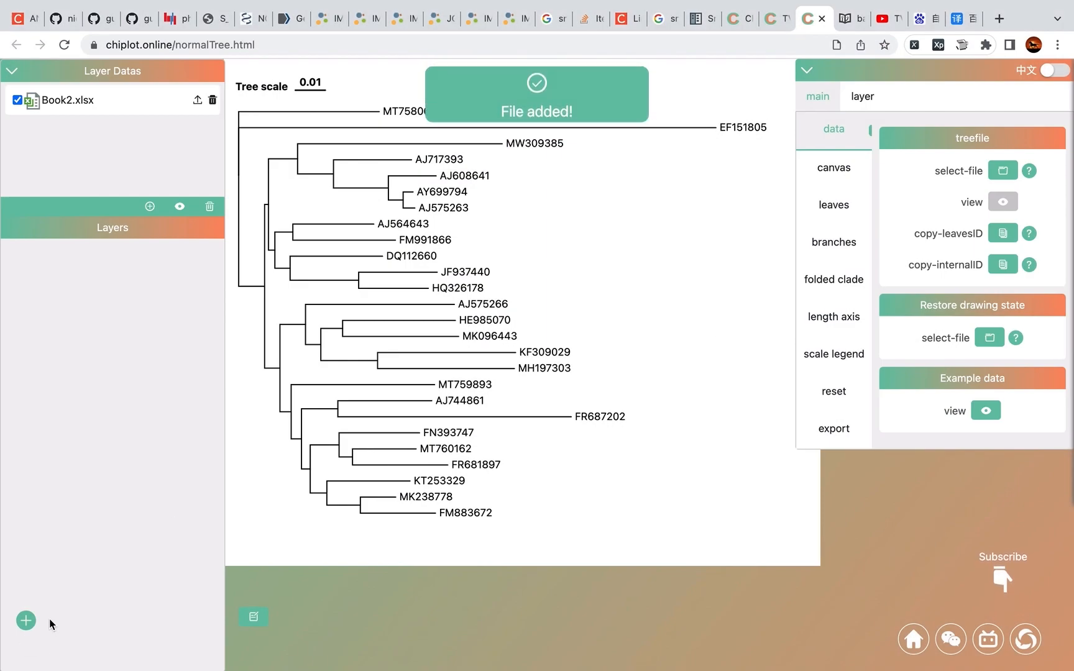
Step: Add a base bar plot layer to the tree from the bar value column of Book2.xlsx
click(25, 621)
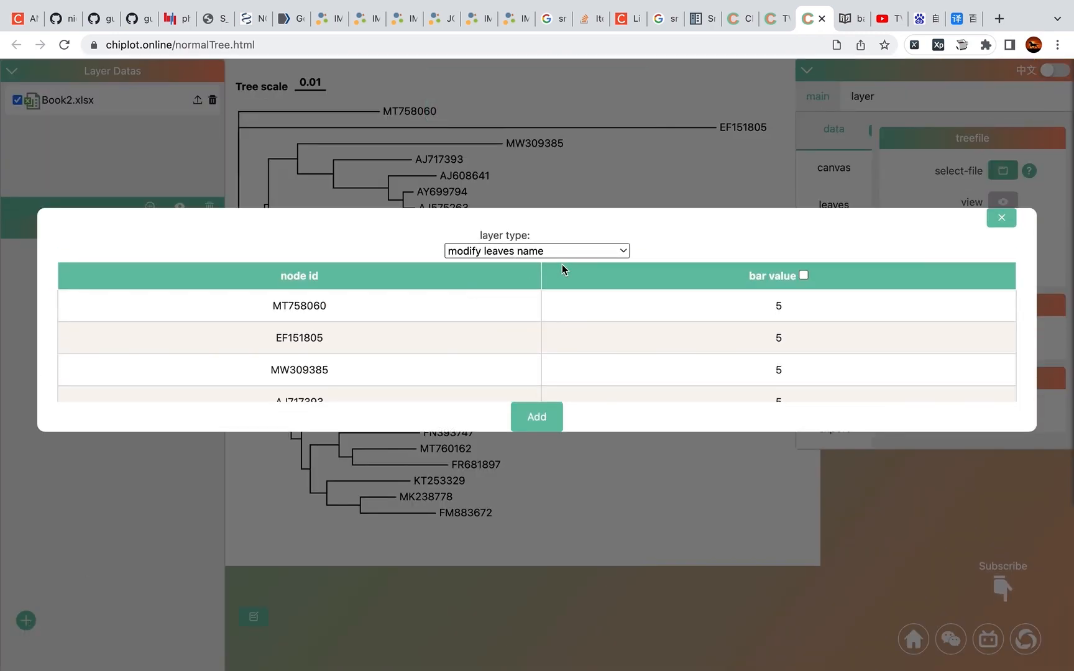
click(540, 252)
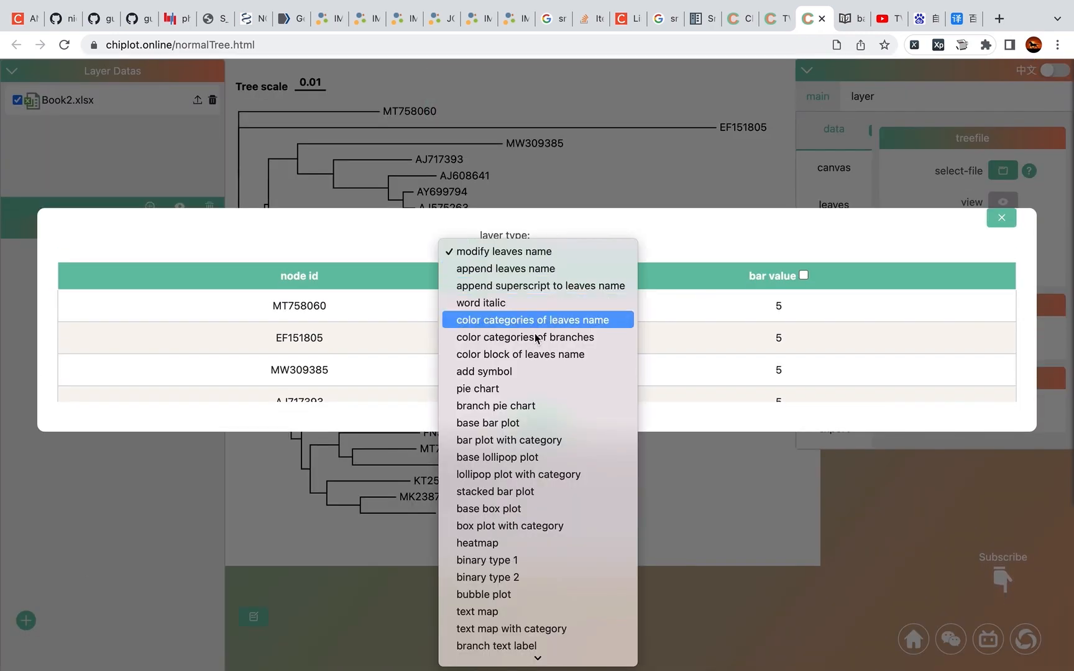
click(514, 424)
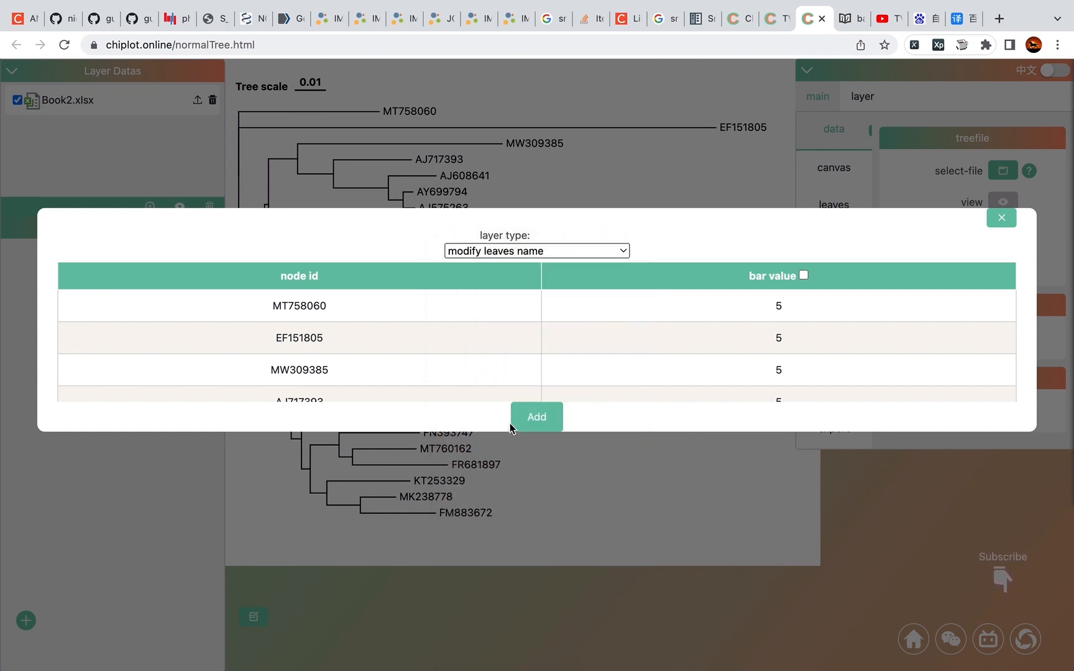
click(807, 274)
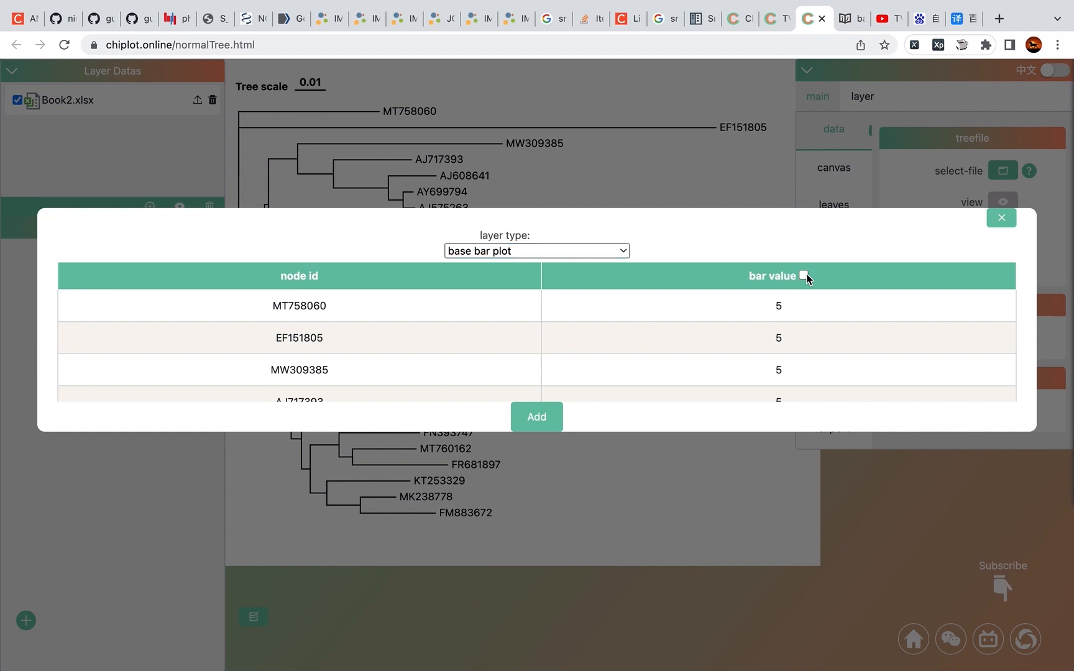
click(537, 418)
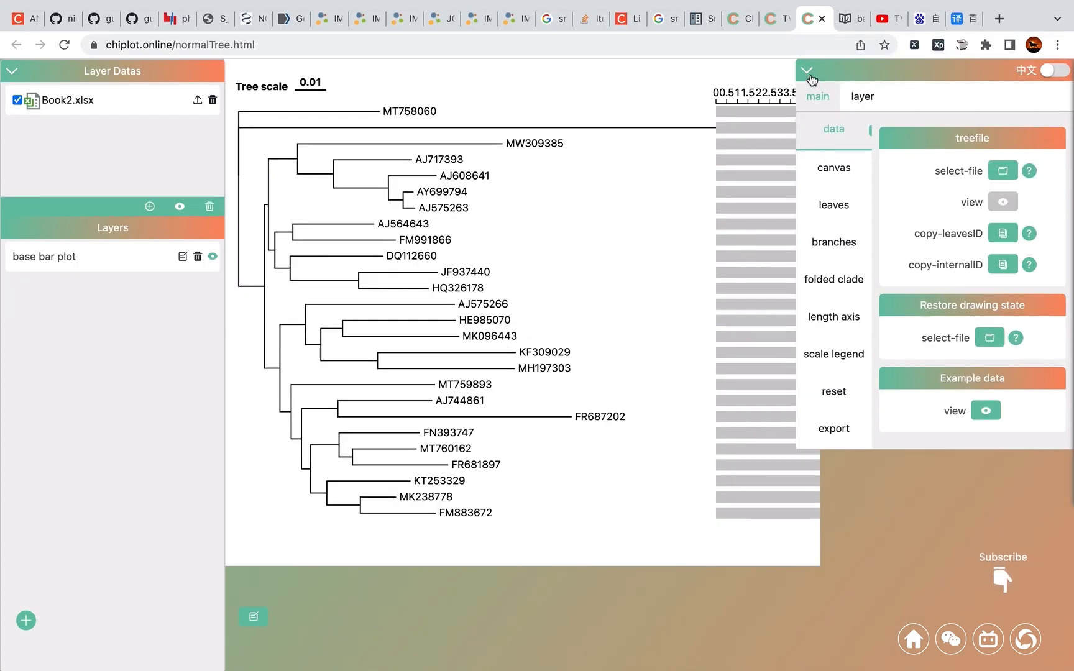
Step: Bring the whole bar plot into view and open the base bar plot layer's canvas settings
click(809, 75)
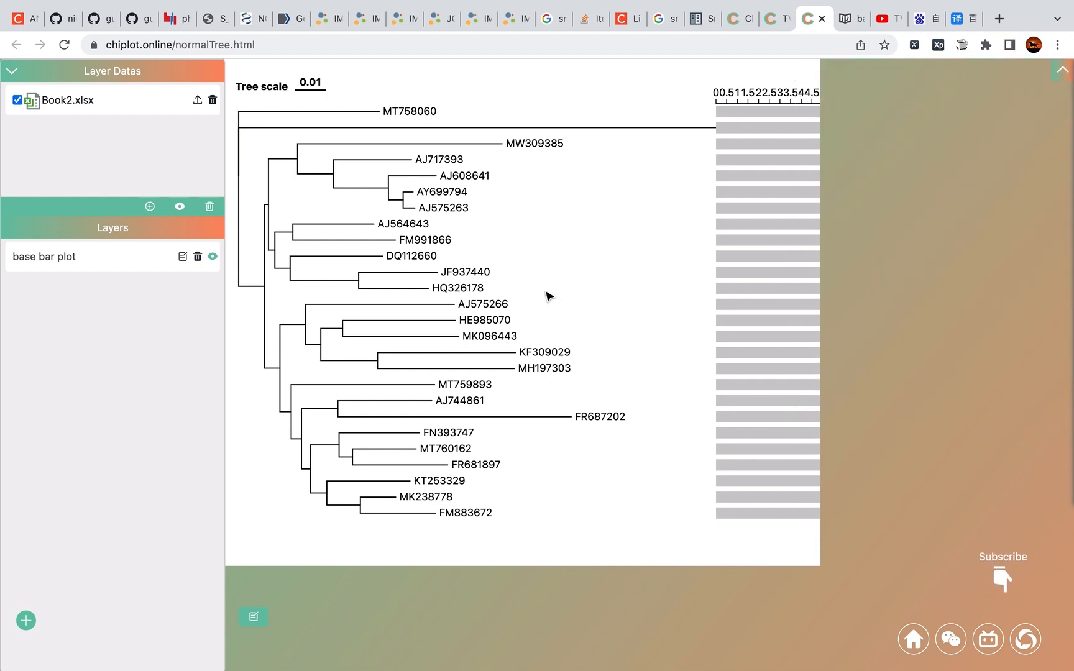
drag(539, 296, 444, 307)
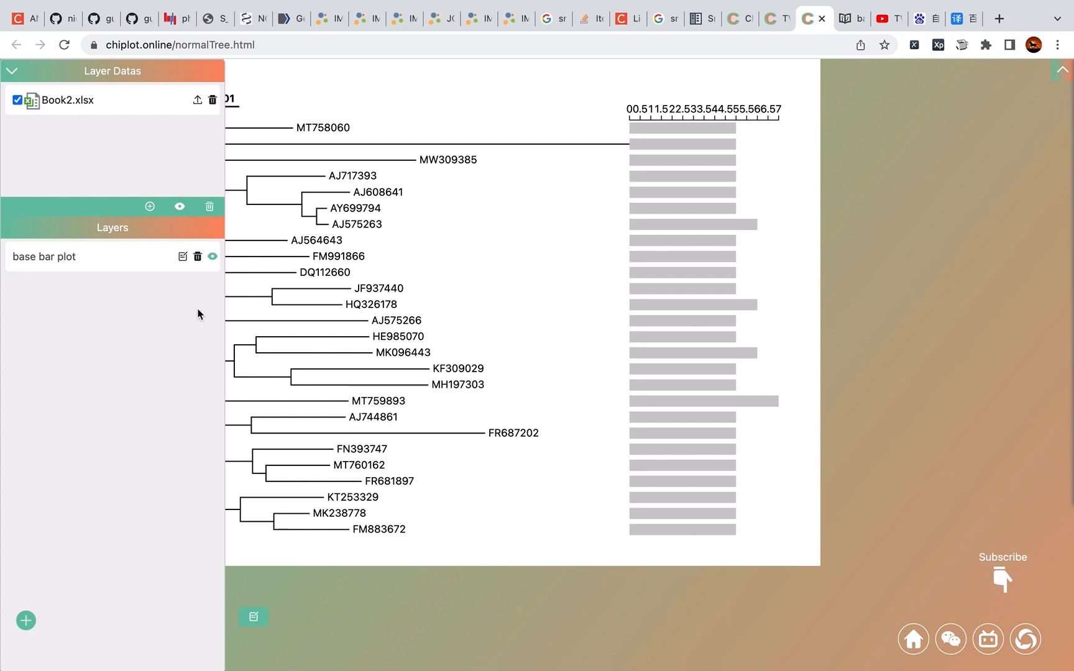
click(1067, 67)
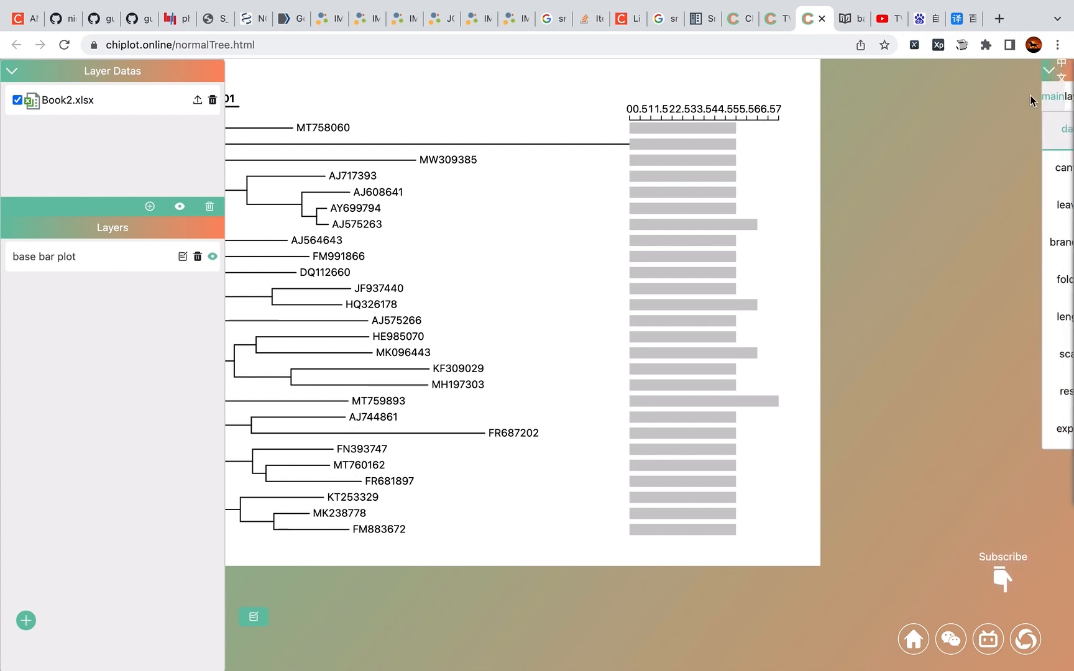
click(77, 266)
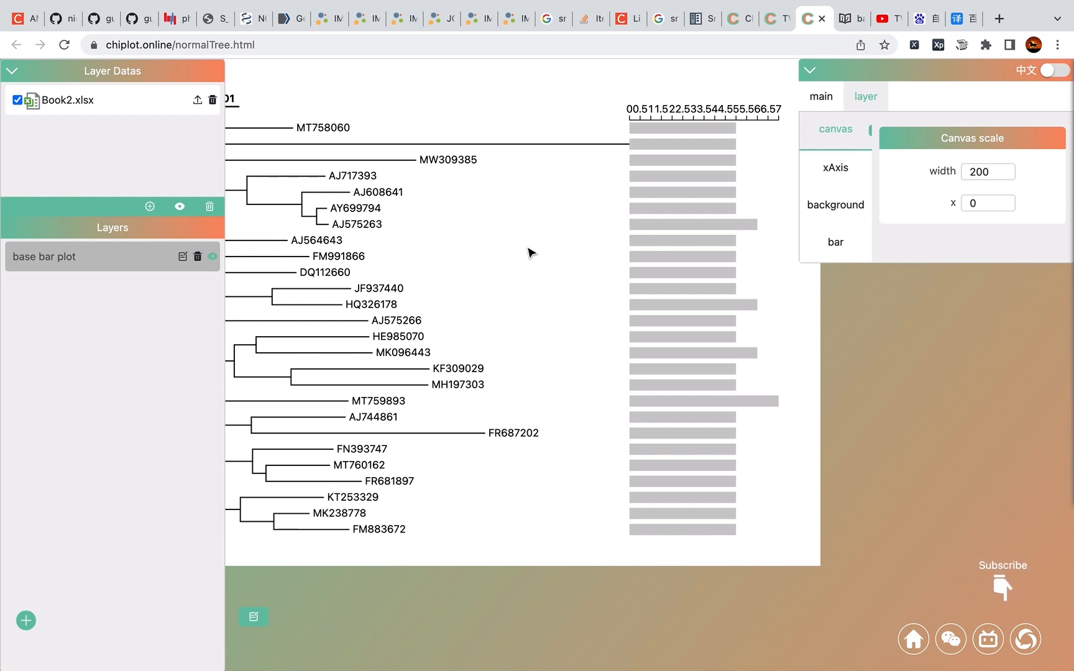
click(457, 226)
drag(456, 226, 385, 225)
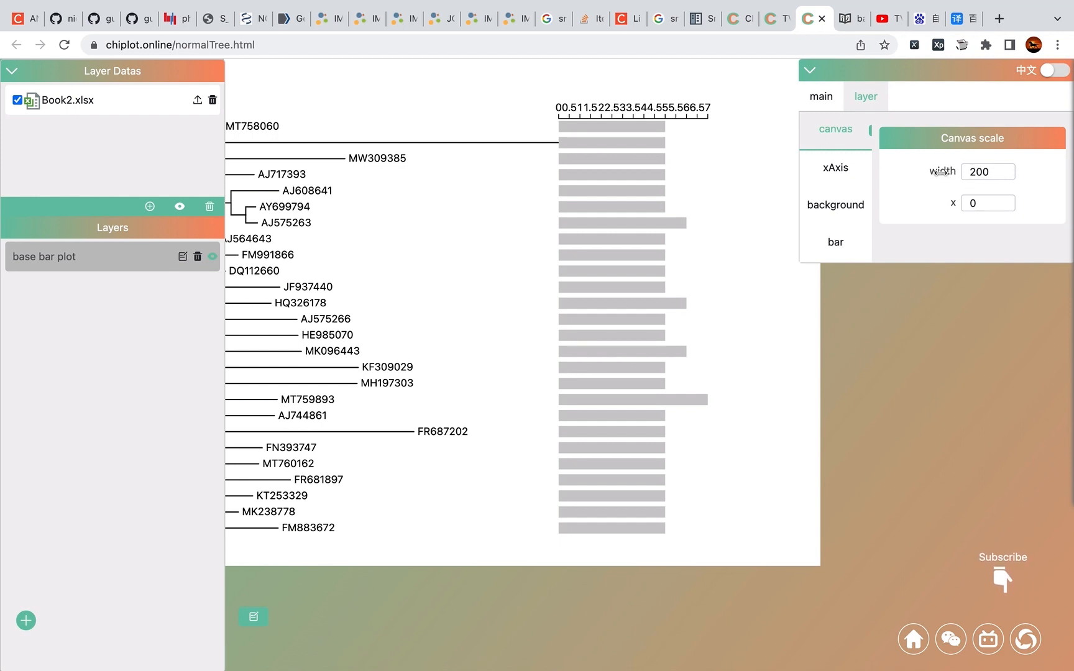
Step: Try canvas widths of 166 and 150 for the bar plot layer, and set its width to 250
drag(942, 171, 1029, 185)
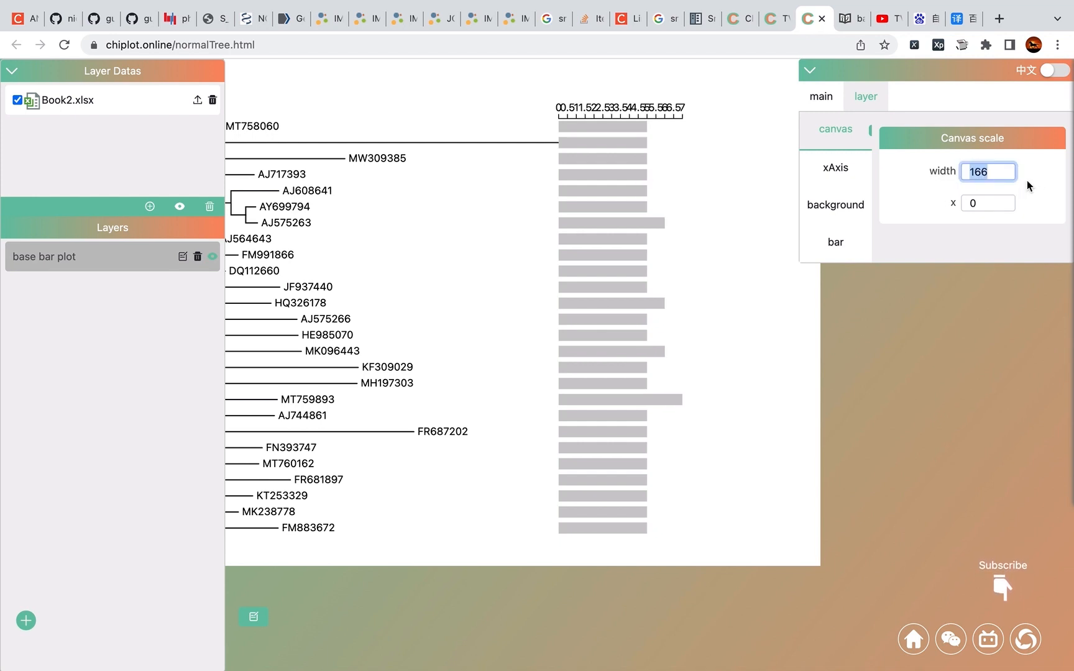
text(150)
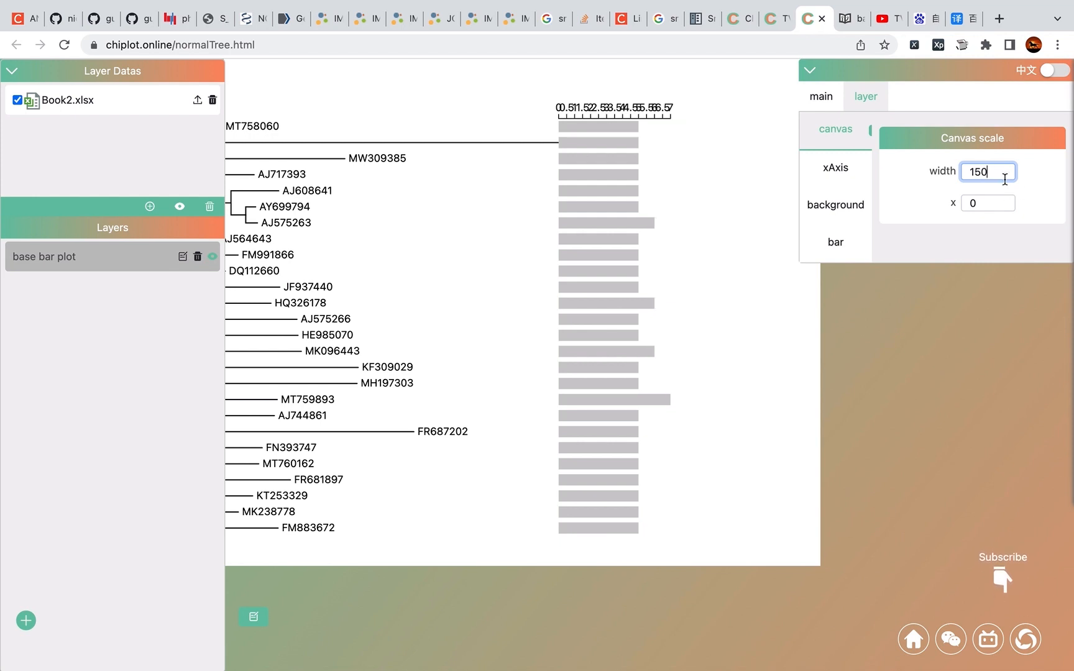
drag(989, 174, 949, 173)
text(2)
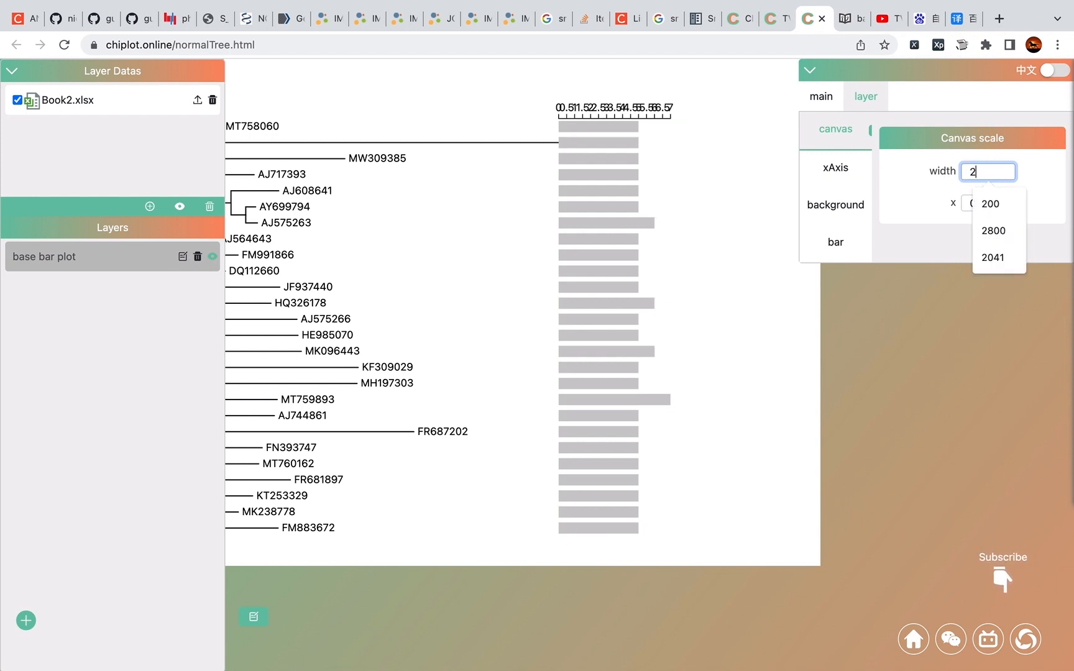
text(50)
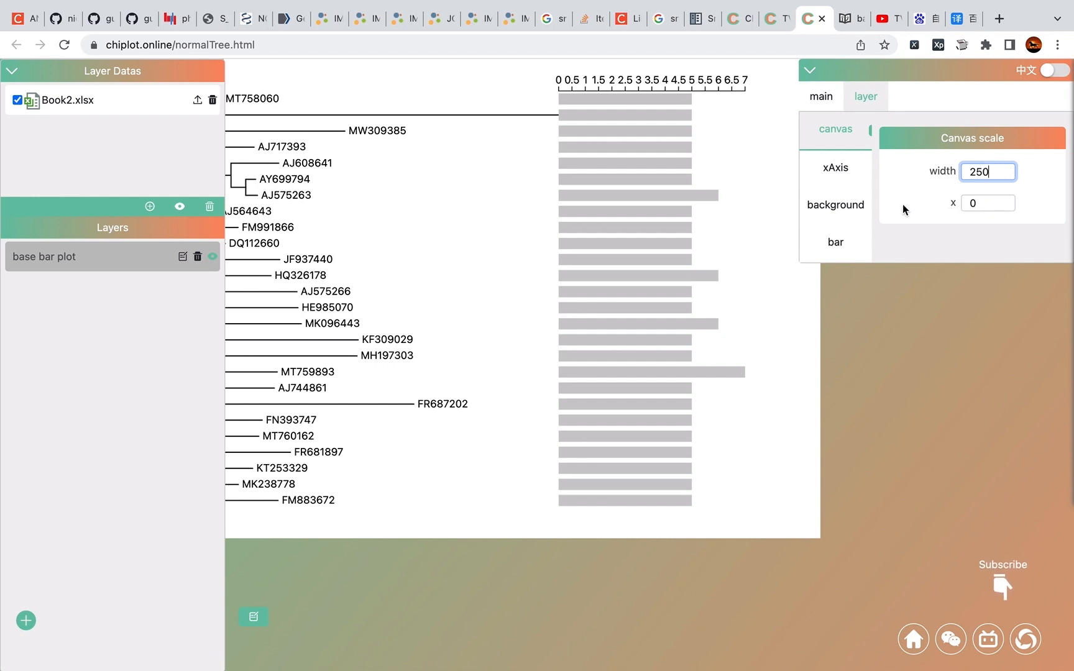
Step: Shift the bar plot away from the leaf names by setting its canvas x offset to 100
drag(631, 292, 523, 293)
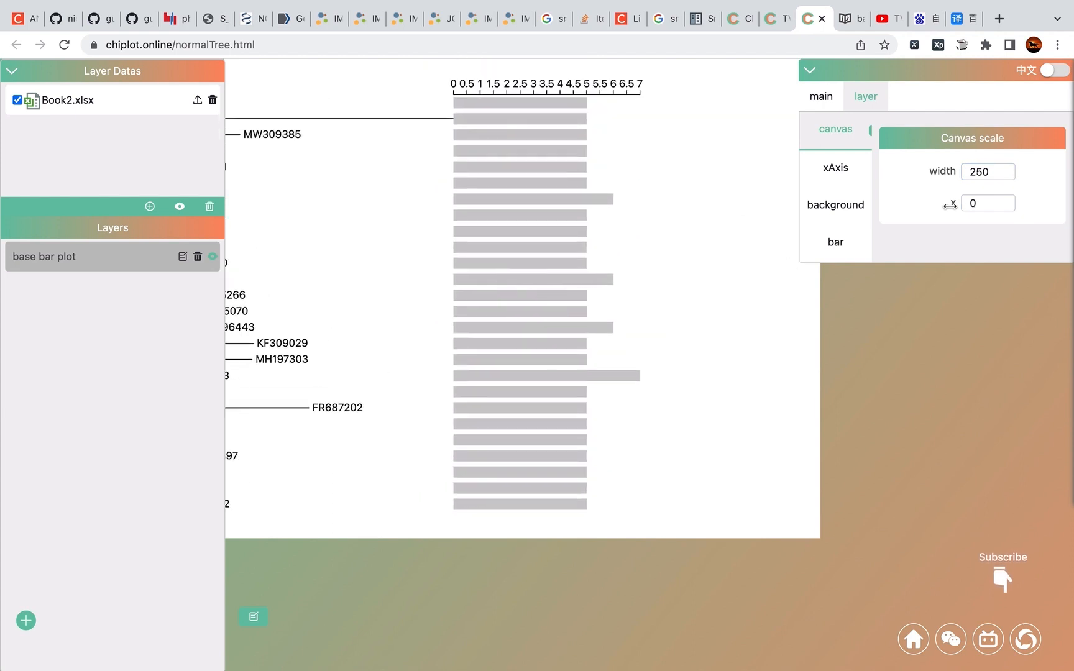
drag(951, 204, 978, 210)
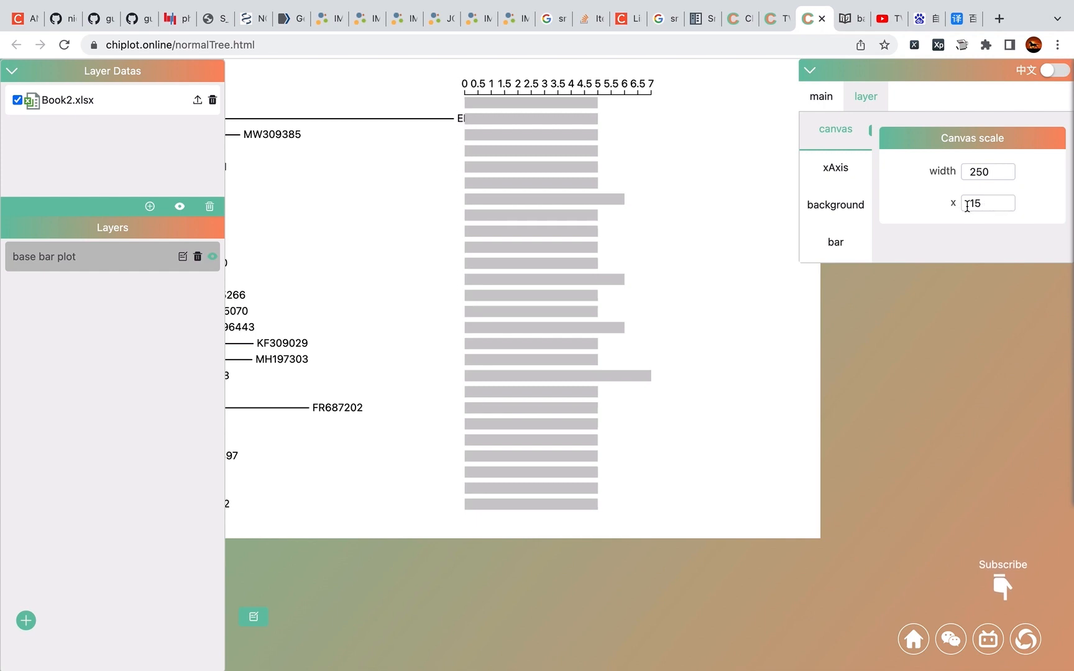
click(997, 205)
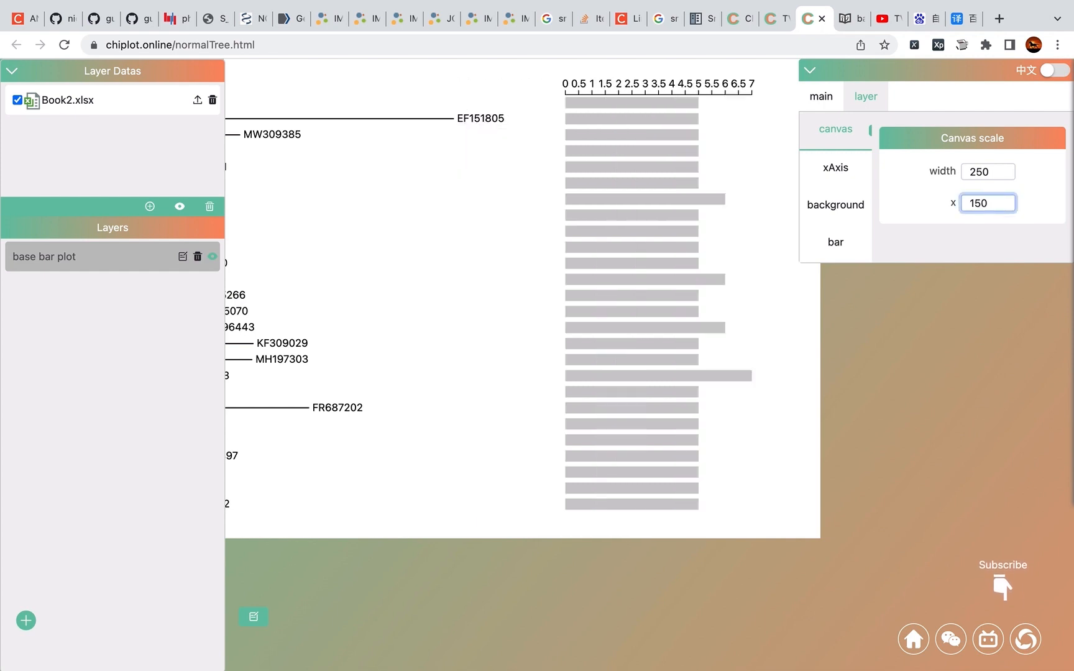
click(981, 204)
key(BackSpace)
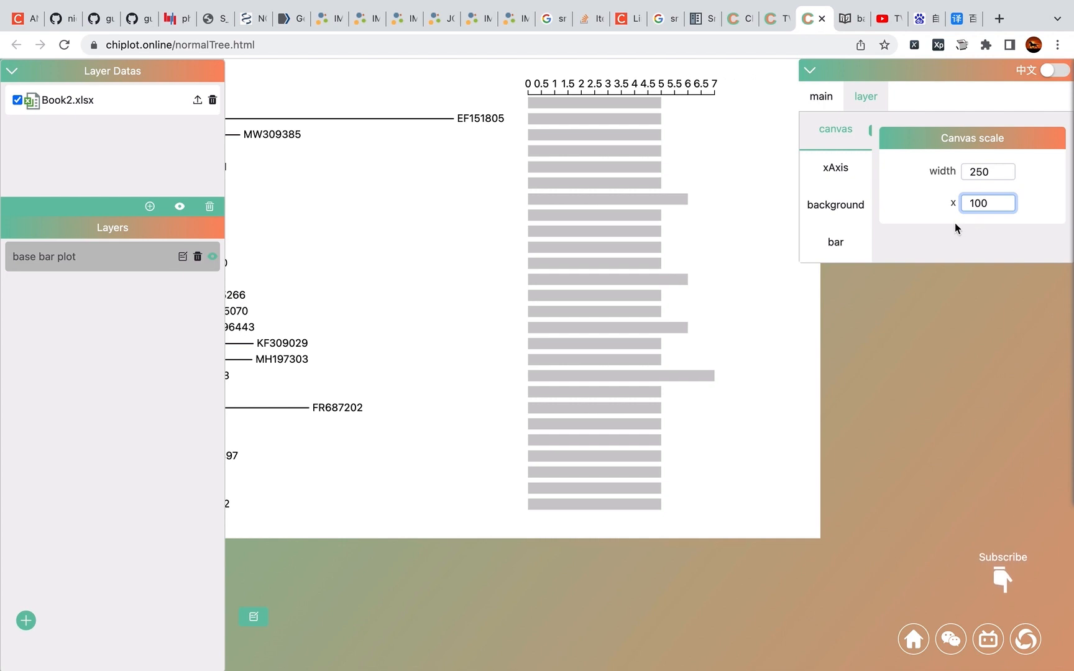
Step: Open the bar plot's x-axis settings and switch the axis off and on again
click(845, 177)
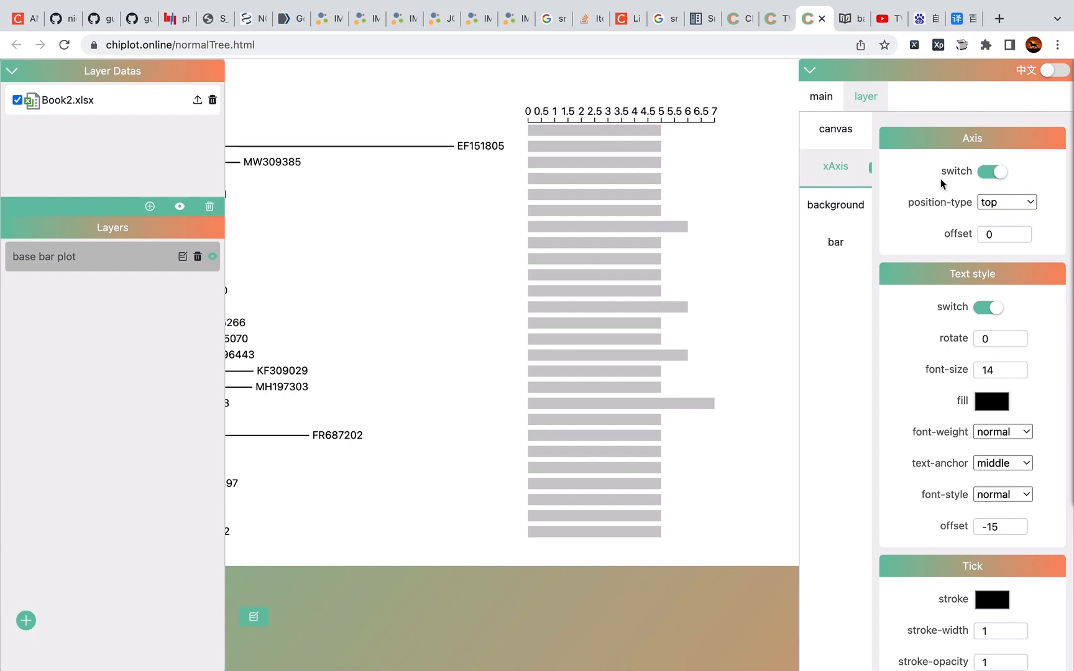
click(996, 177)
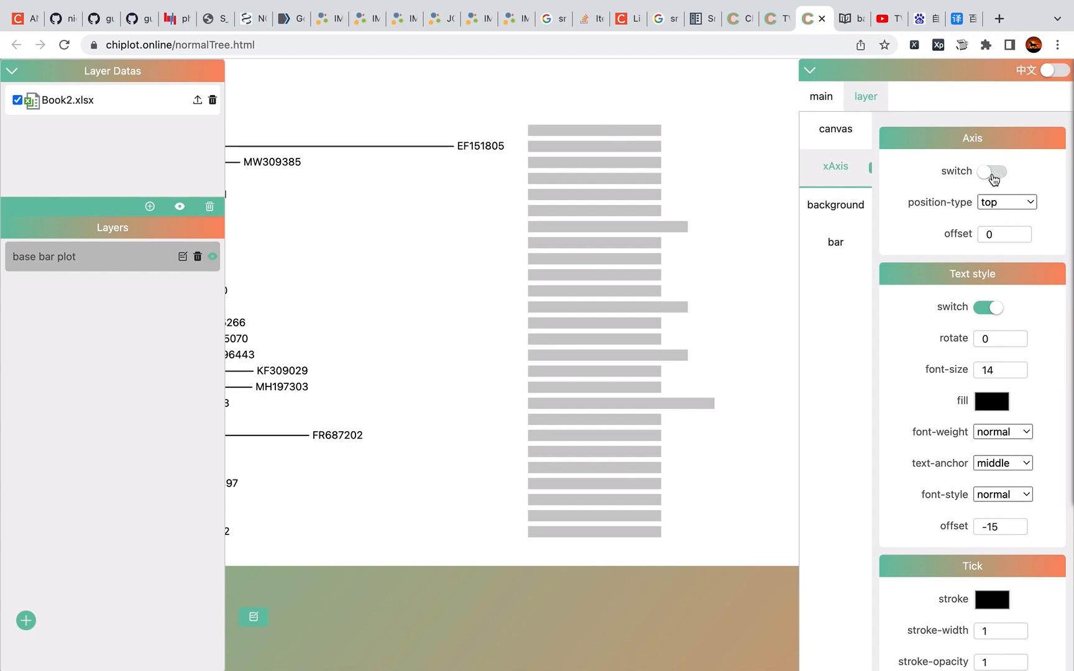
click(993, 178)
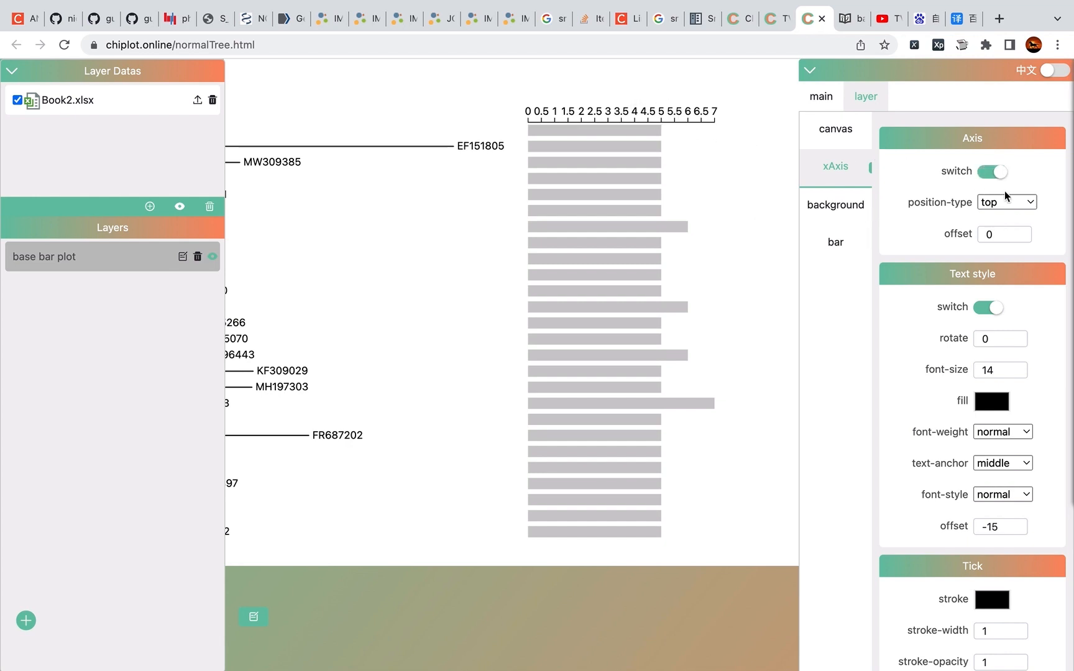
Step: Try placing the x-axis below the bar plot and return its position type to top
drag(668, 293, 620, 281)
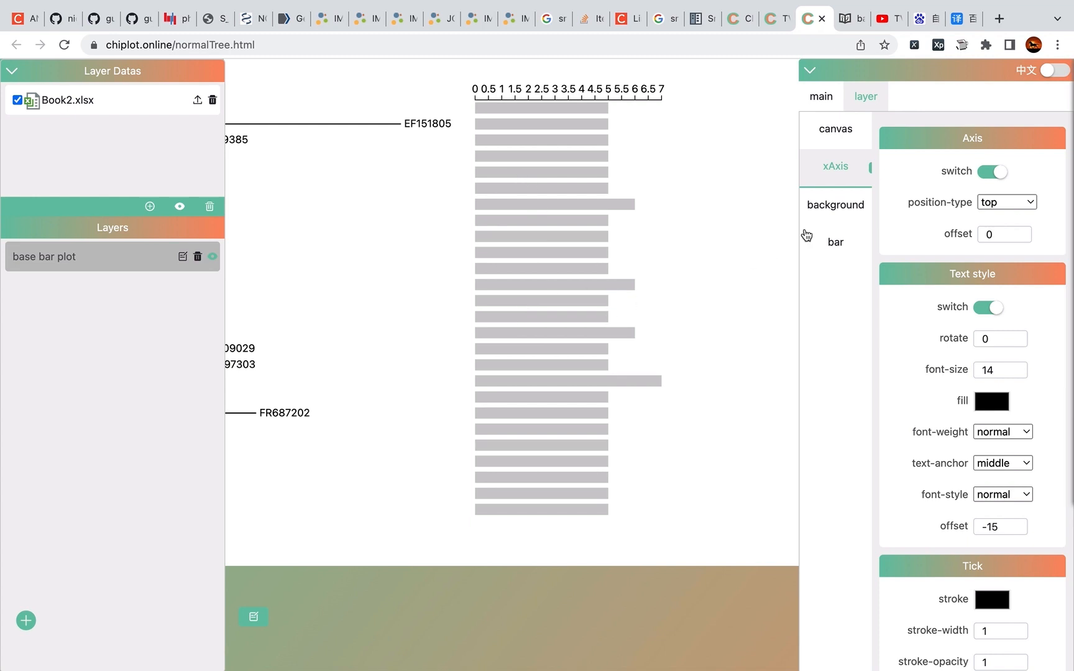
click(1001, 206)
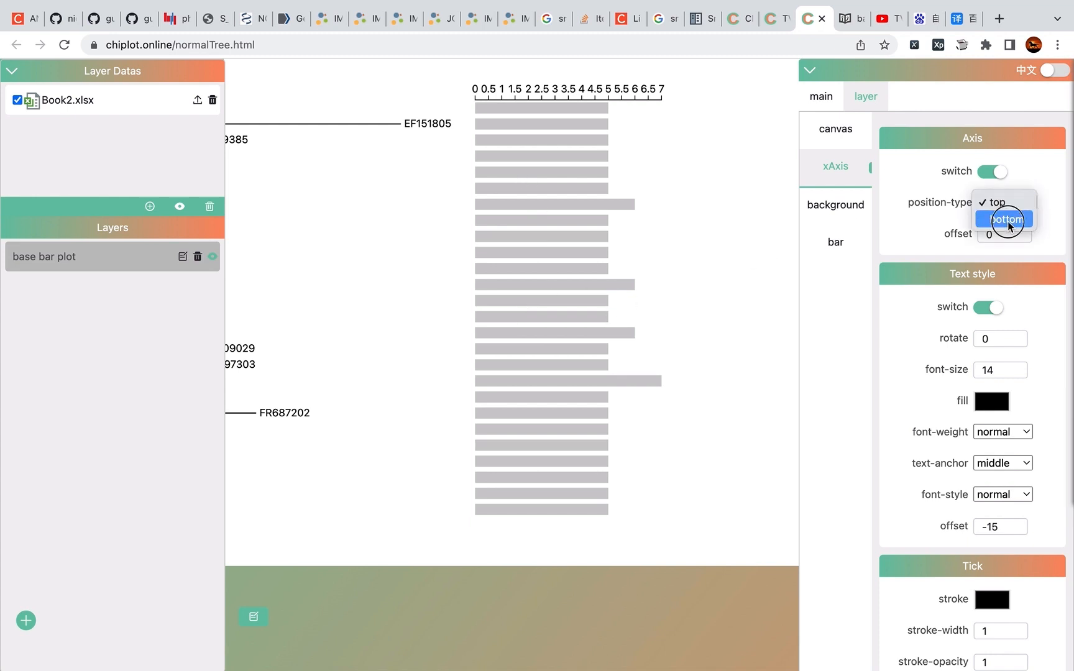
click(1006, 221)
click(1016, 205)
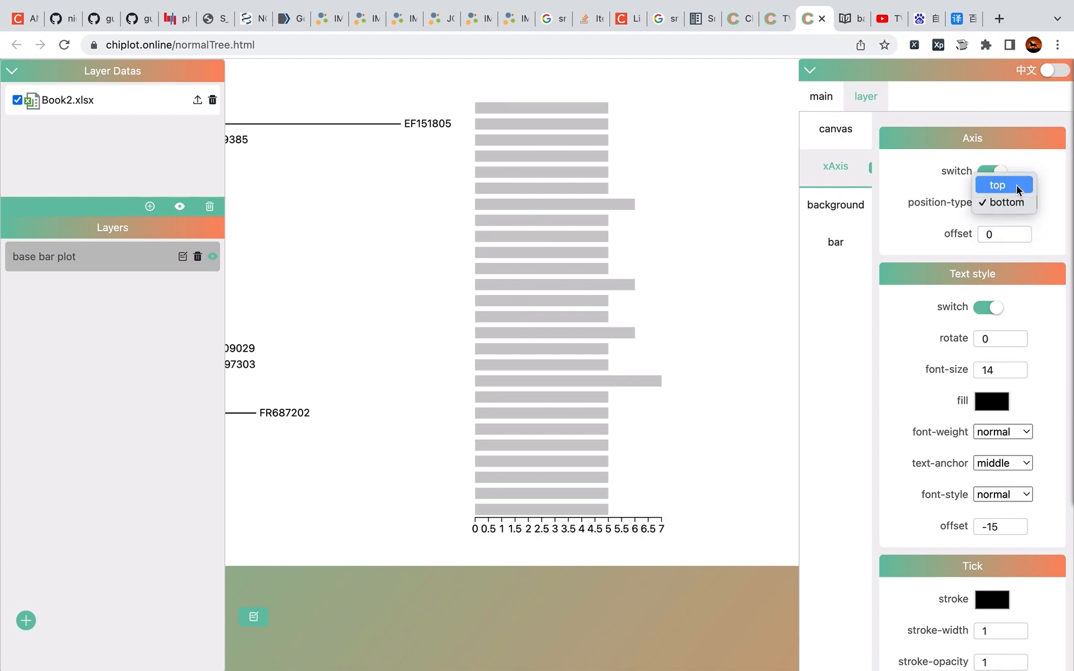
click(1018, 183)
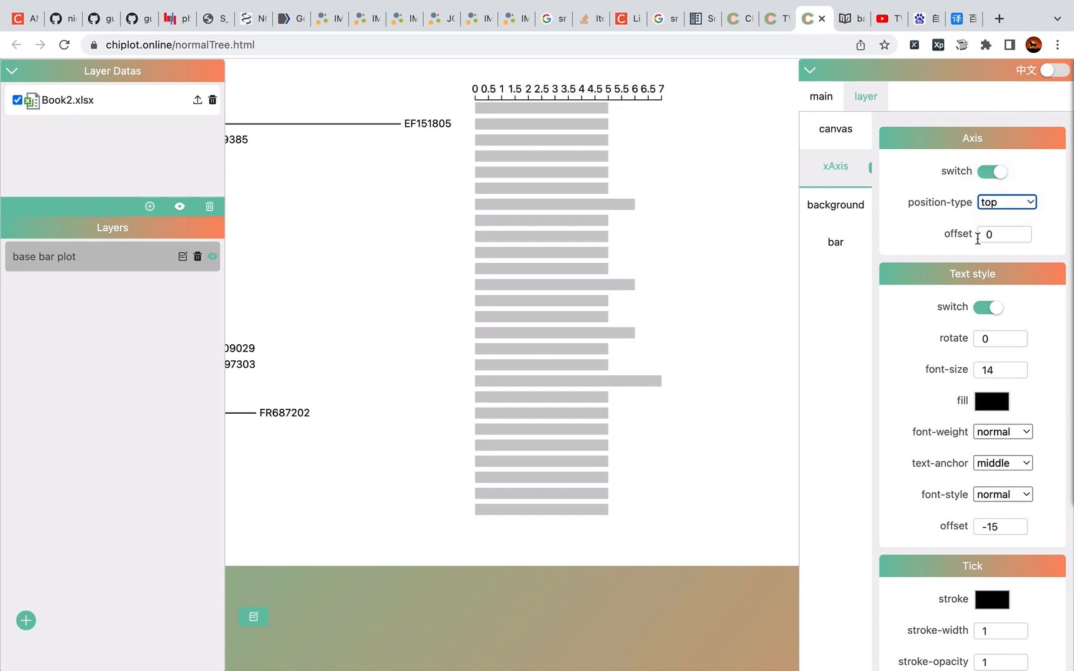
Step: Try an x-axis offset of -15 and reset the offset to 0
mouse_move(962, 235)
mouse_down()
mouse_move(961, 248)
mouse_move(954, 234)
mouse_up()
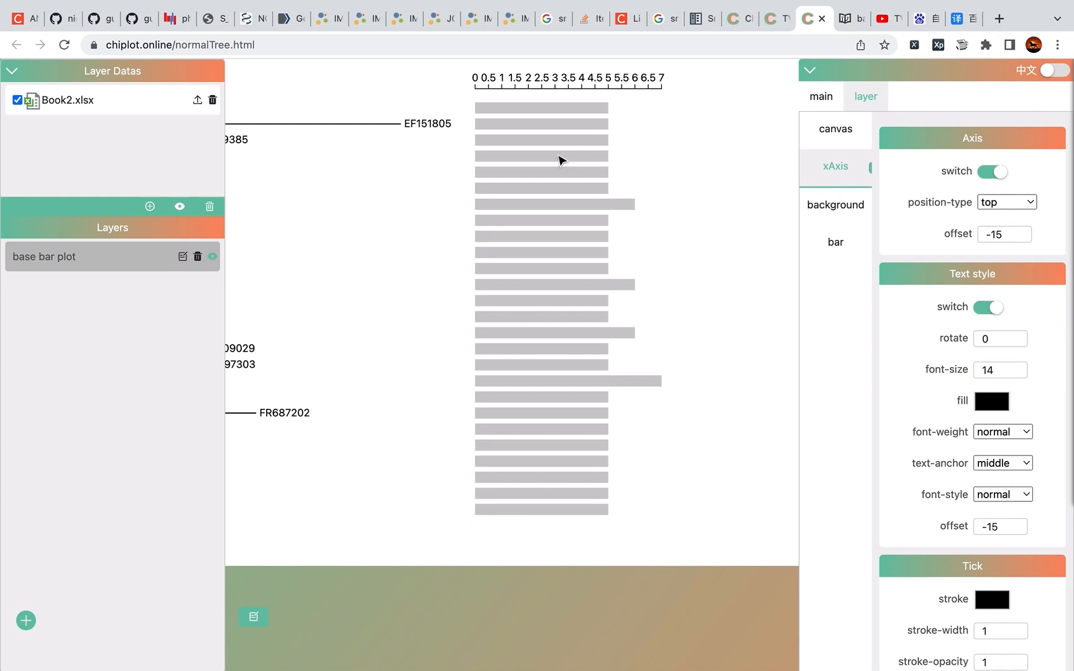
drag(561, 160, 553, 219)
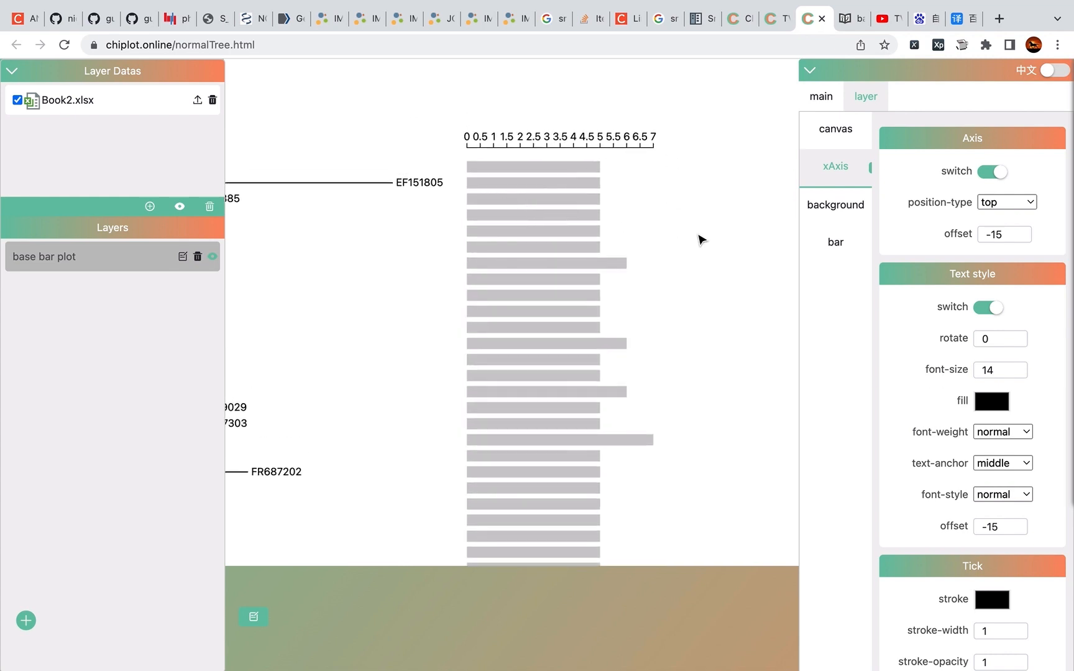
triple_click(985, 237)
text(0)
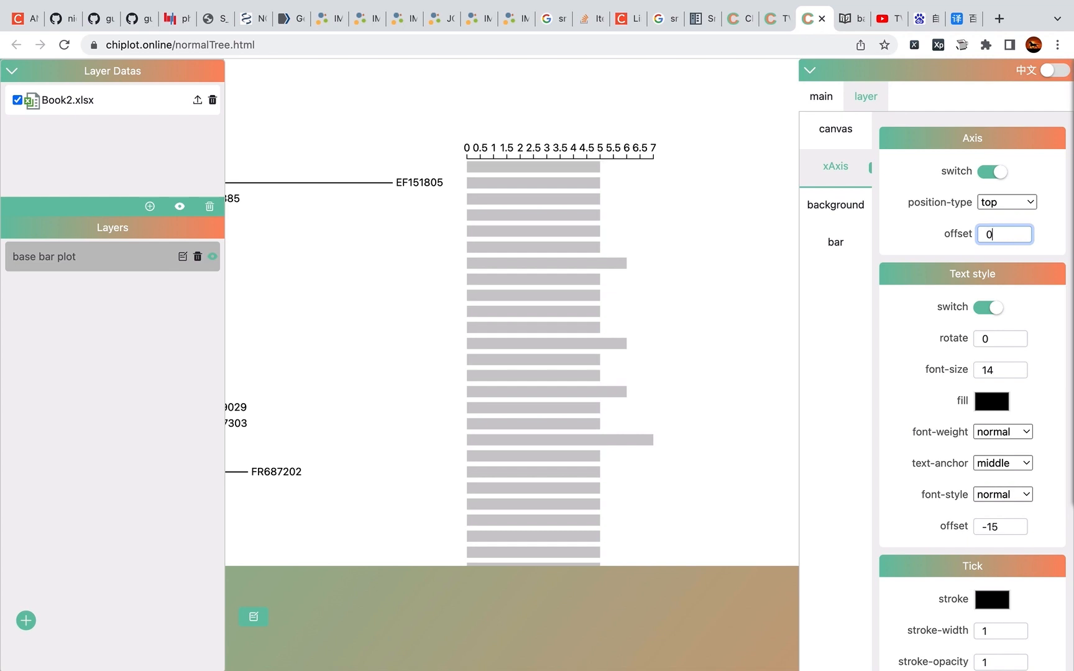
Step: Switch the x-axis text off and on again, and try rotating it by 90 before resetting the rotation to 0
scroll(1023, 308, down, 2)
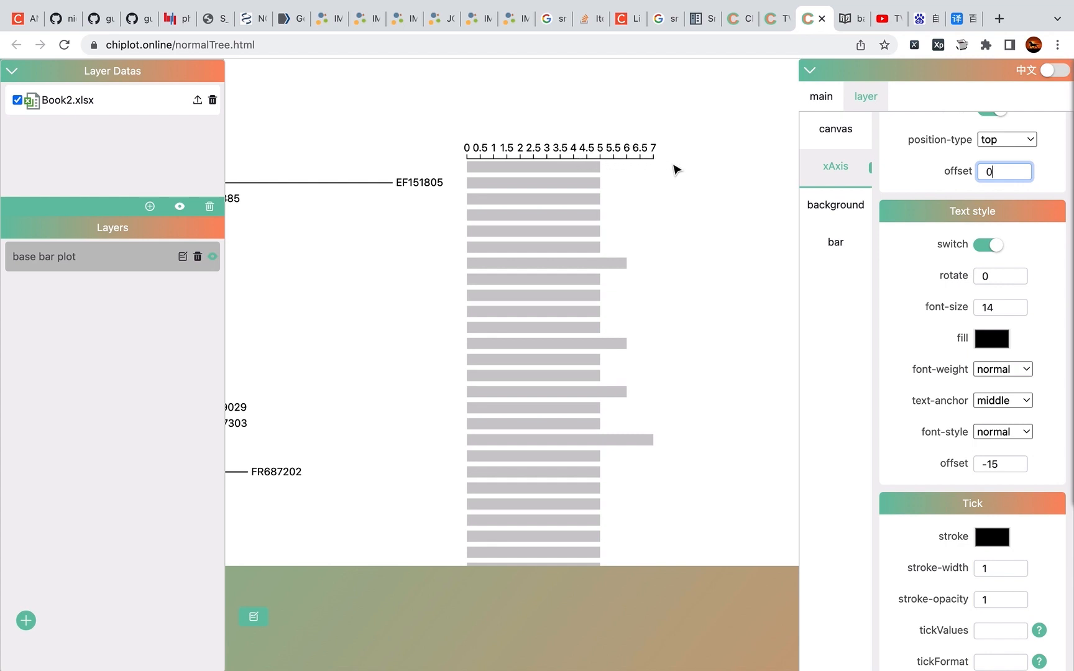
click(989, 246)
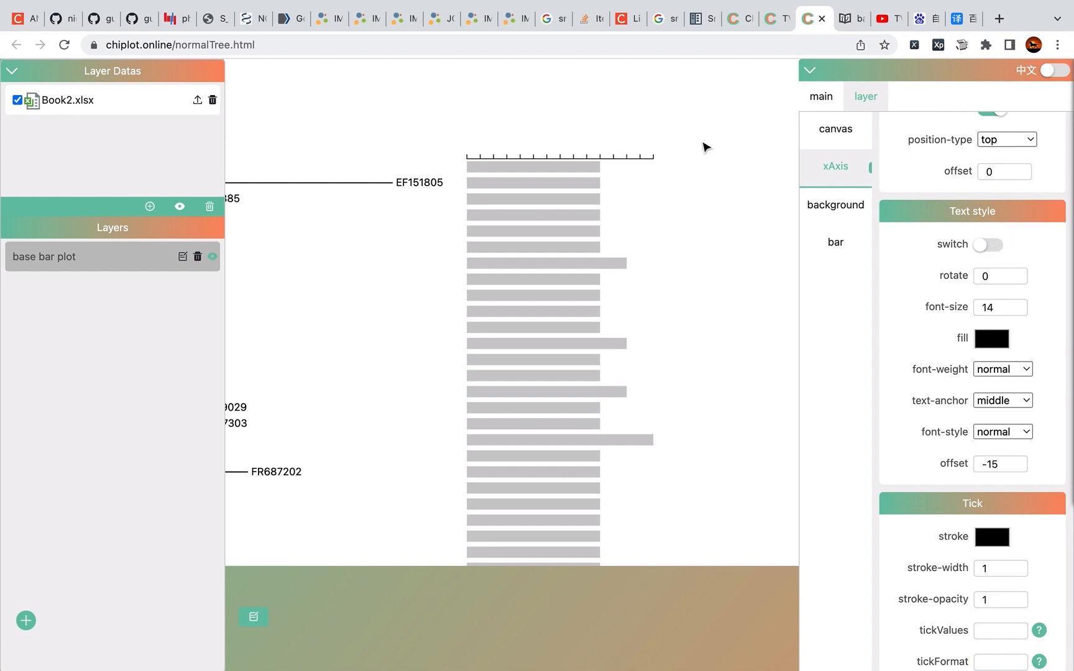
click(989, 247)
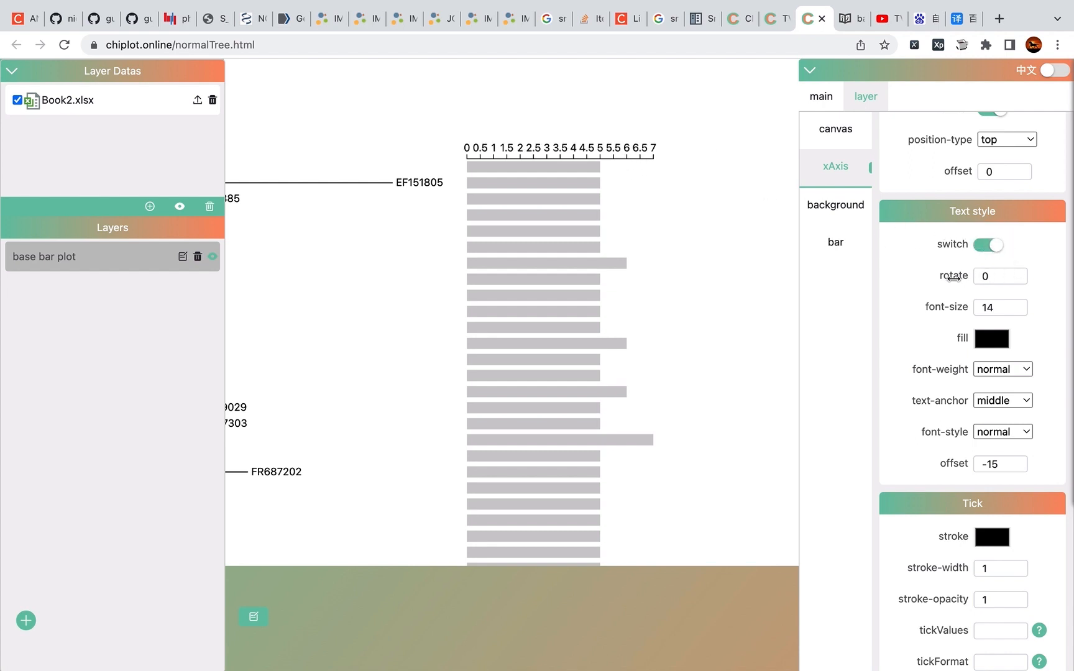
mouse_move(950, 277)
mouse_down()
mouse_move(979, 276)
mouse_move(990, 292)
mouse_move(982, 276)
mouse_move(1021, 278)
mouse_move(970, 276)
mouse_up()
text(90)
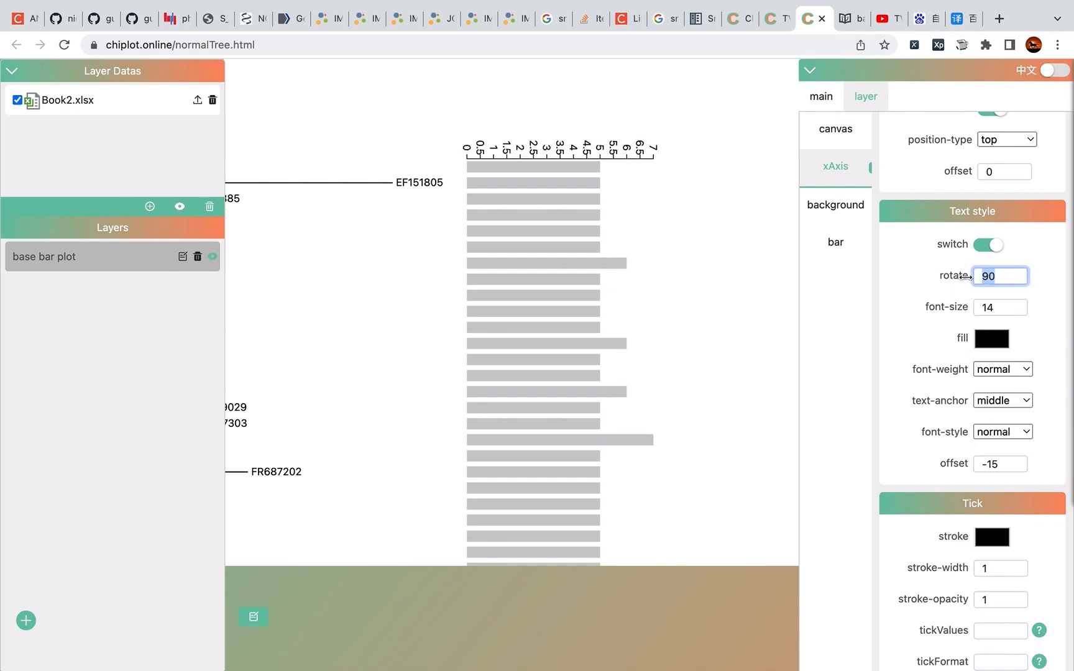
text(0)
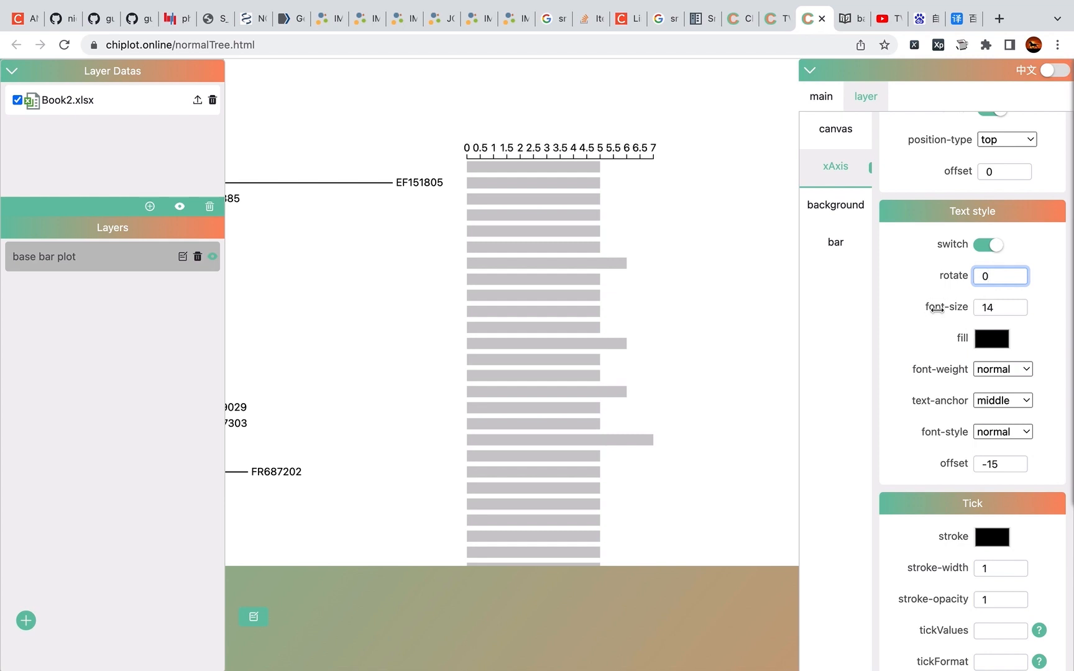
Step: Set the x-axis text's font size to 11 and its fill to red (207, 48, 48)
mouse_move(937, 307)
mouse_down()
mouse_move(952, 306)
mouse_move(922, 303)
mouse_up()
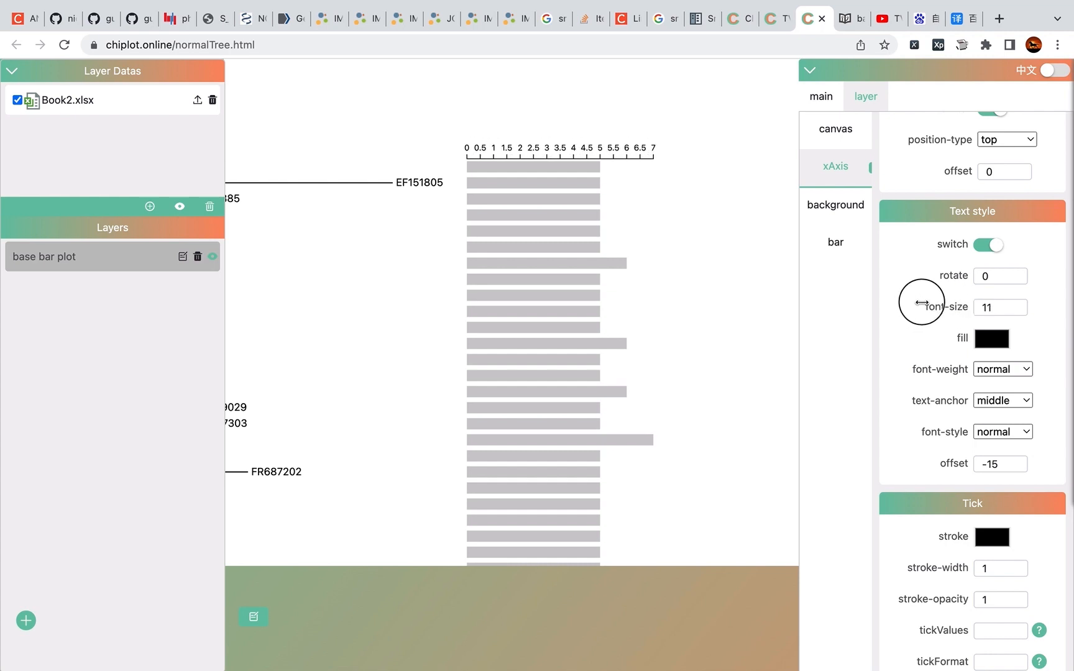
click(990, 346)
click(969, 375)
click(1003, 348)
click(1003, 348)
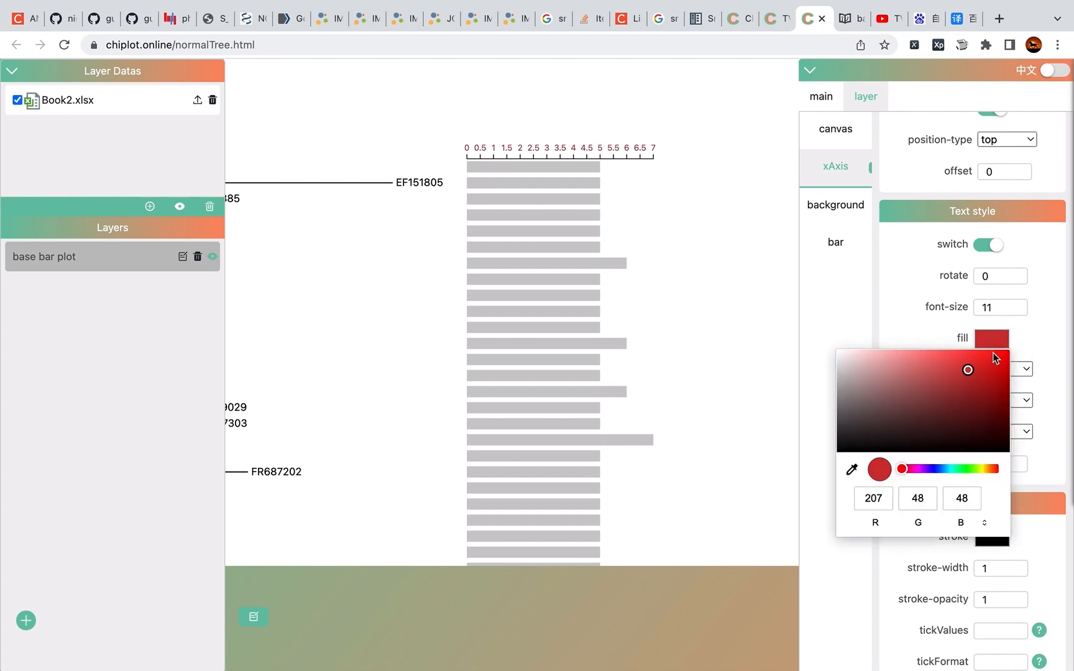
Step: Try a darker red for the x-axis text, and set its fill to a grey sampled from the screen (156, 160, 163)
click(967, 402)
click(1051, 352)
click(993, 345)
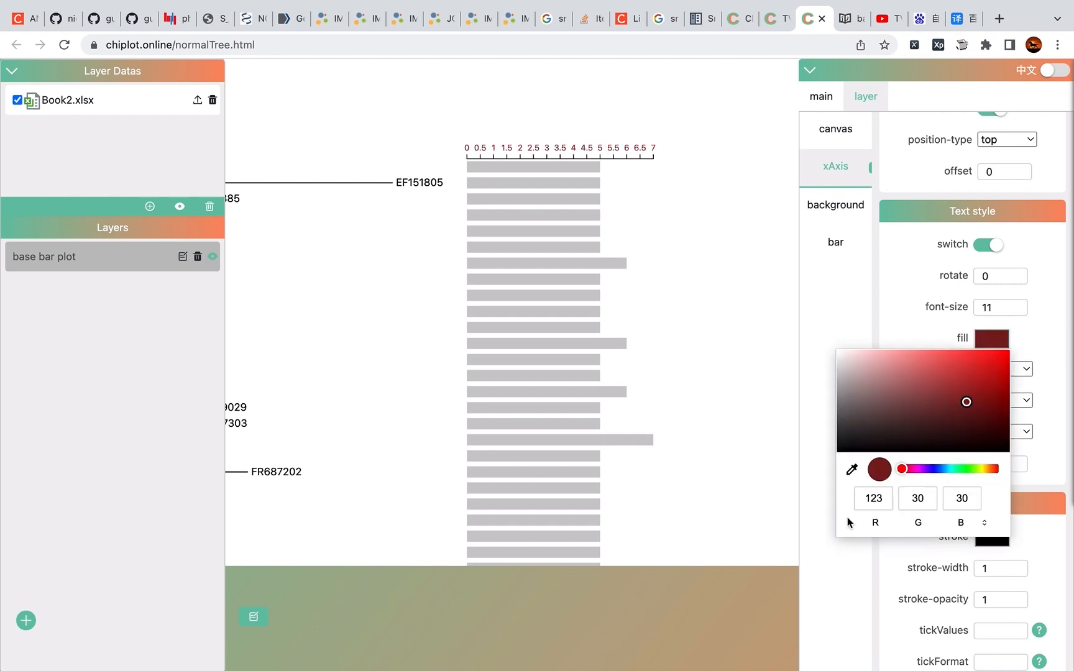
click(852, 474)
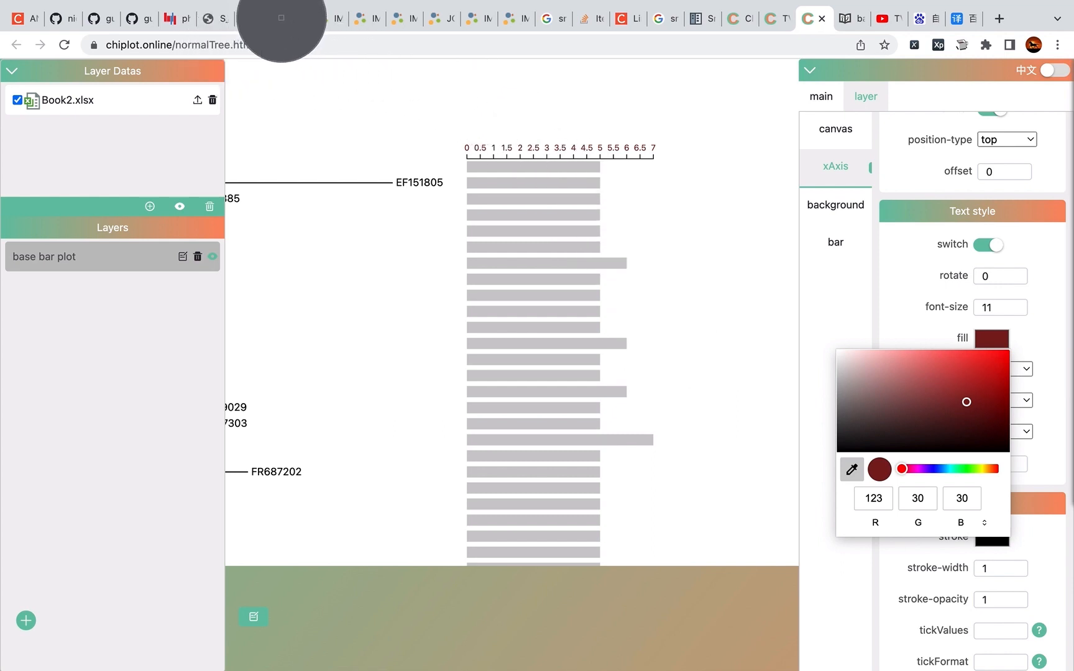
click(300, 23)
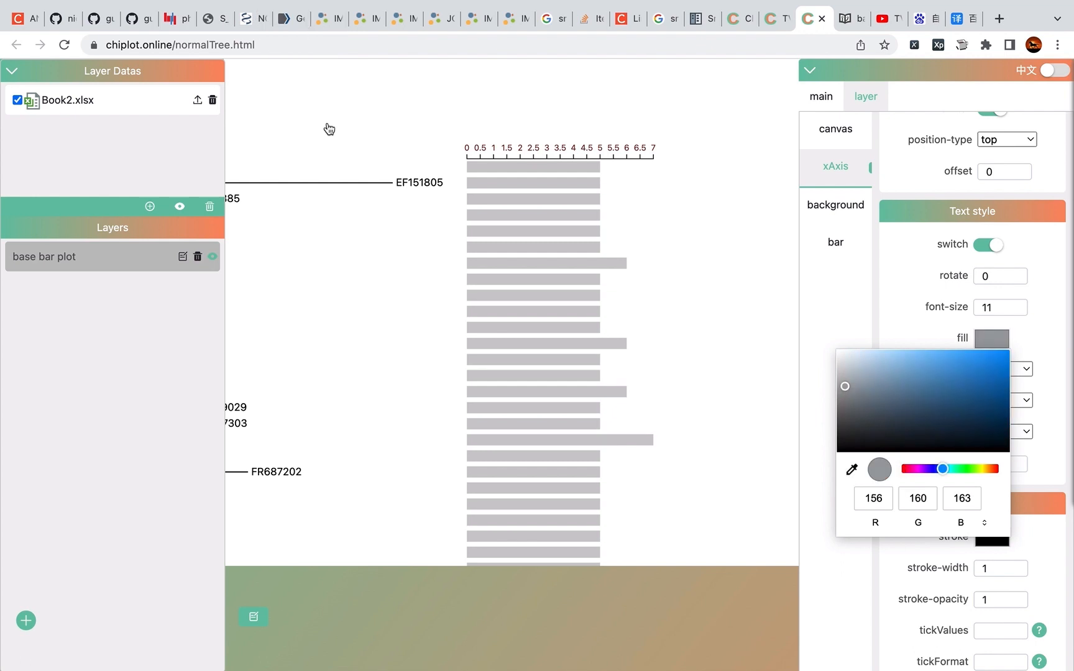
click(329, 130)
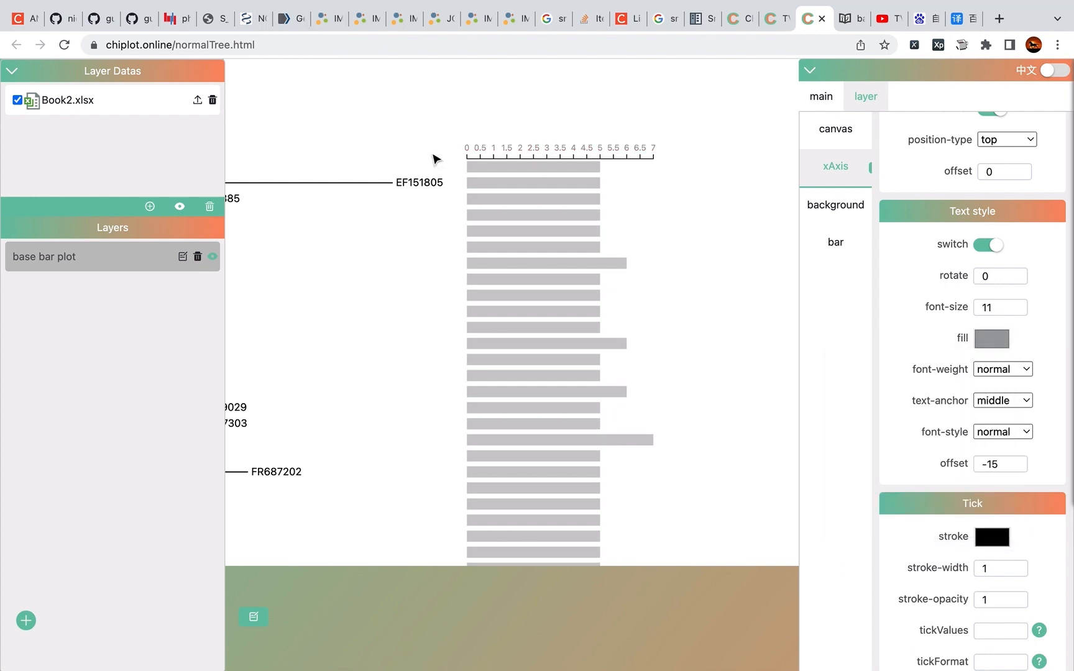
Step: Make the x-axis text bold, and try the end text anchor before returning it to middle
click(988, 376)
click(988, 386)
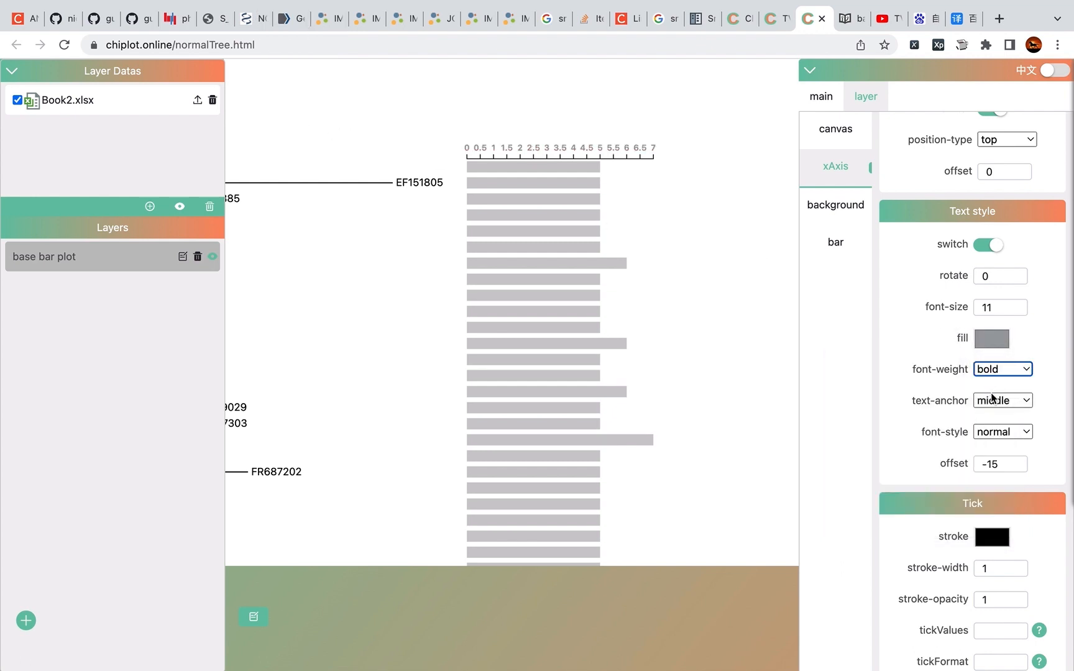
click(992, 399)
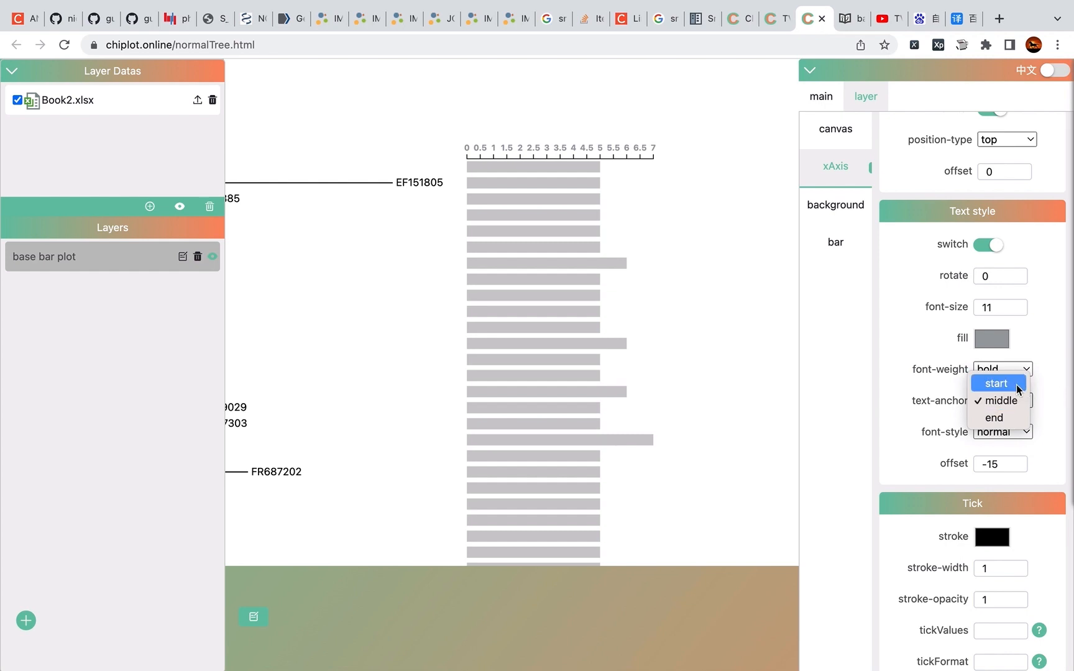
click(1012, 386)
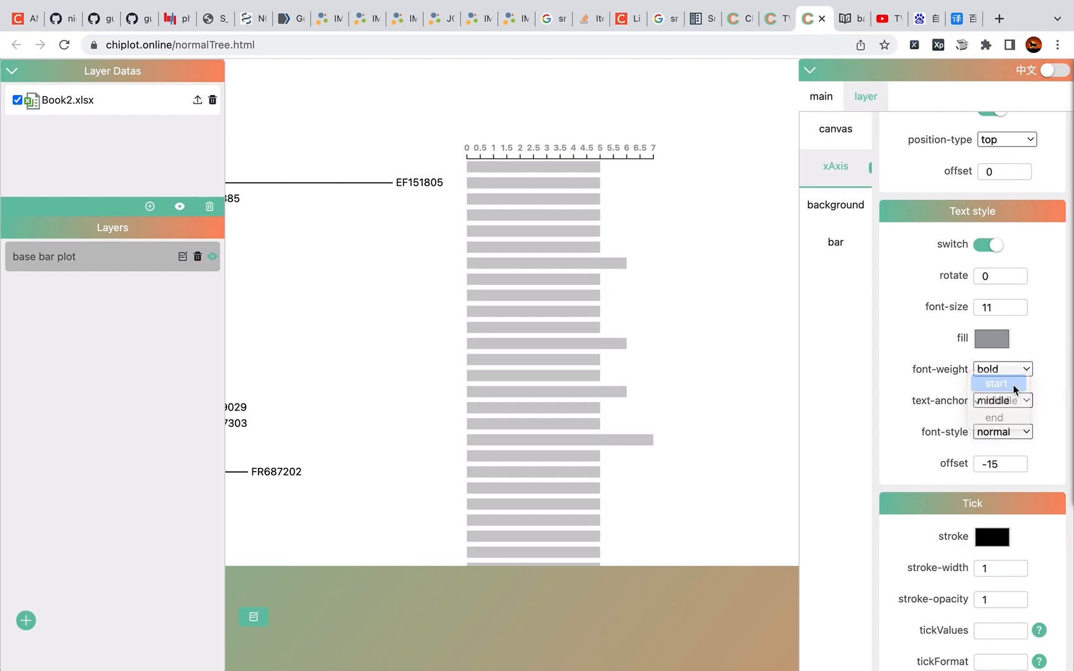
click(1013, 403)
click(1013, 417)
click(1015, 403)
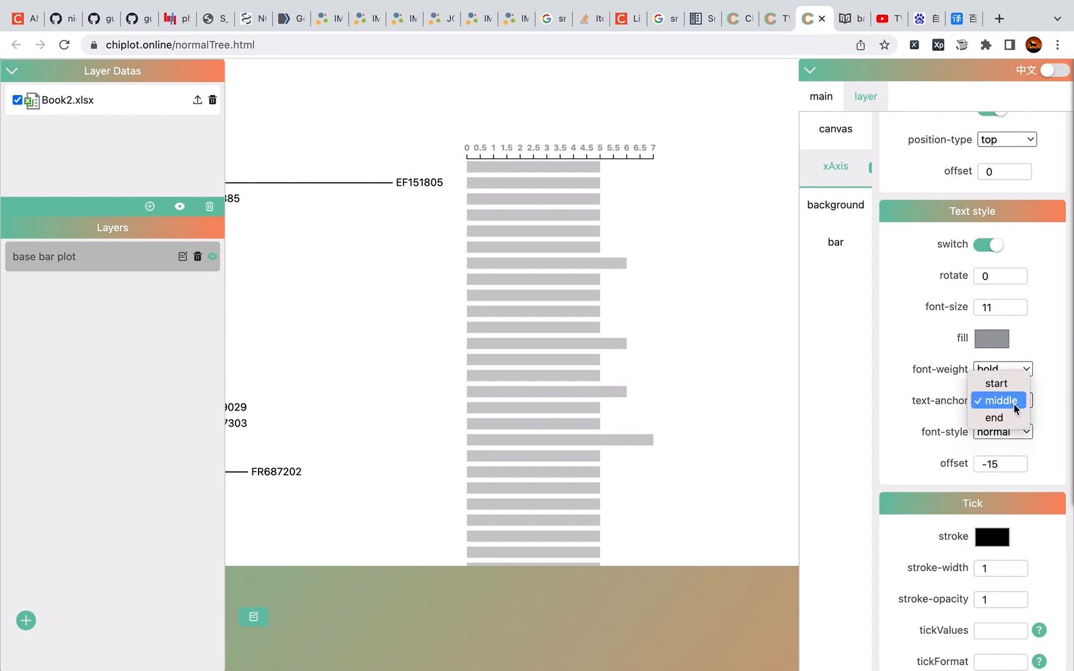
click(1009, 419)
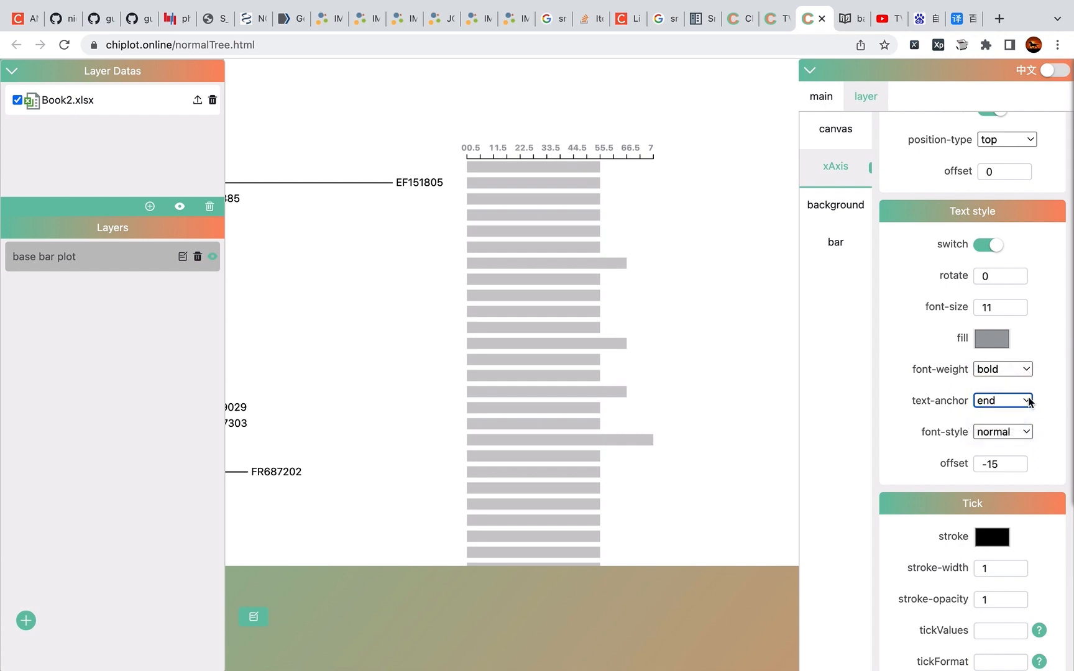
click(1027, 400)
click(1019, 383)
Step: Try the italic font style on the x-axis text and return it to normal
scroll(1038, 429, down, 1)
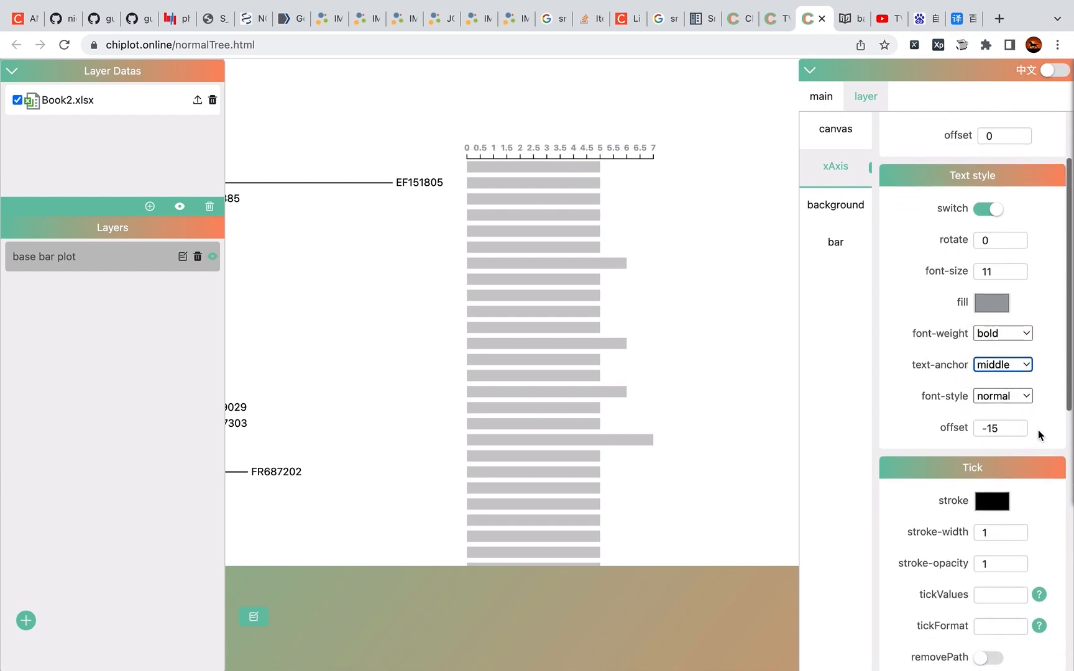
click(1013, 396)
click(1012, 412)
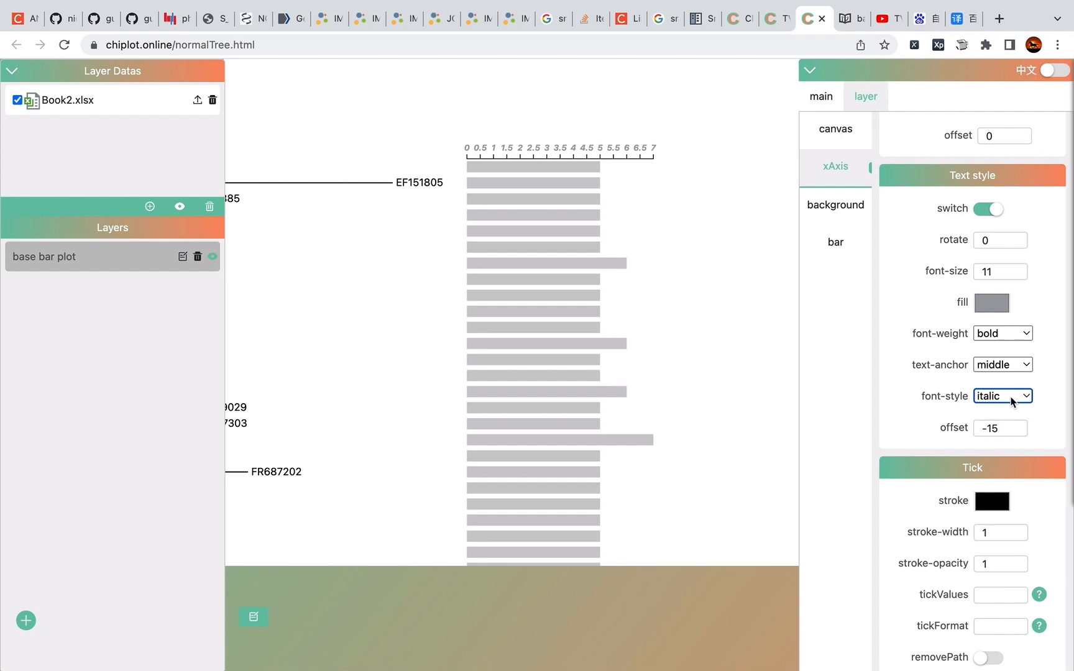
click(1010, 398)
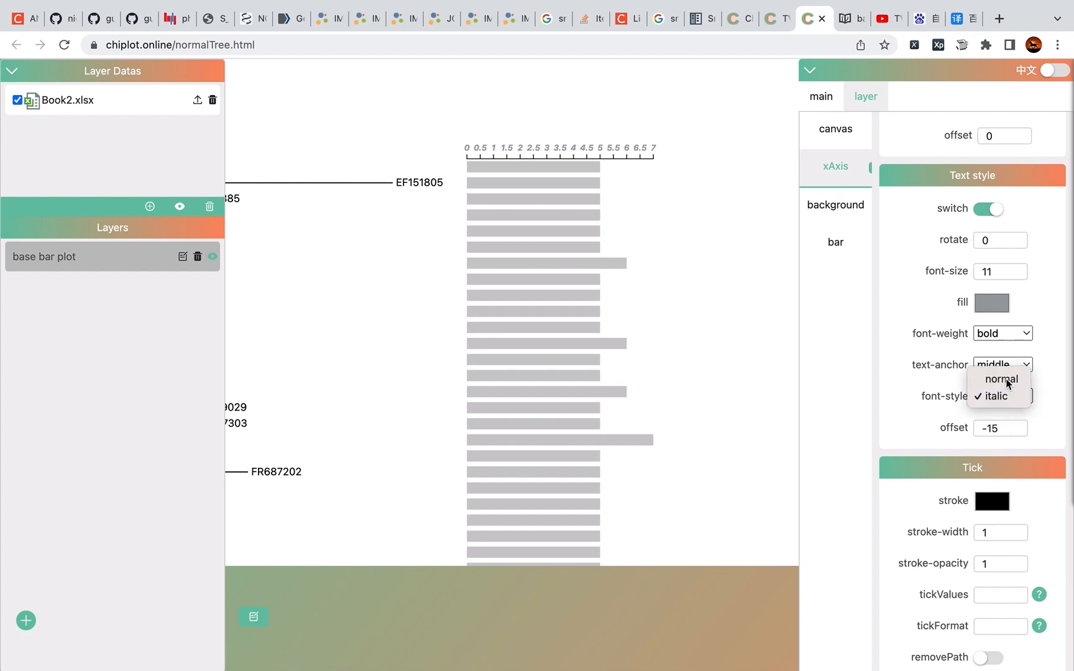
click(1006, 379)
Step: Try an x-axis text offset of -42 and reset the offset to -15
scroll(1013, 434, down, 1)
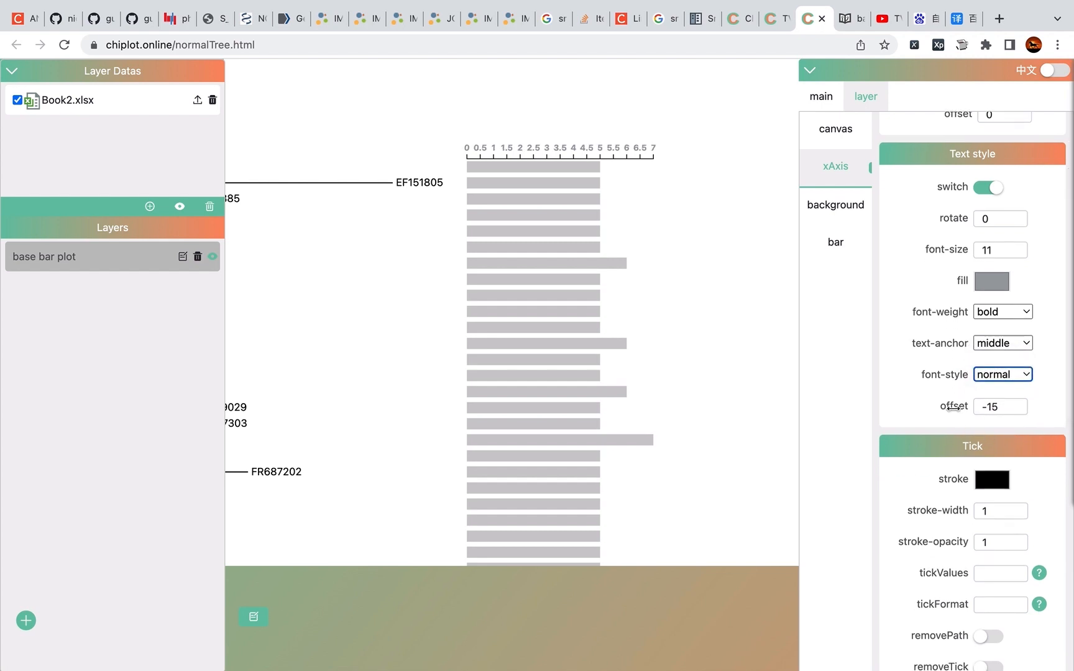
drag(951, 409, 1025, 408)
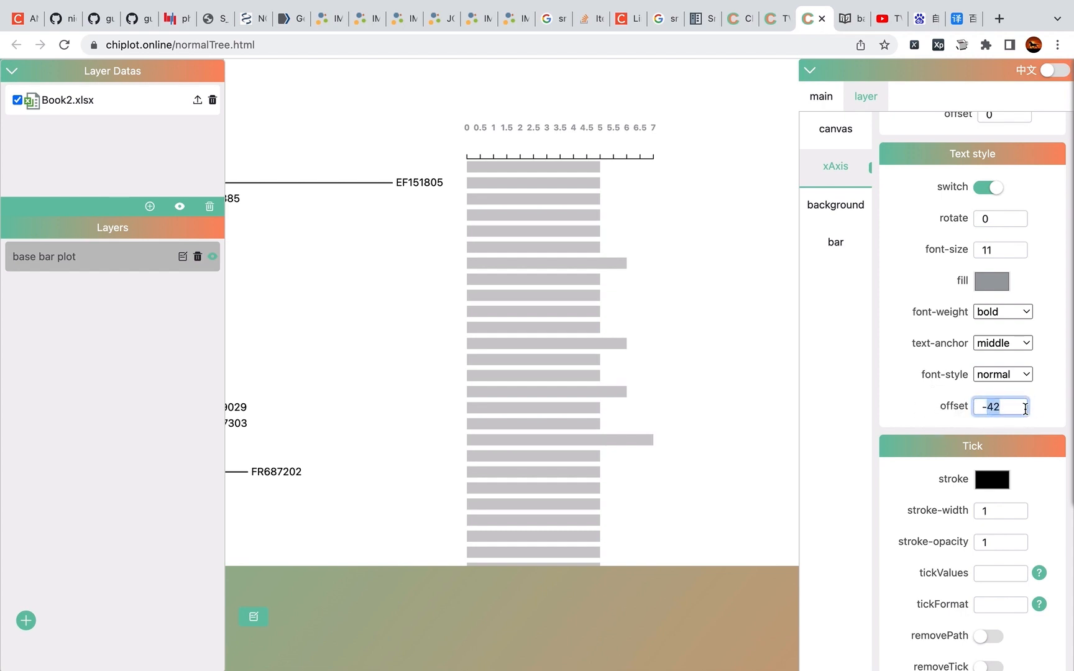
text(15)
key(Return)
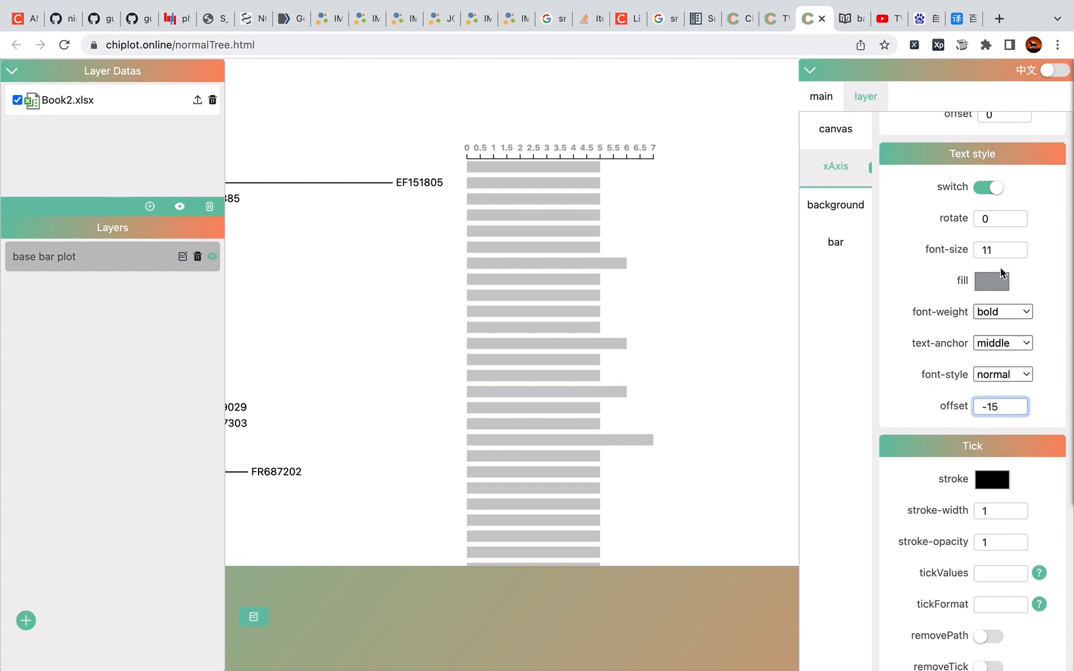
Step: Set the x-axis text's font size to 14
click(1000, 251)
key(BackSpace)
text(4)
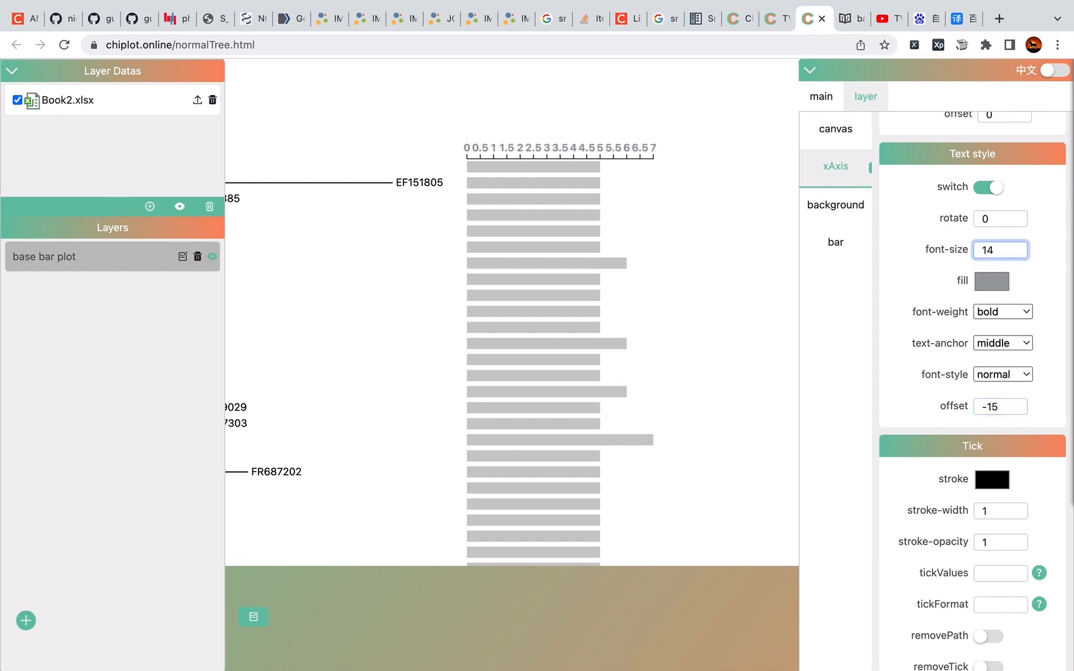
Step: Try a red stroke (255, 0, 0) on the x-axis ticks and return the stroke to black
scroll(942, 452, down, 3)
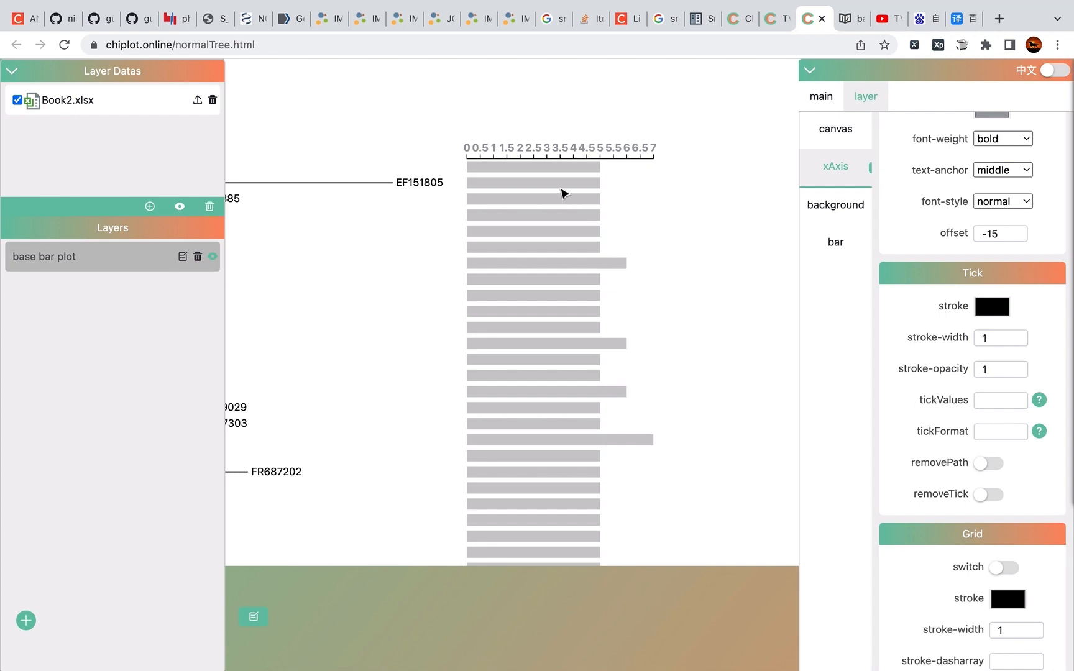
scroll(562, 193, up, 5)
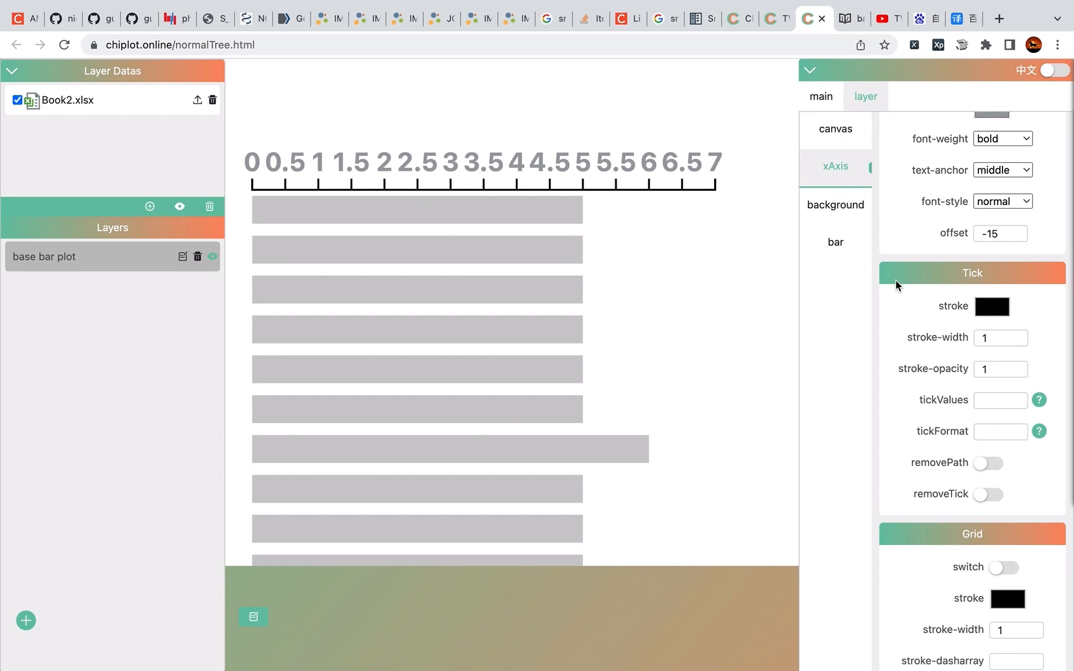
click(1000, 314)
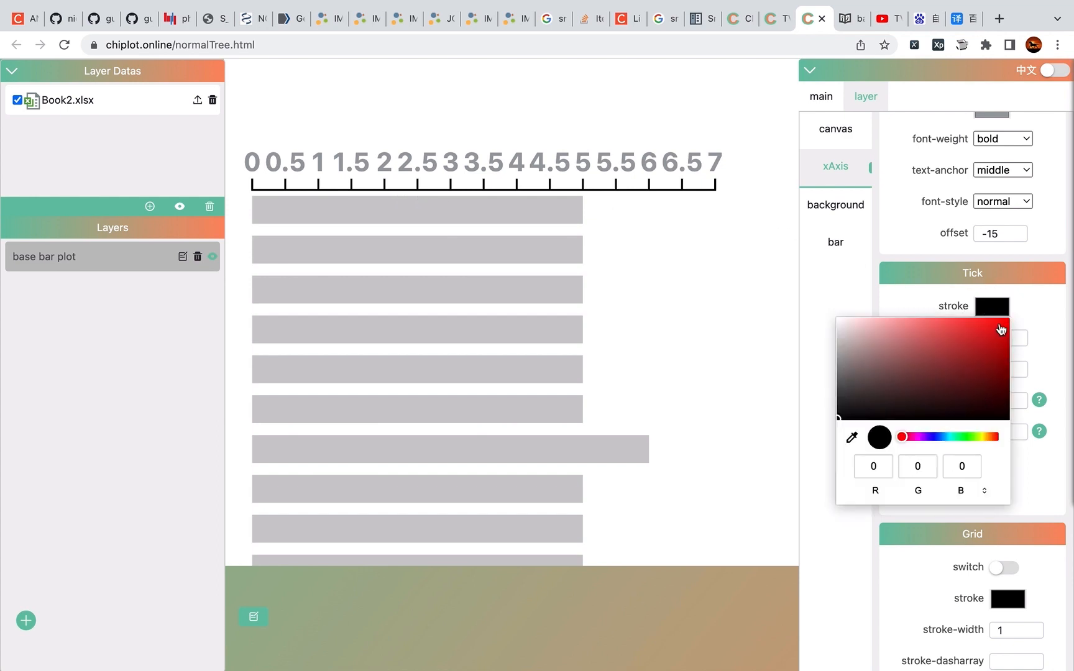
drag(997, 338, 1033, 305)
click(1028, 314)
click(991, 317)
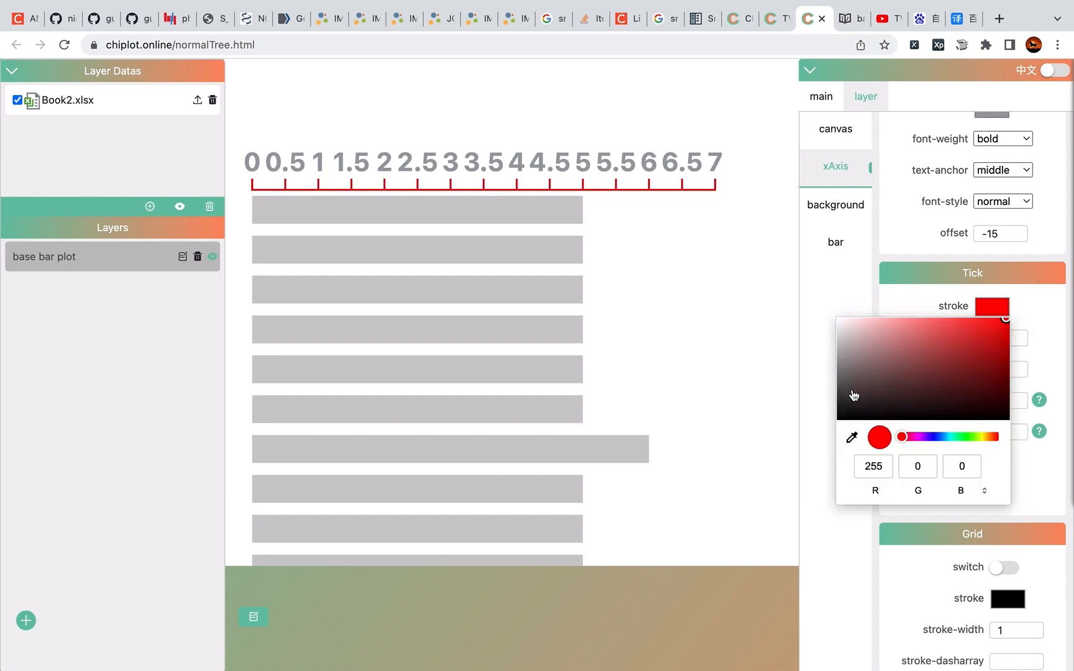
drag(851, 392, 815, 444)
click(1013, 322)
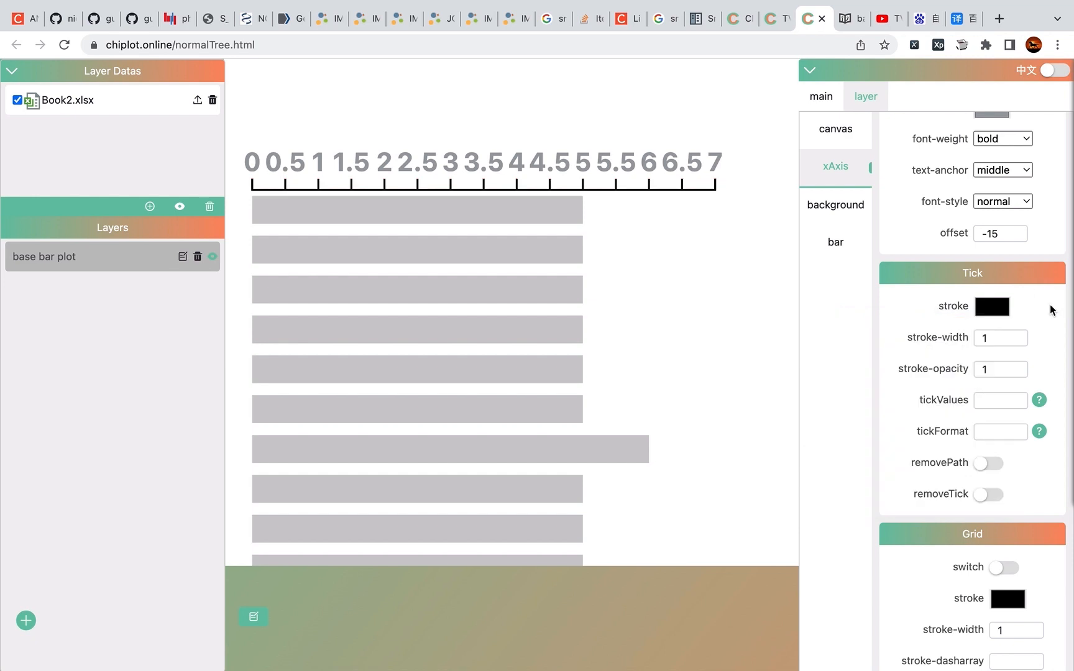
Step: Set the tick stroke width to 4, and try a stroke opacity of about 0.5 before resetting it to 1
mouse_move(935, 339)
mouse_down()
mouse_move(897, 376)
mouse_move(859, 366)
mouse_up()
drag(949, 371, 911, 372)
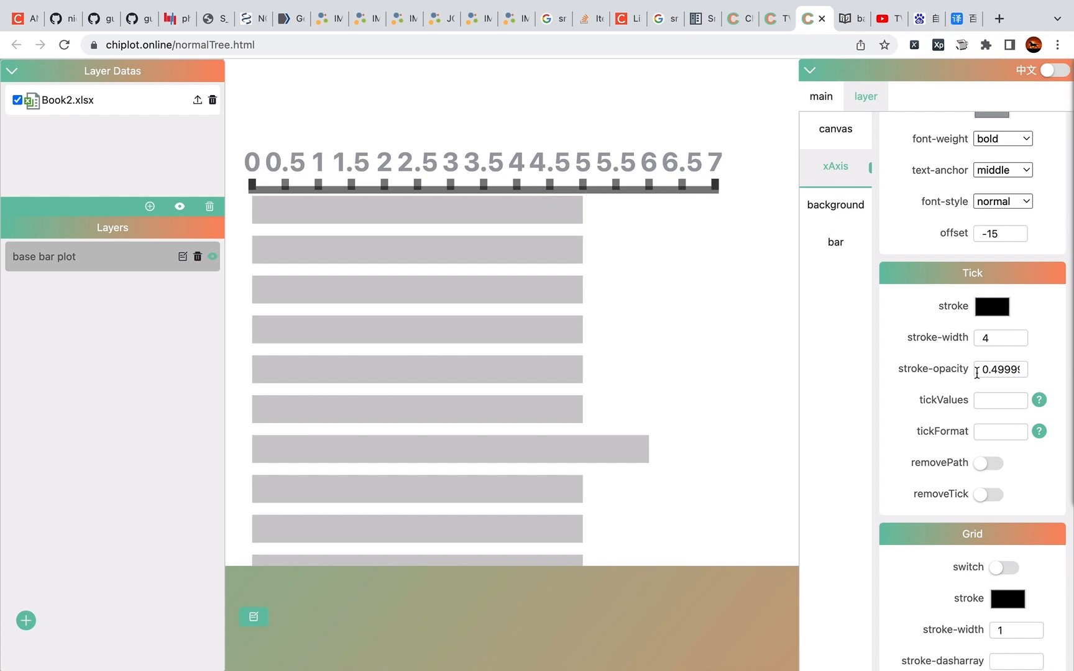
drag(976, 373, 1055, 372)
text(1)
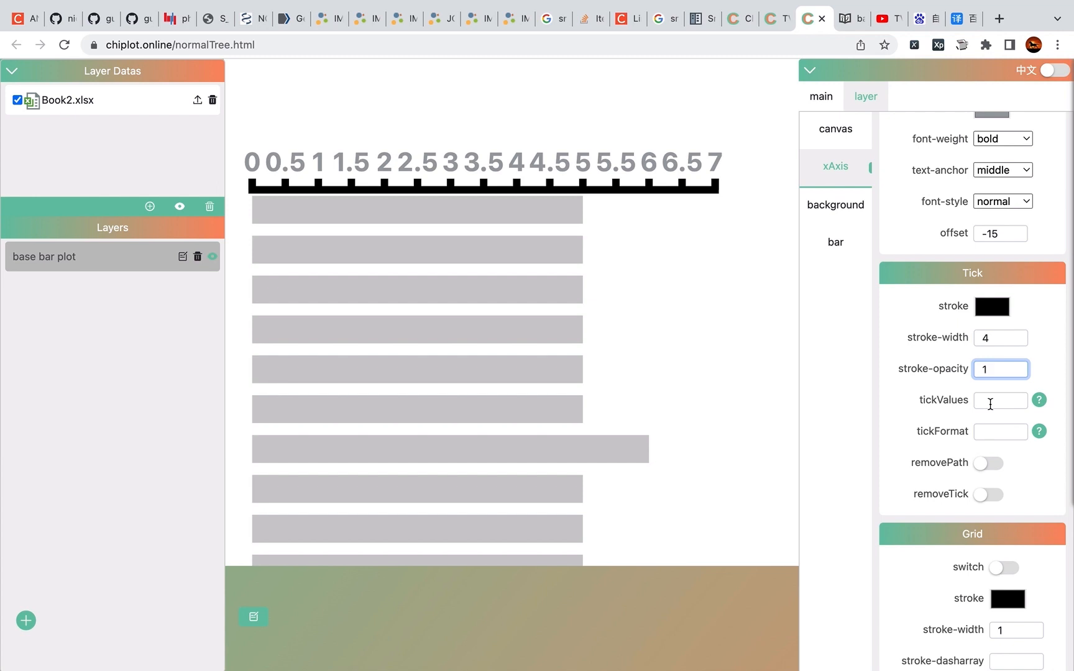
Step: Consult the tickValues help page and set the x-axis tick values to 0,2,4,6
click(1040, 402)
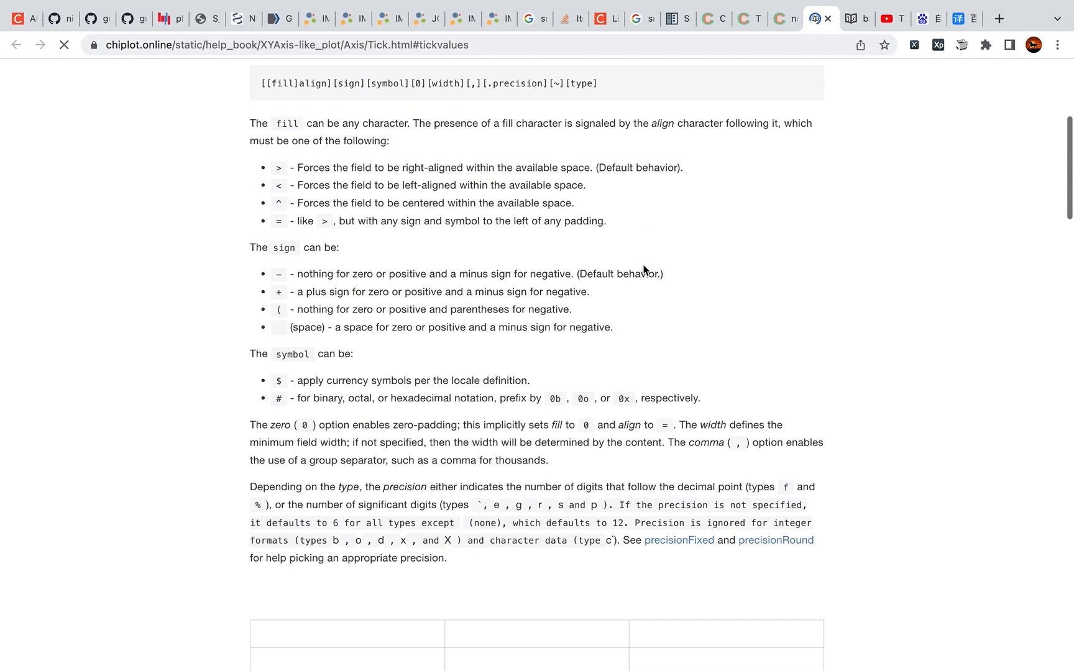
click(829, 19)
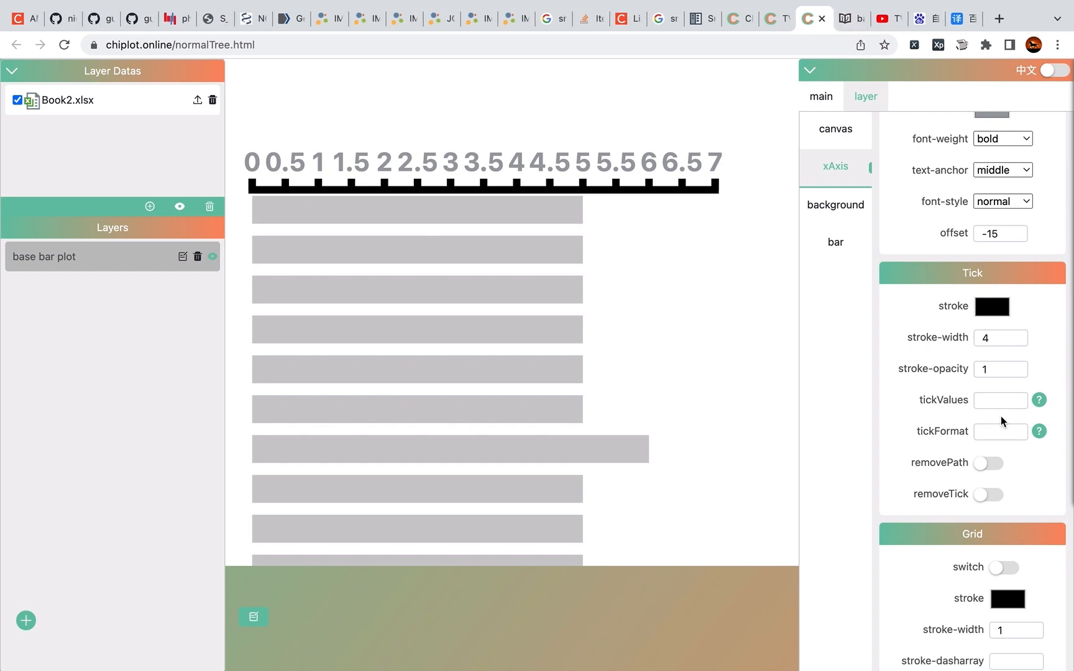
click(988, 403)
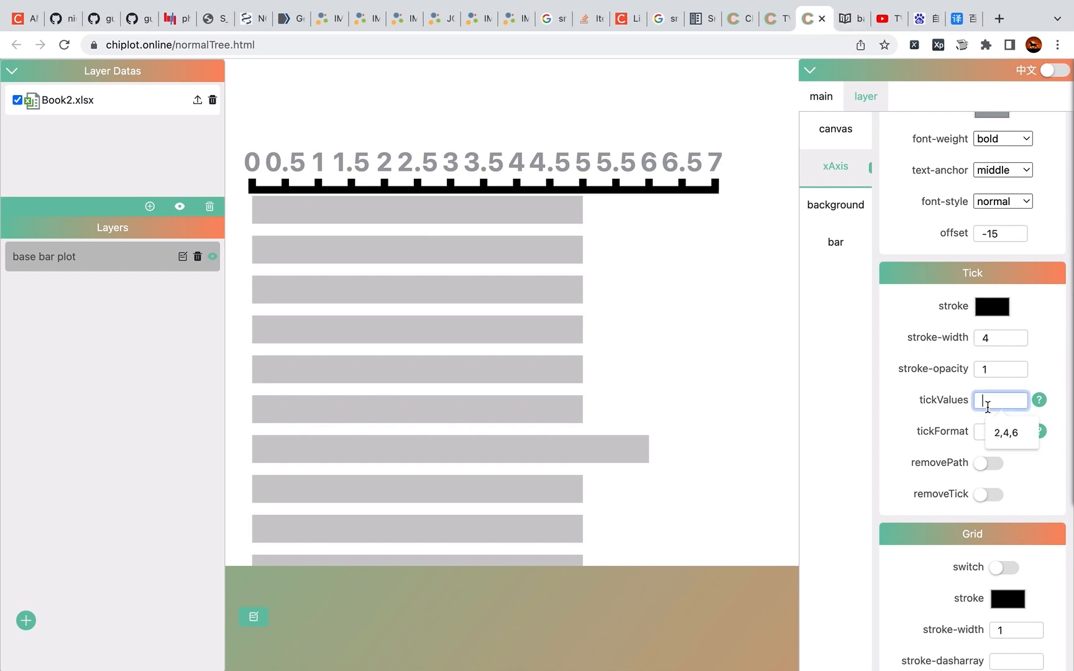
click(858, 381)
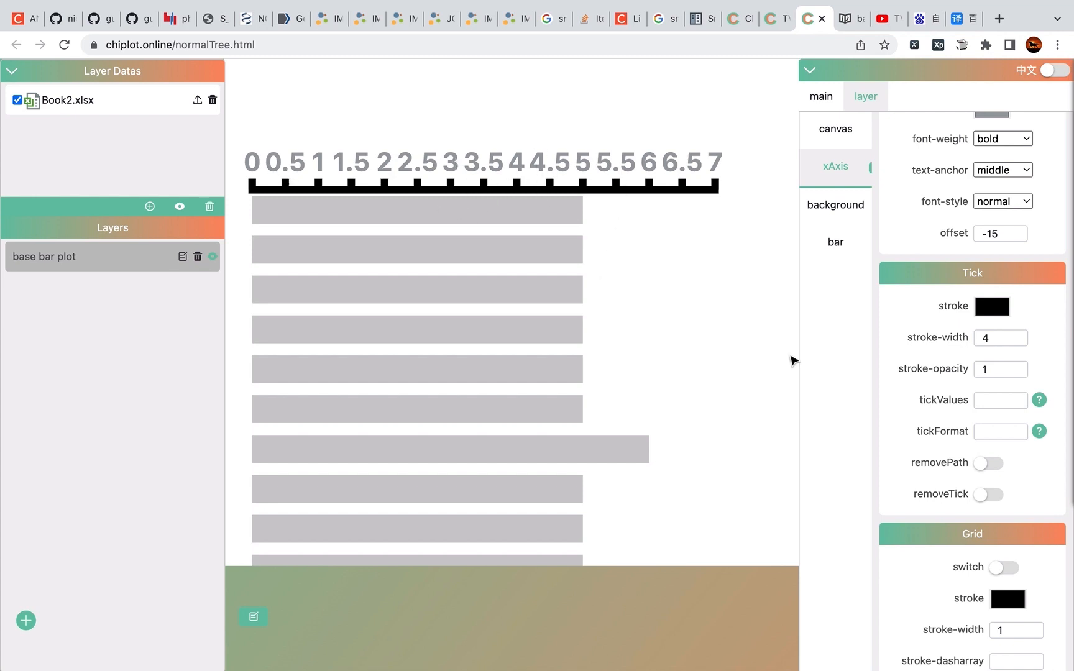
click(988, 403)
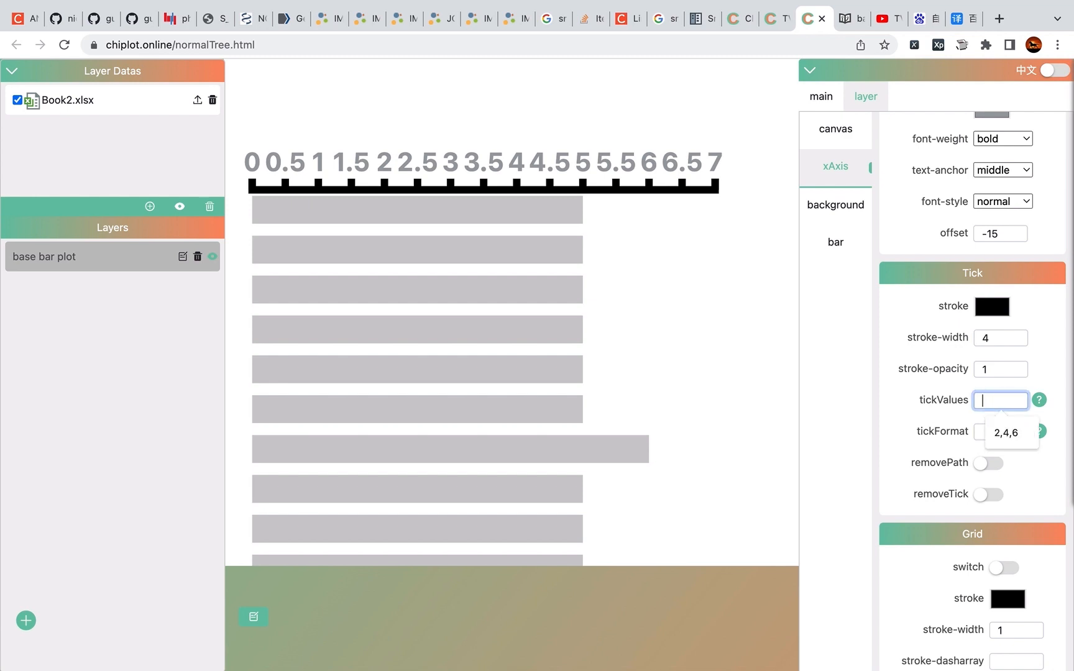
text(0,2,4,6)
key(Return)
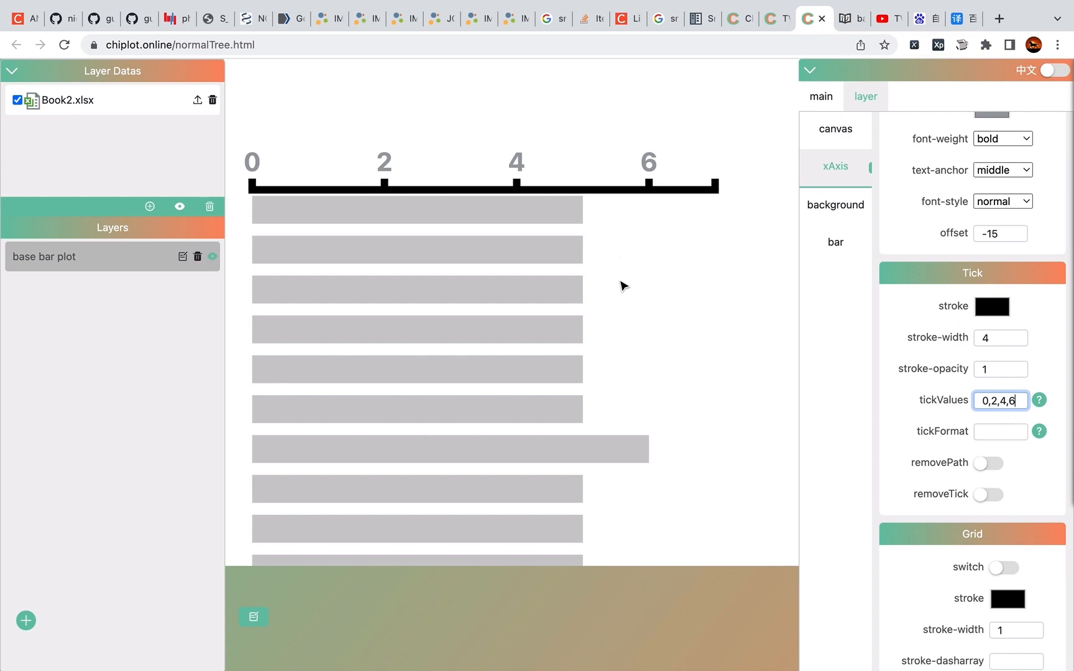
Step: Set the x-axis tick format to .2f
scroll(621, 285, down, 3)
scroll(623, 285, up, 2)
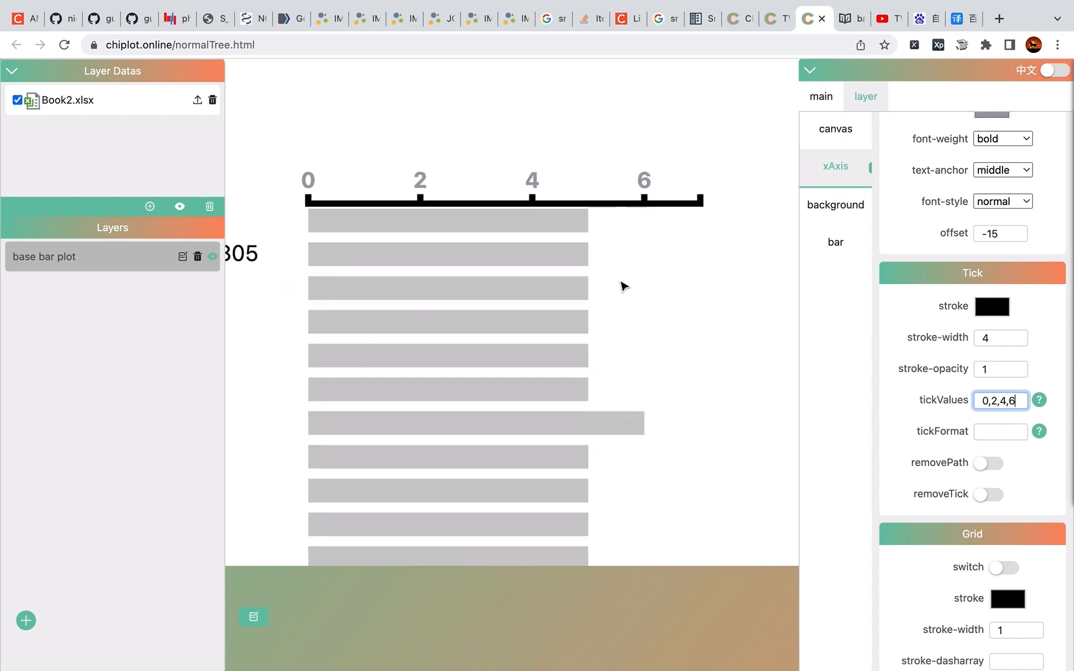
click(982, 431)
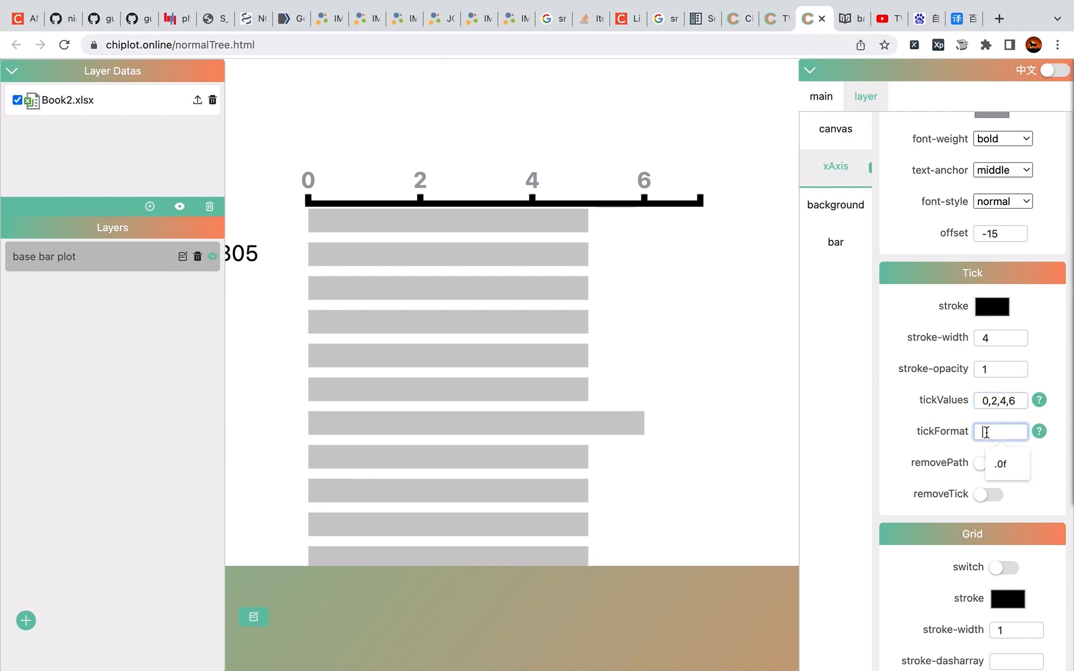
click(1053, 443)
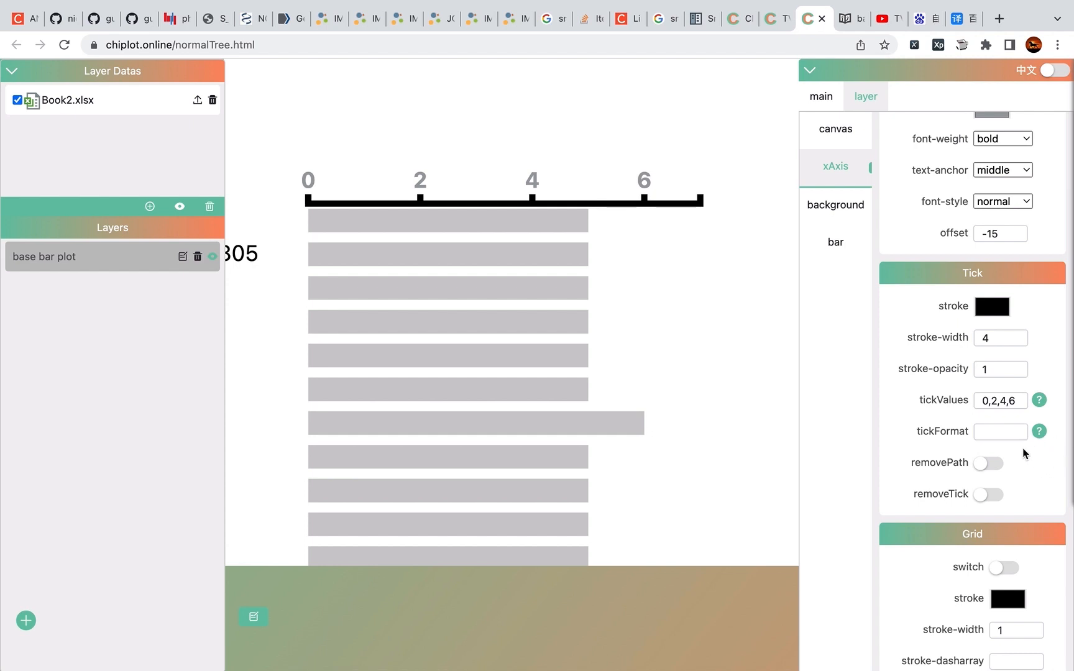
click(1001, 434)
text(。)
text(.)
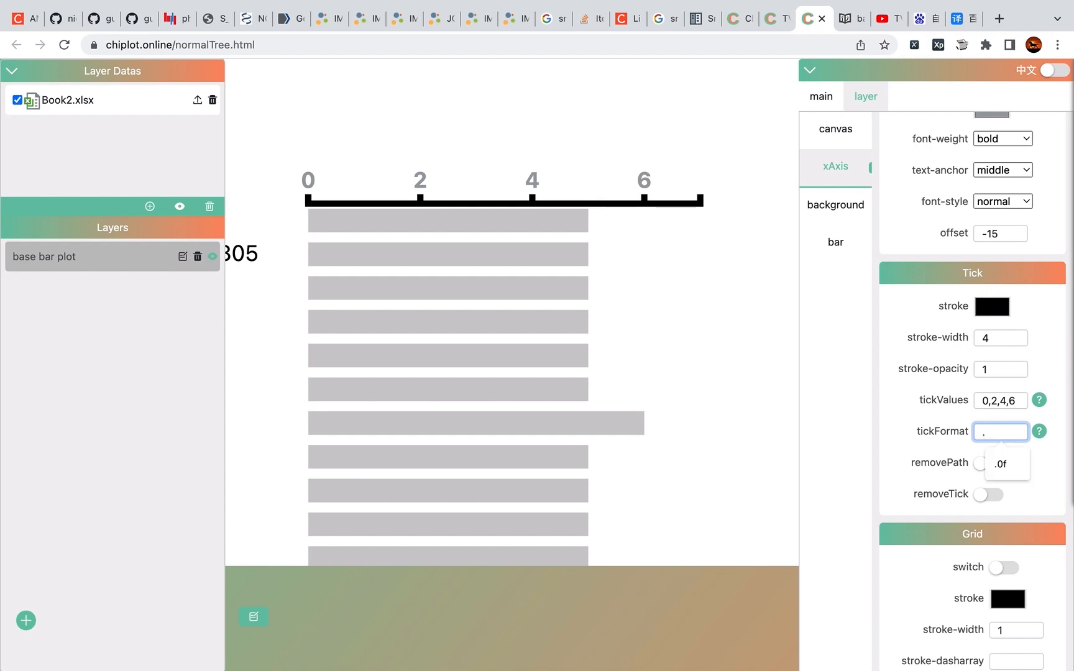
text(2f)
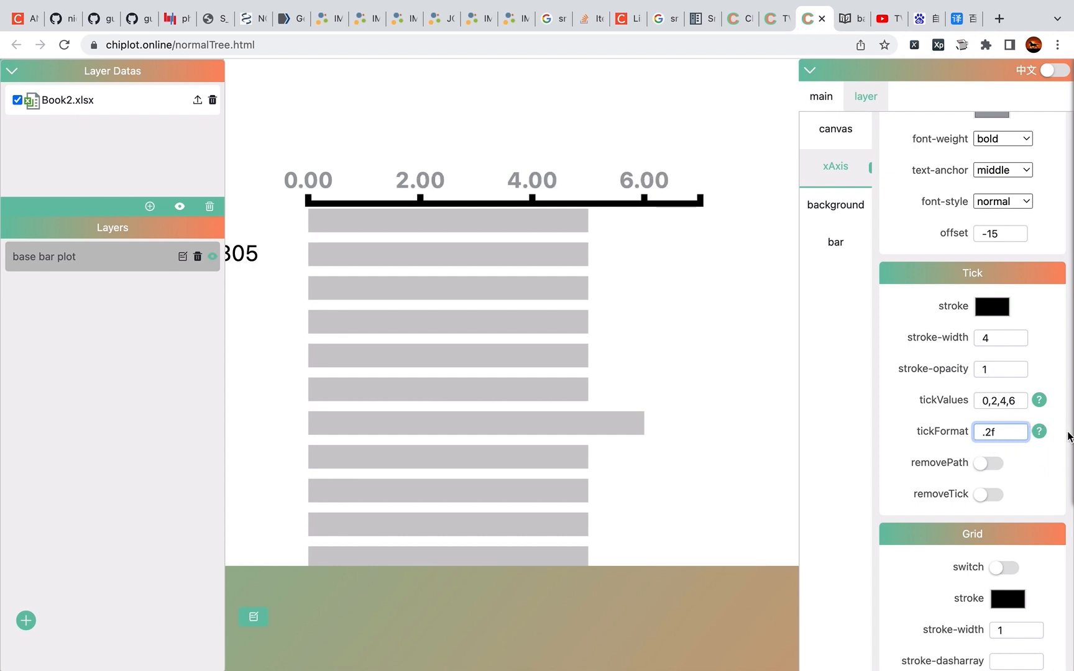
Step: Read the tickFormat help page's specifier types and examples, and return to the tree page
click(1037, 434)
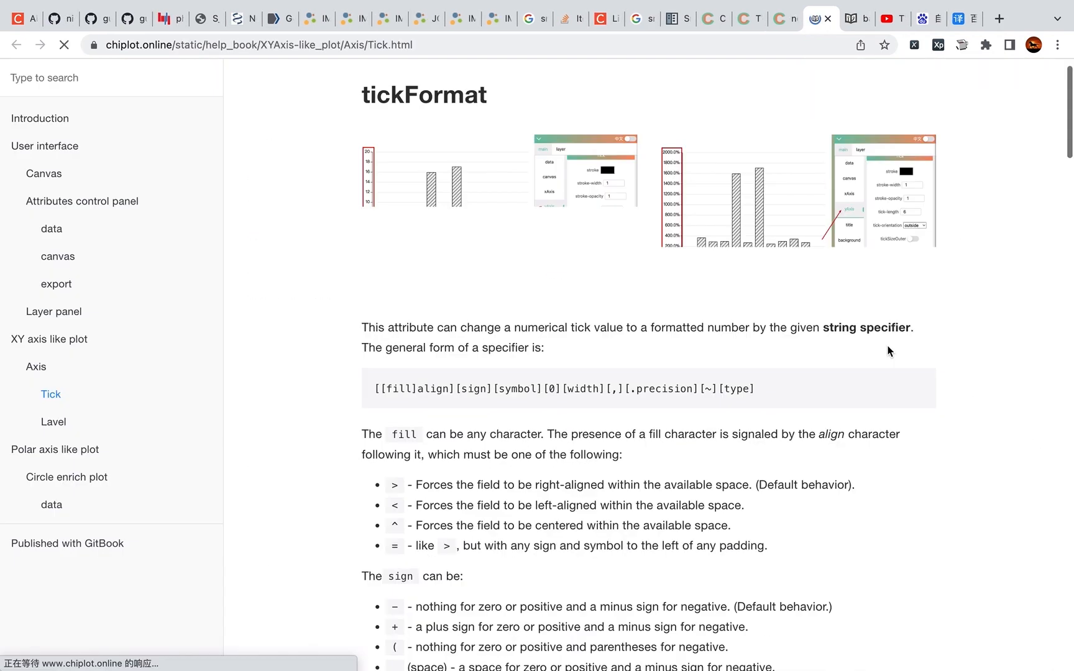
scroll(575, 479, down, 20)
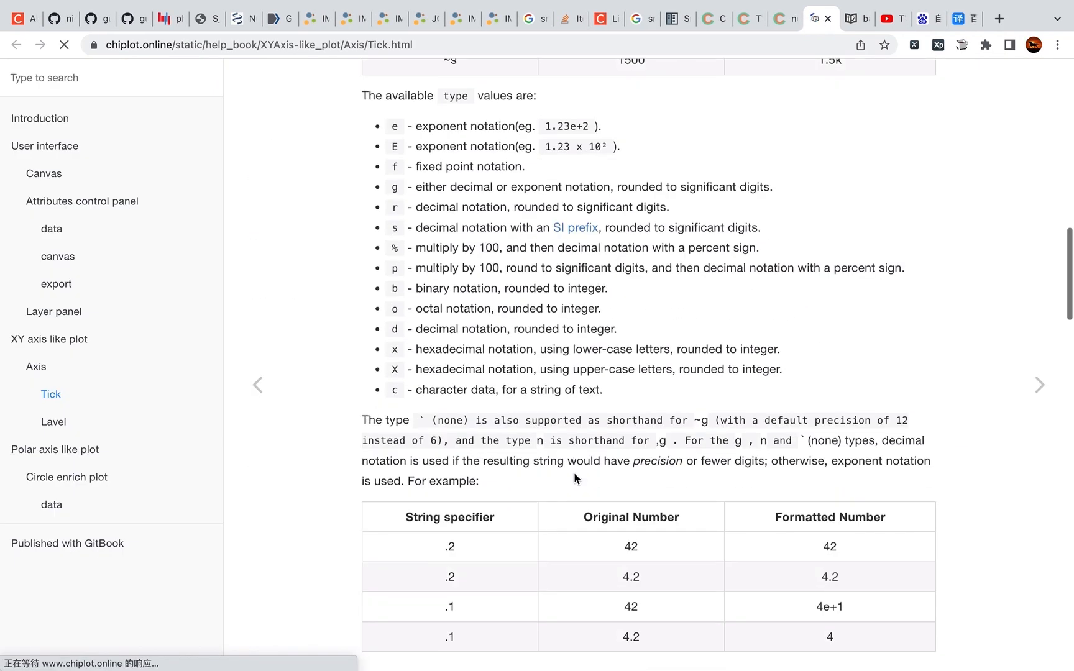
scroll(574, 478, down, 1)
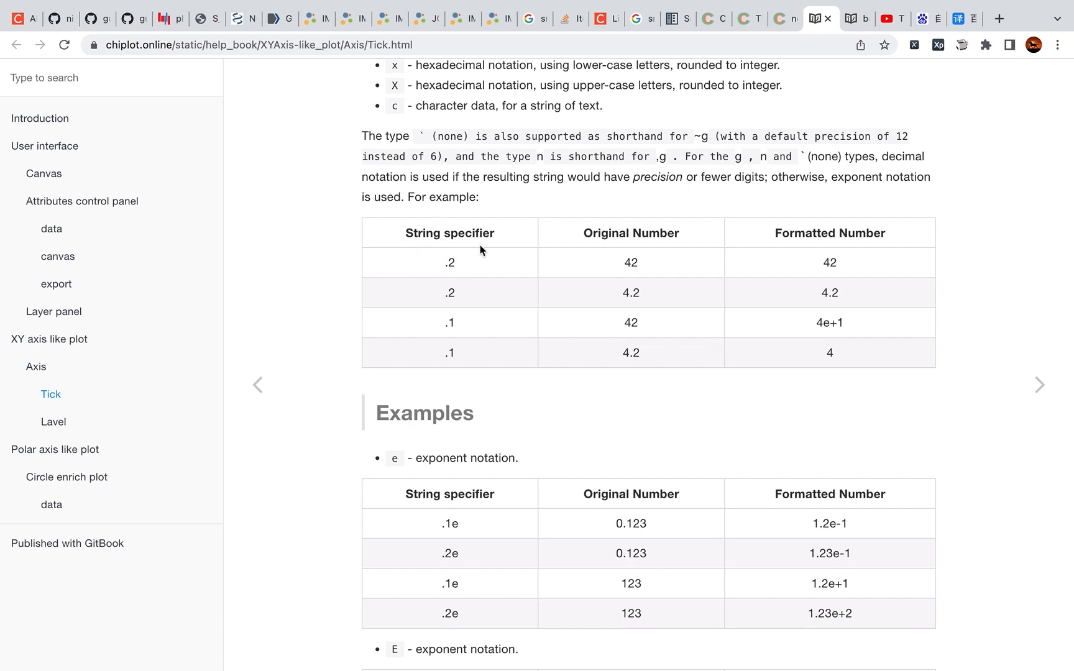
scroll(492, 366, down, 8)
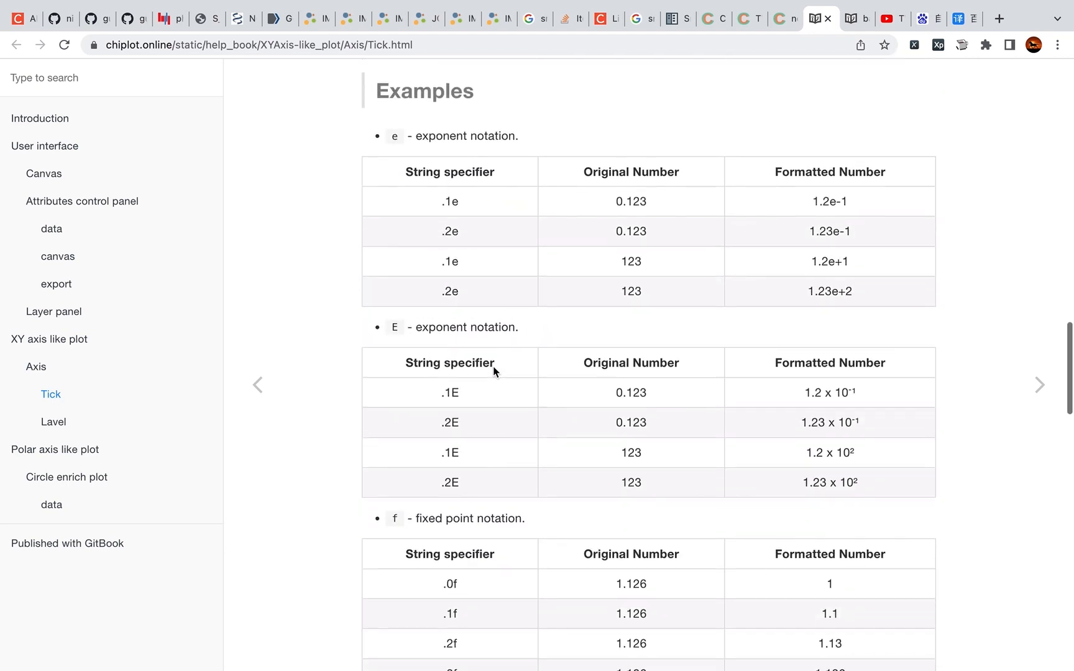
scroll(492, 366, down, 2)
scroll(492, 367, up, 5)
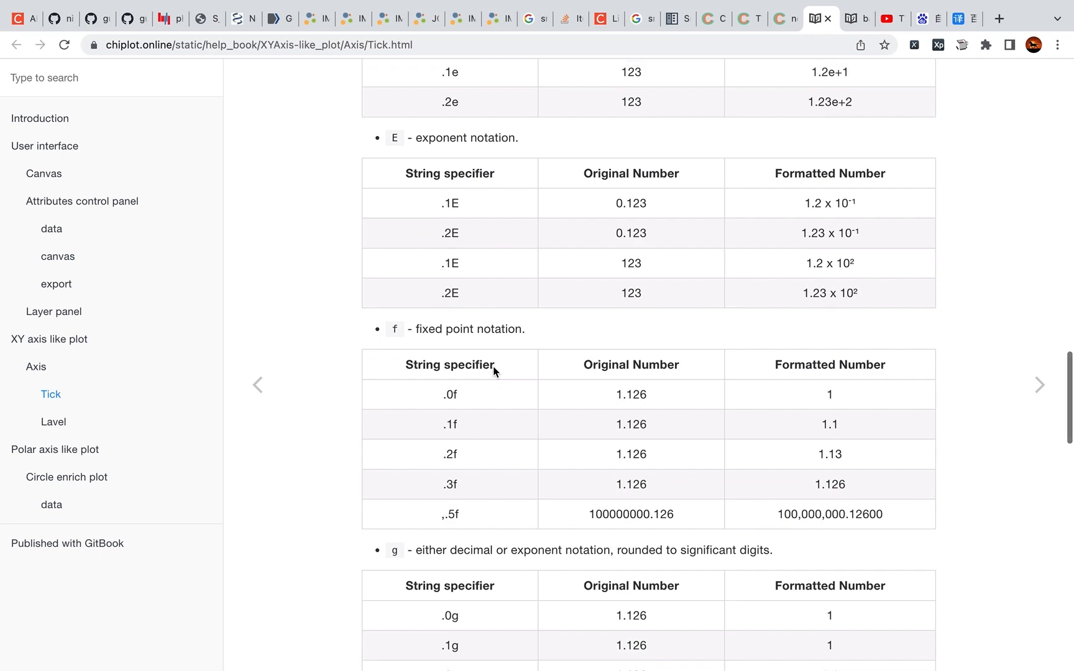
click(786, 18)
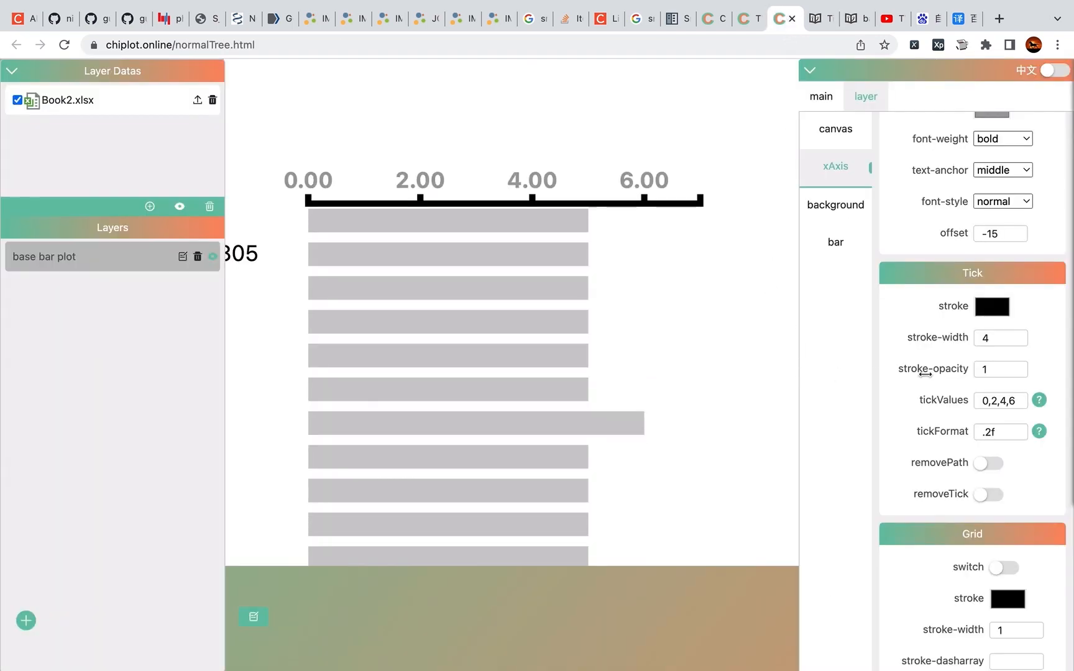
Step: Try removing the x-axis path and tick marks, and restore both
scroll(960, 466, down, 2)
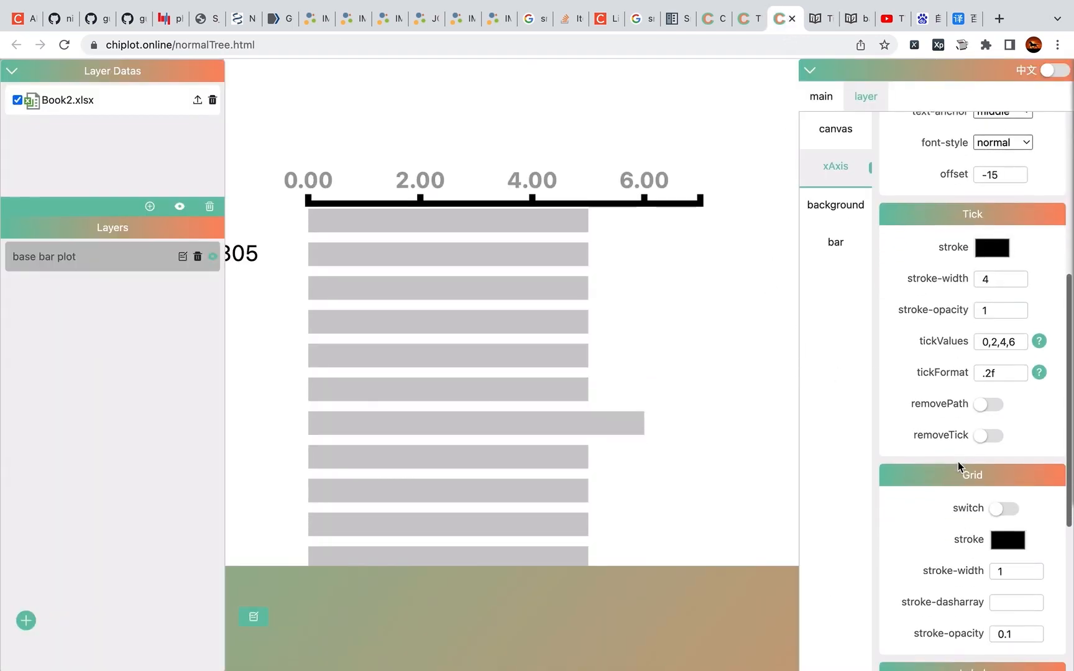
click(990, 405)
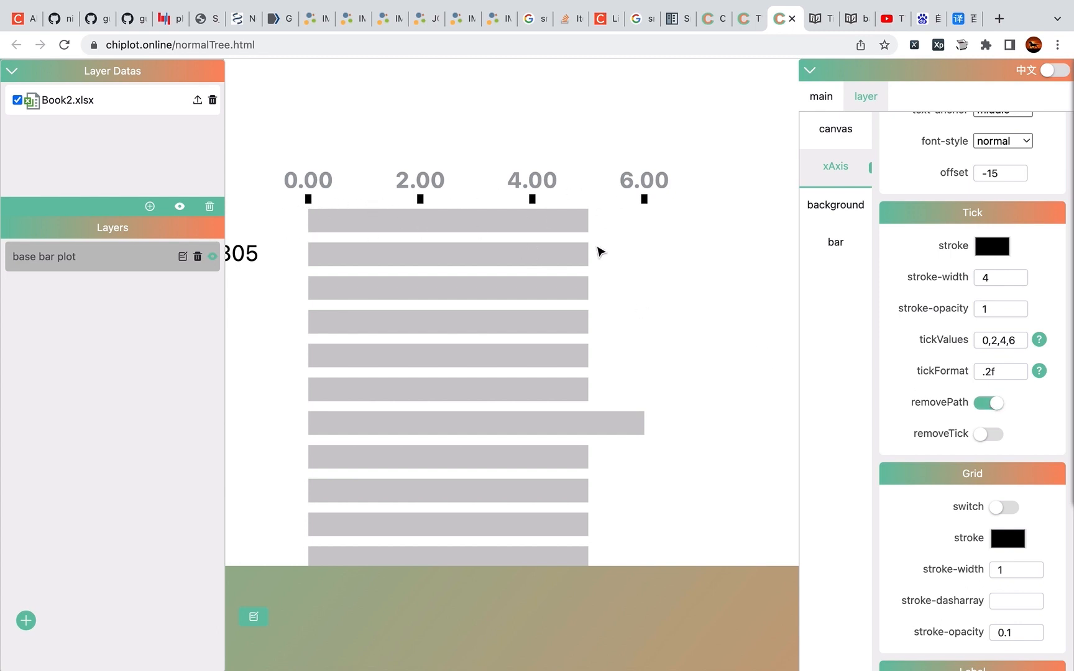
click(993, 437)
click(995, 437)
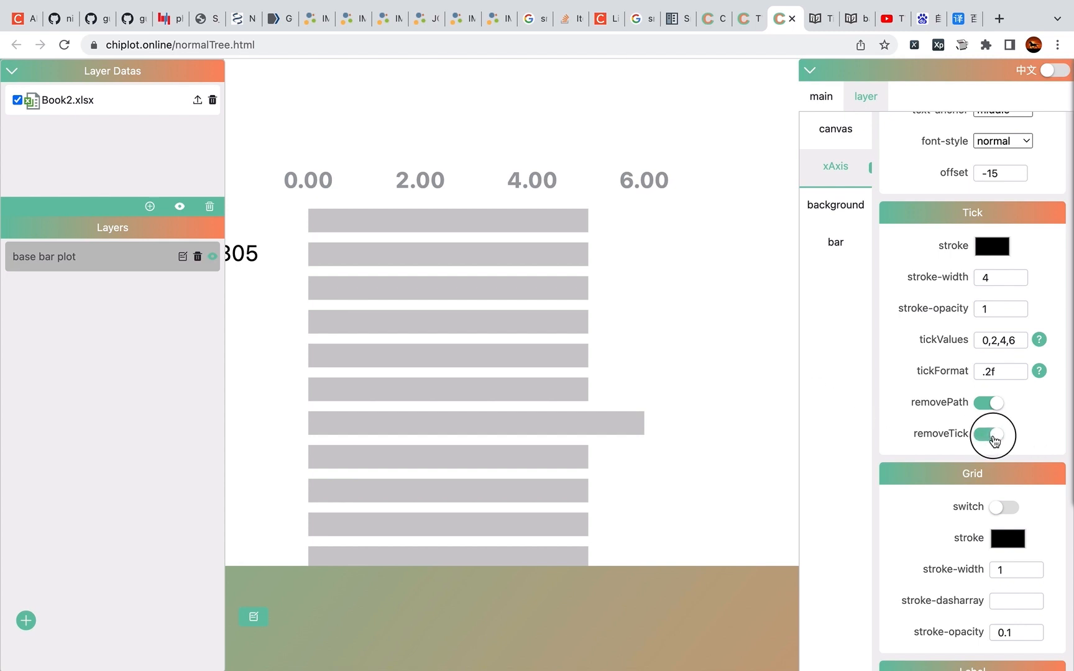
click(993, 407)
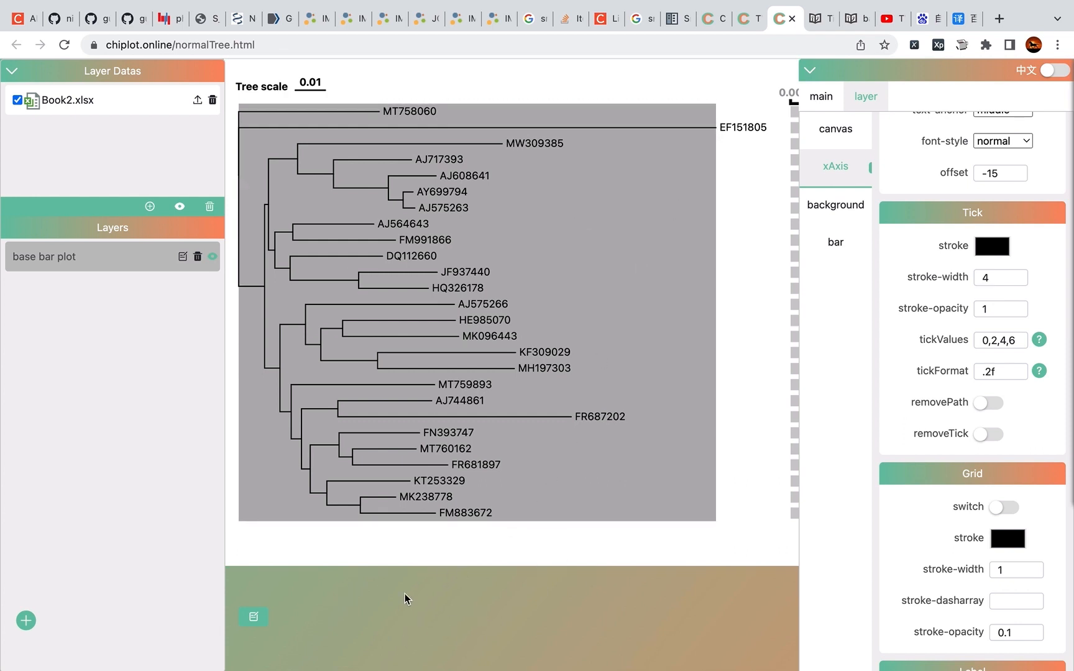
Step: Collapse the layer data and layer list panels and bring the whole bar plot into view
click(255, 616)
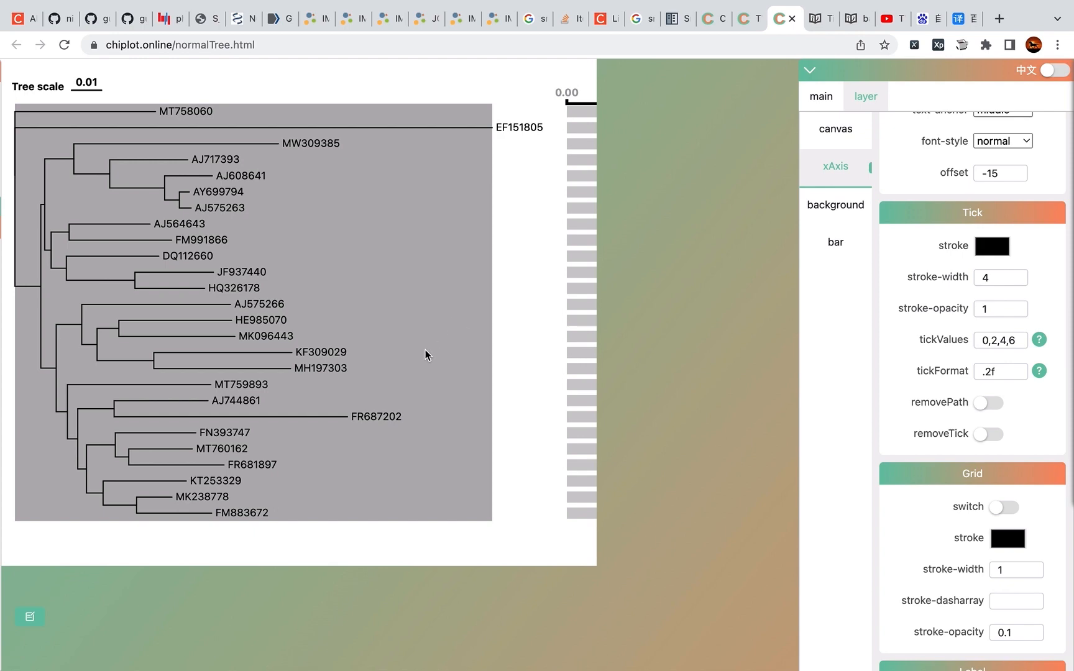
scroll(331, 366, down, 5)
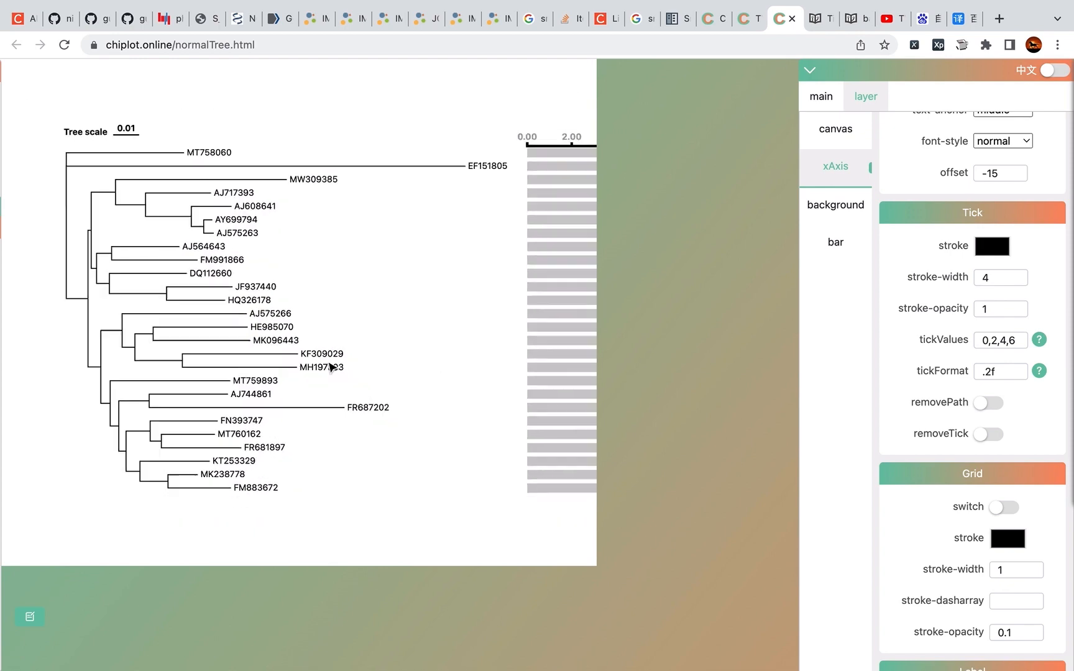
scroll(330, 367, down, 5)
drag(331, 366, 285, 338)
scroll(322, 343, up, 5)
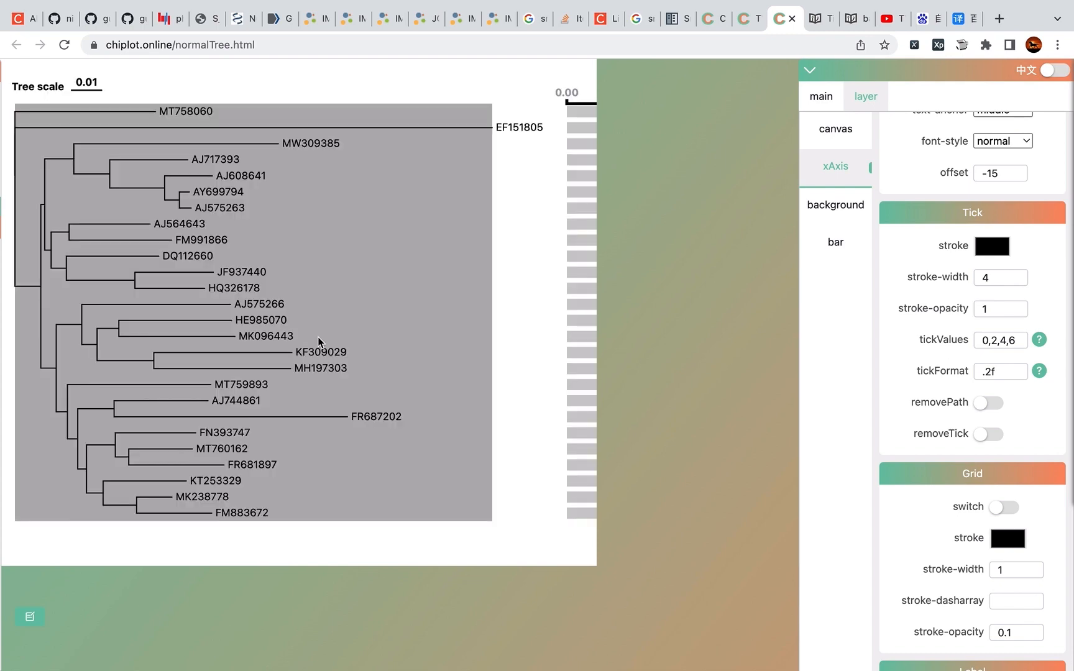
scroll(319, 351, down, 3)
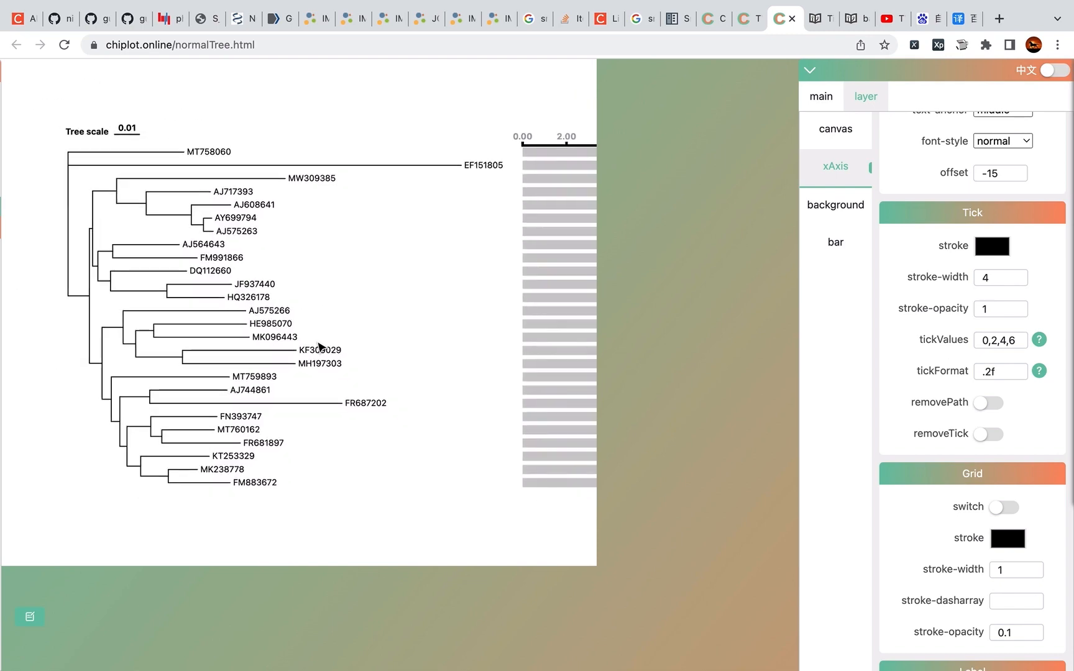
drag(319, 350, 178, 345)
drag(398, 249, 319, 278)
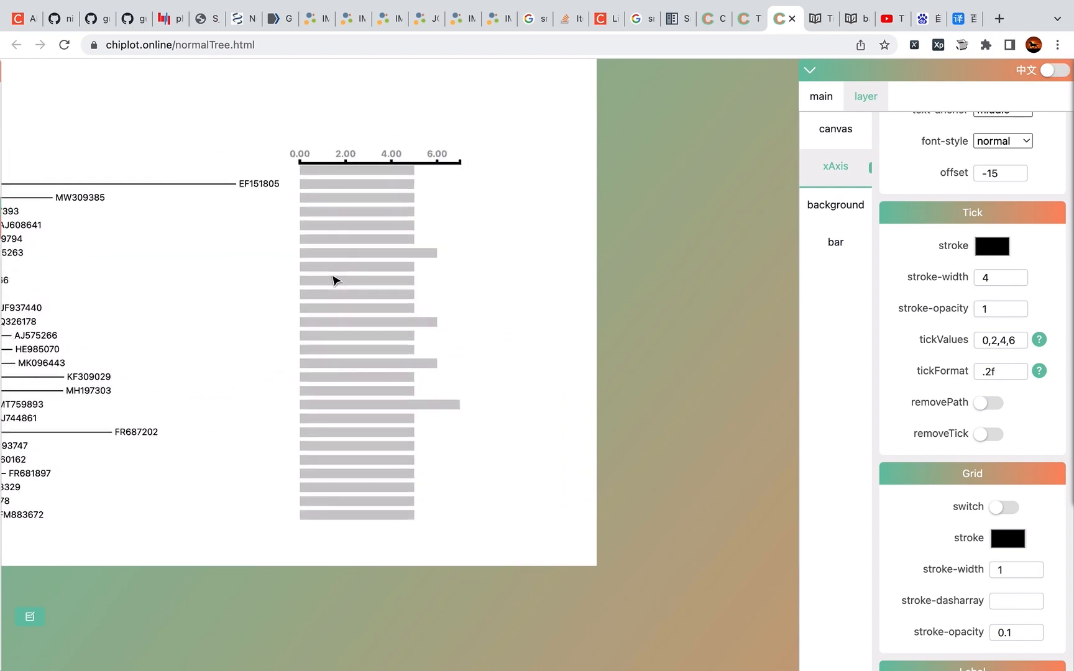
Step: Switch on the x-axis grid and set its stroke colour to red
scroll(925, 429, down, 4)
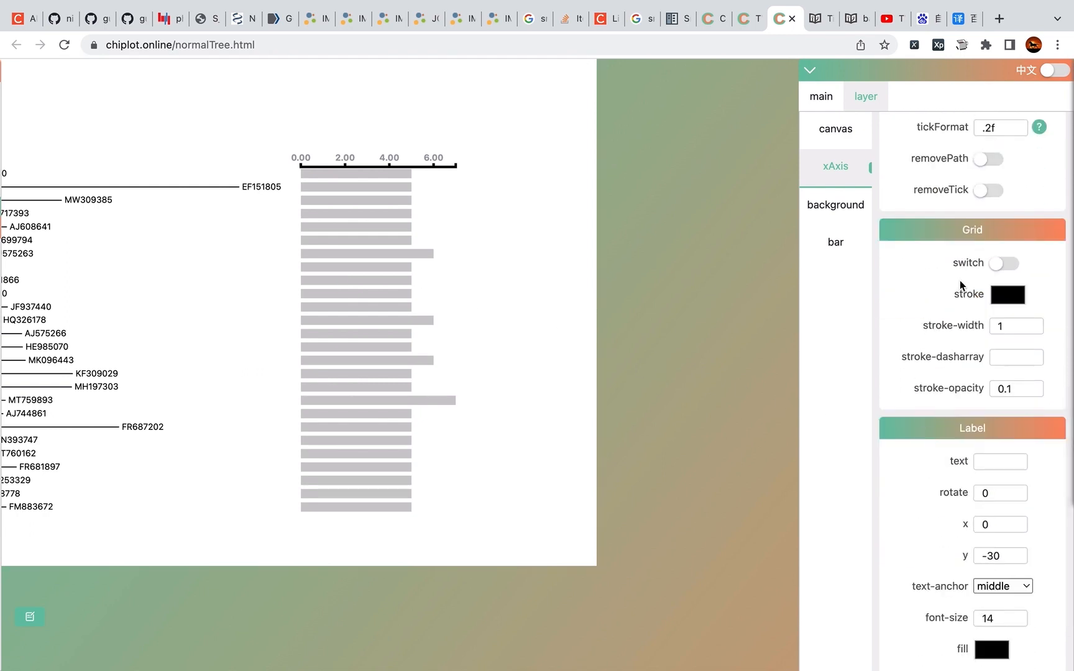
click(1005, 264)
scroll(393, 266, up, 4)
scroll(392, 266, up, 5)
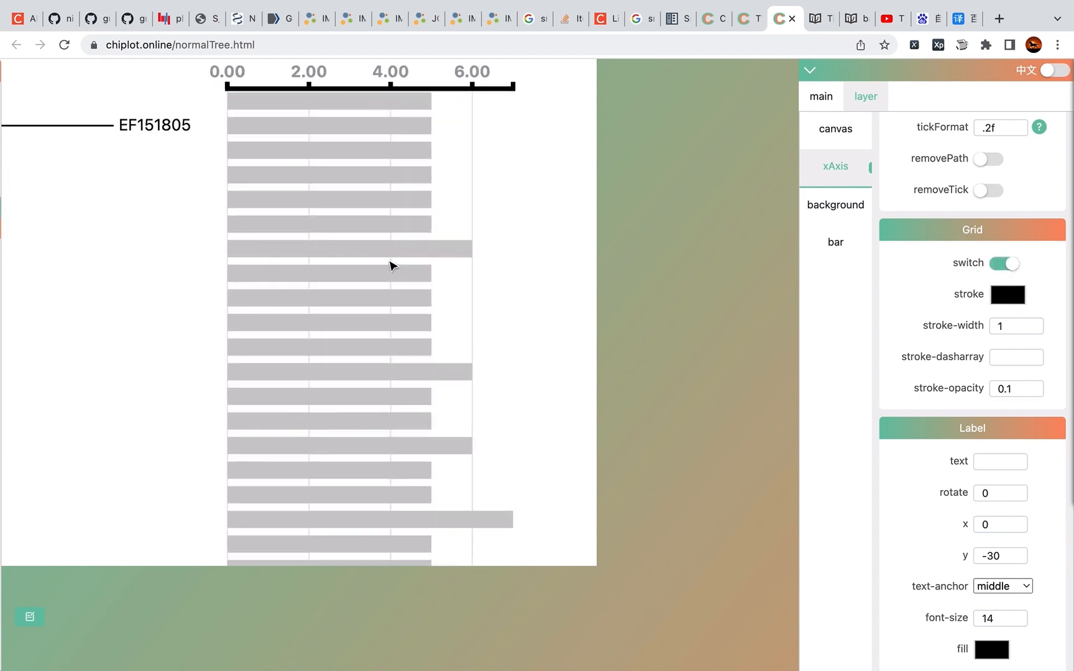
drag(389, 254, 395, 276)
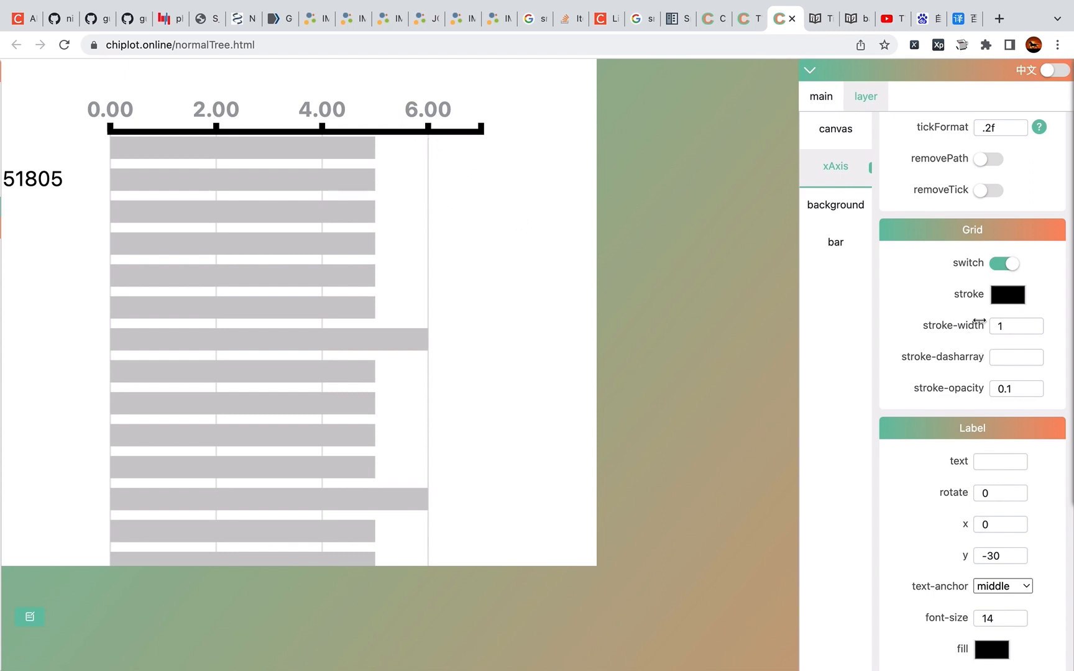
click(1002, 297)
click(996, 322)
click(1044, 297)
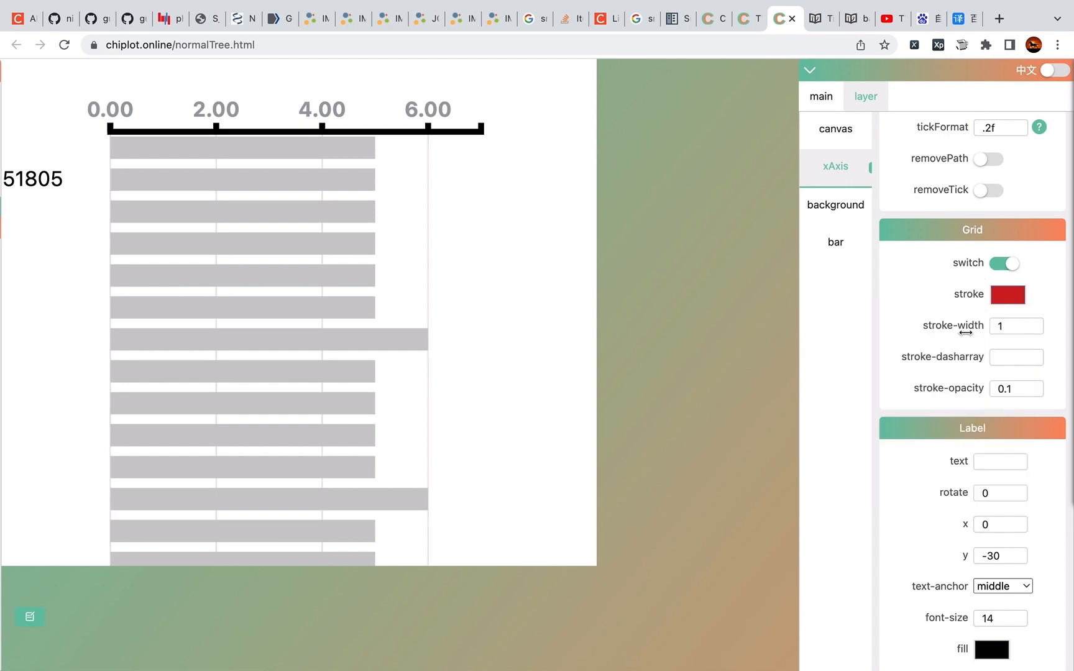
Step: Set the grid's stroke width to 5 and its stroke opacity to 1
mouse_move(964, 330)
mouse_down()
mouse_move(965, 321)
mouse_move(932, 347)
mouse_up()
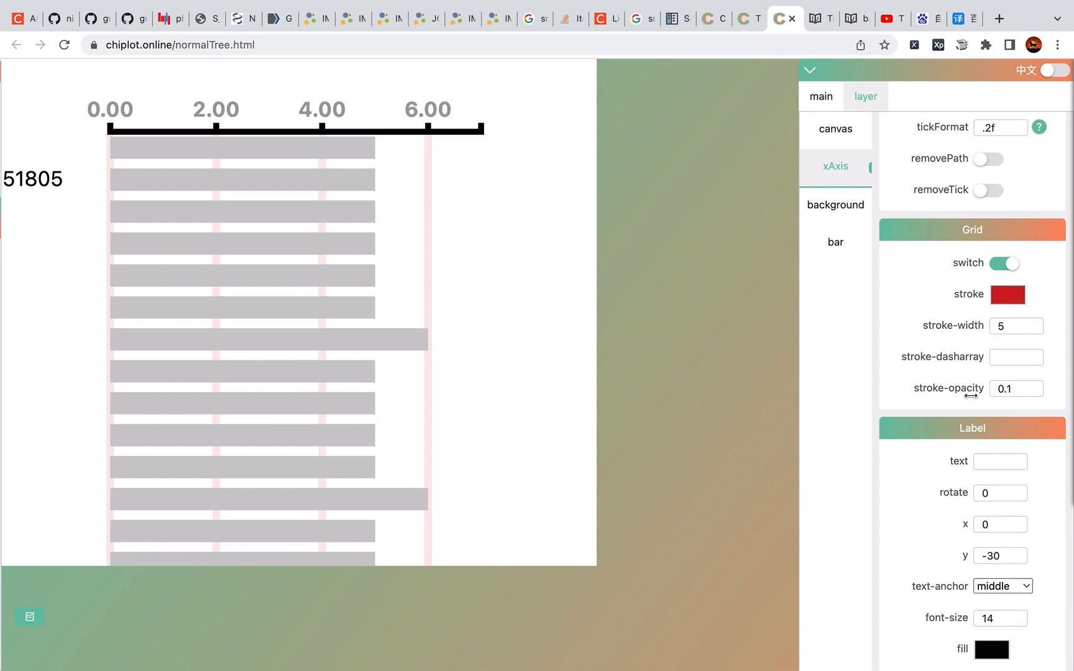
drag(999, 391, 1021, 390)
text(1)
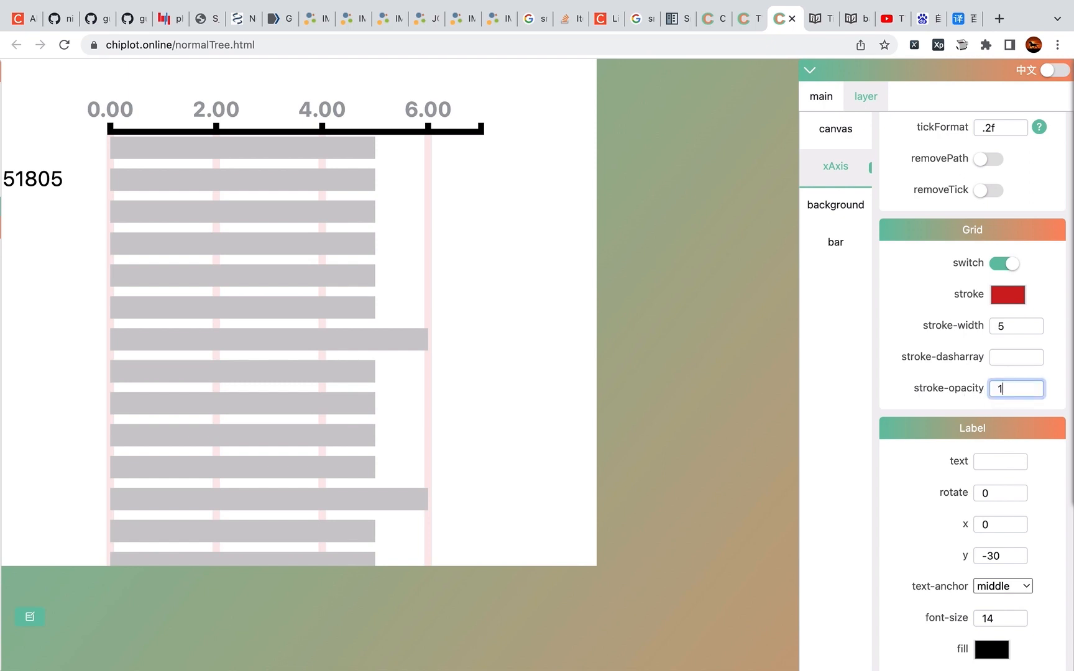
Step: Make the grid lines dashed with a stroke-dasharray of 9
click(1001, 359)
text(4)
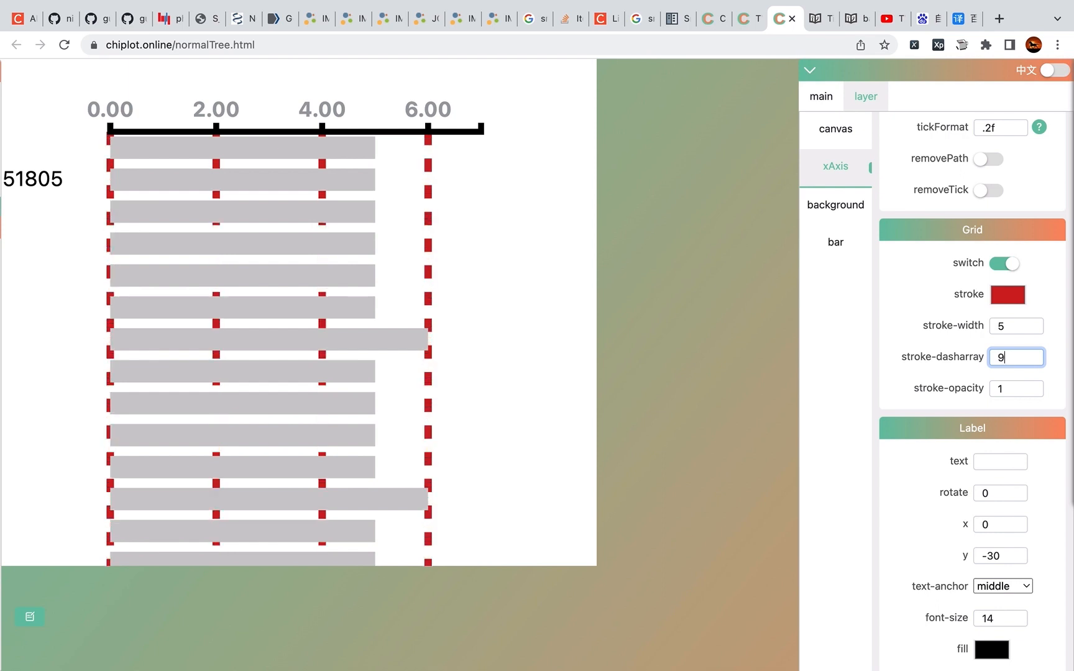
scroll(396, 405, down, 5)
drag(396, 405, 411, 273)
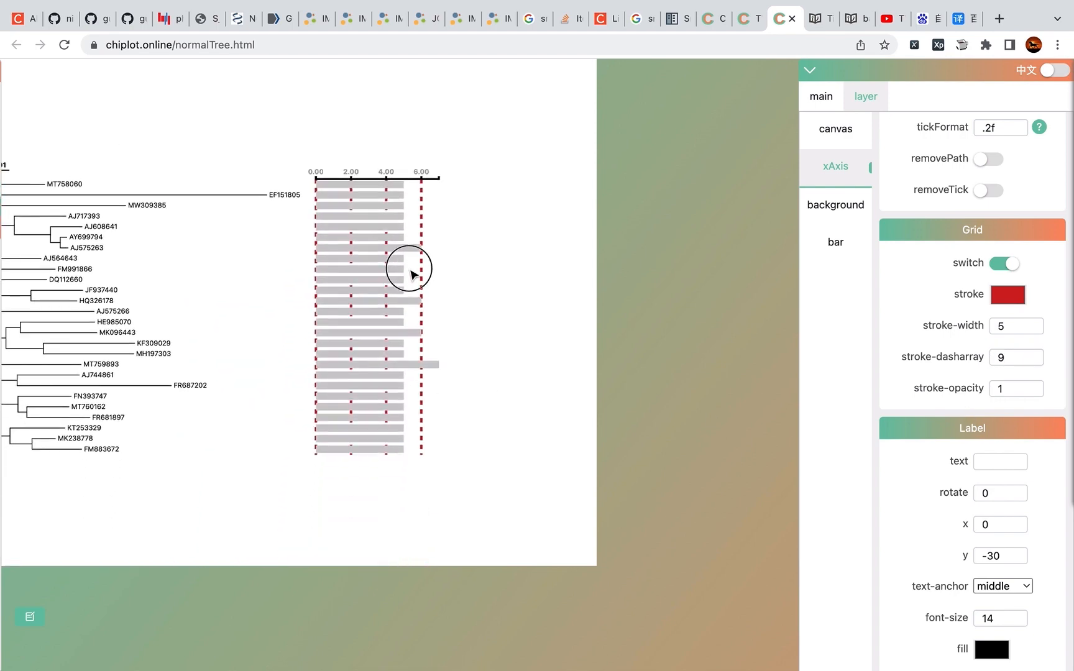
scroll(410, 274, up, 3)
Step: Label the x-axis "Gene count"
scroll(933, 397, down, 2)
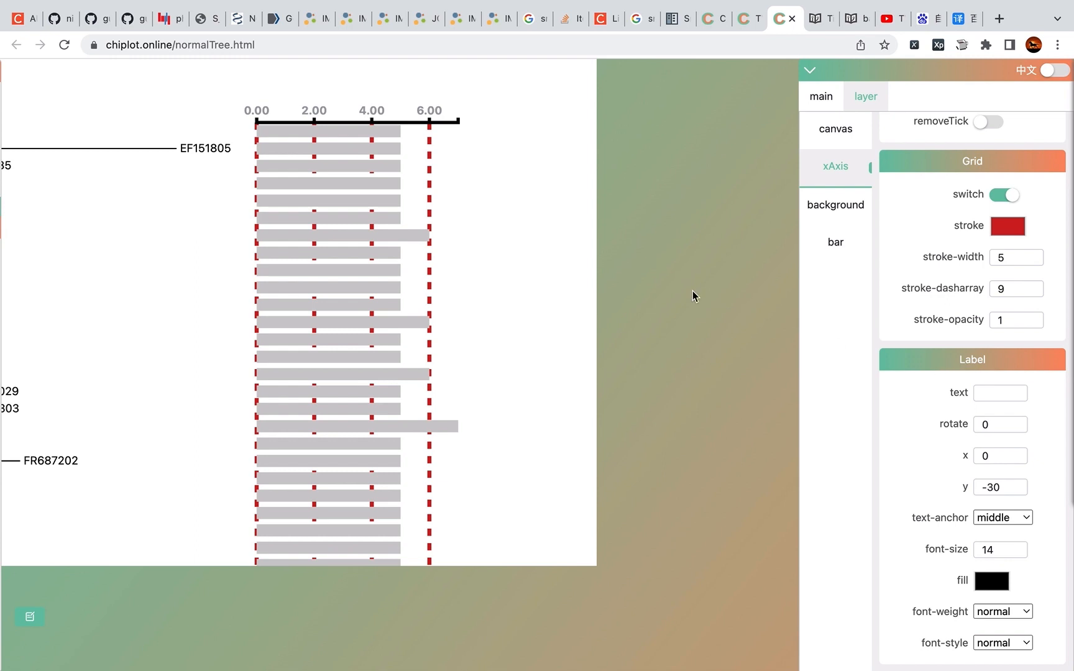
drag(429, 183, 378, 204)
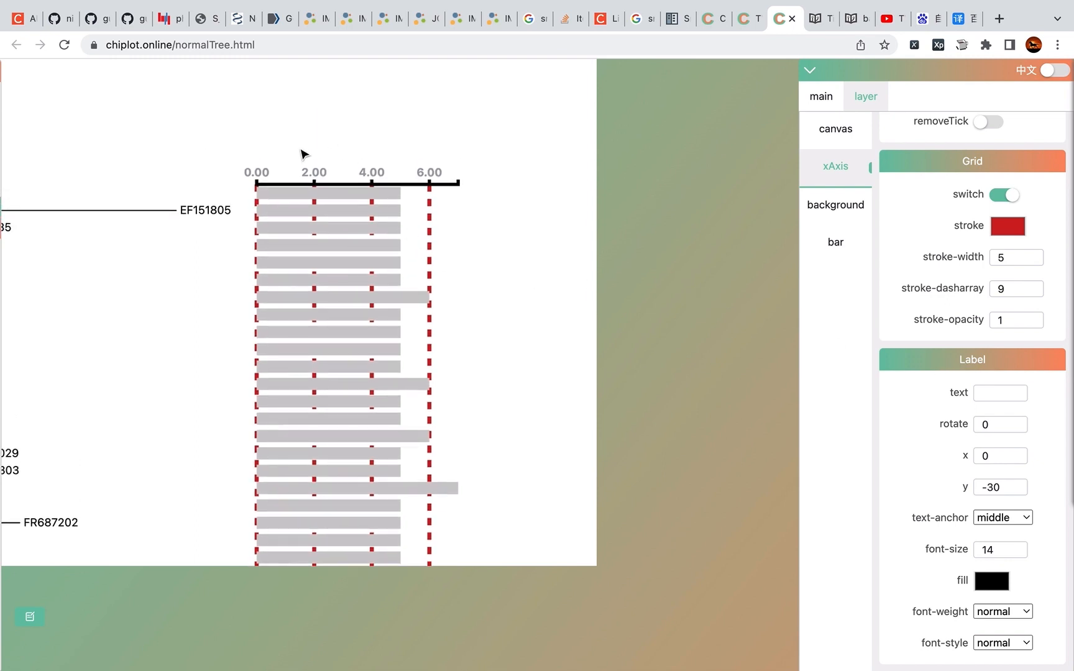
click(984, 400)
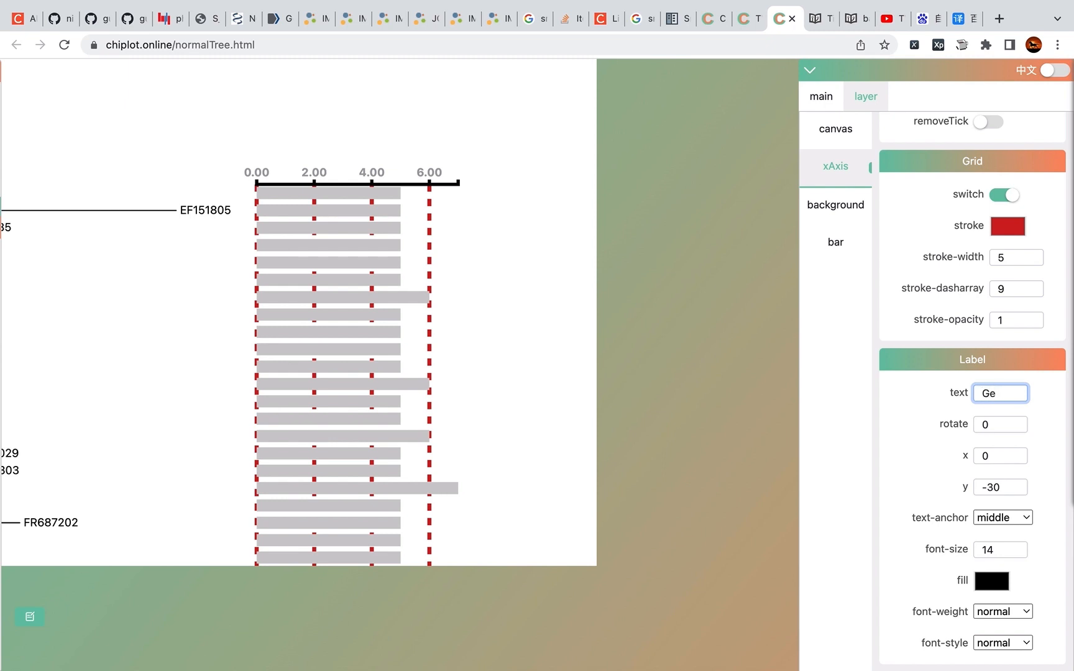
text(Gene count)
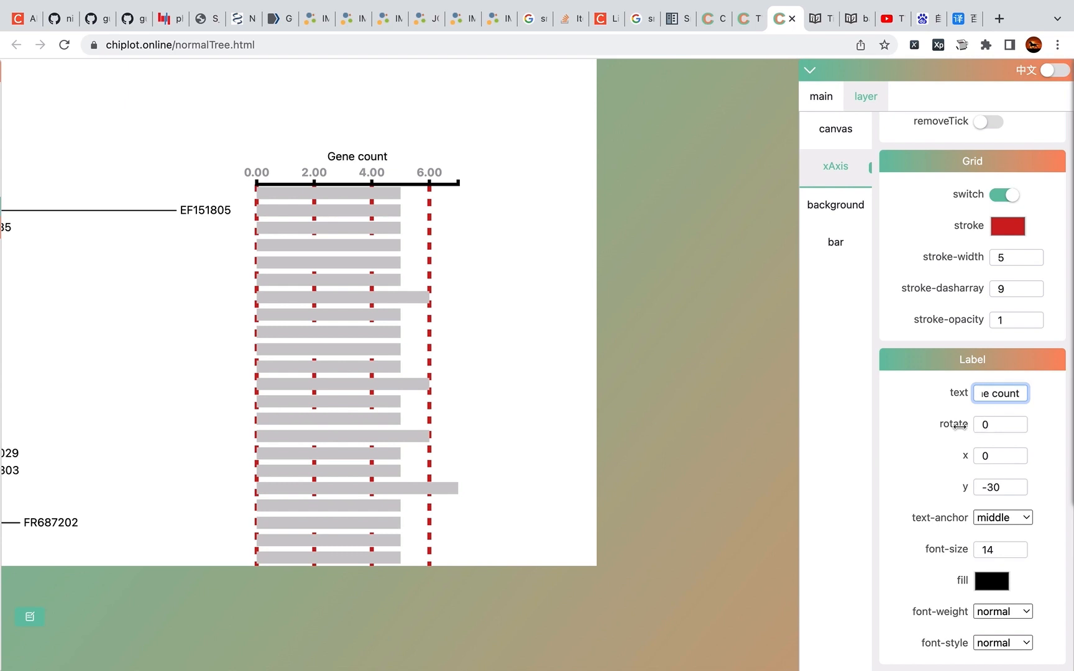
Step: Try rotating the axis label and reset the rotation to 0, and offset the label to x 6 and y -37
drag(954, 425, 909, 428)
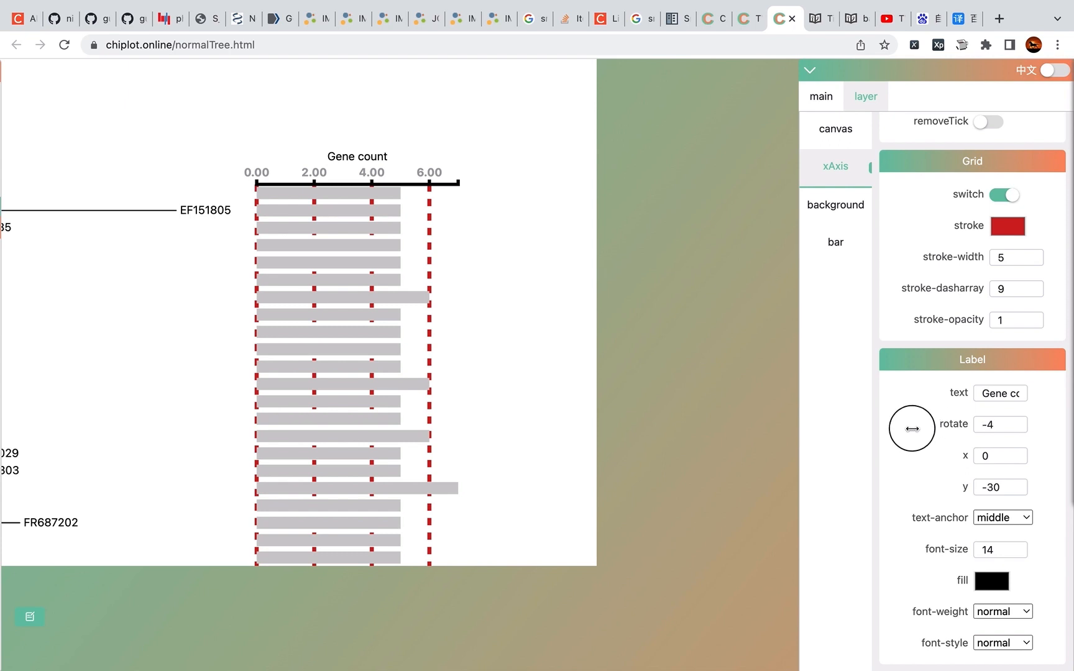
drag(980, 426, 1001, 425)
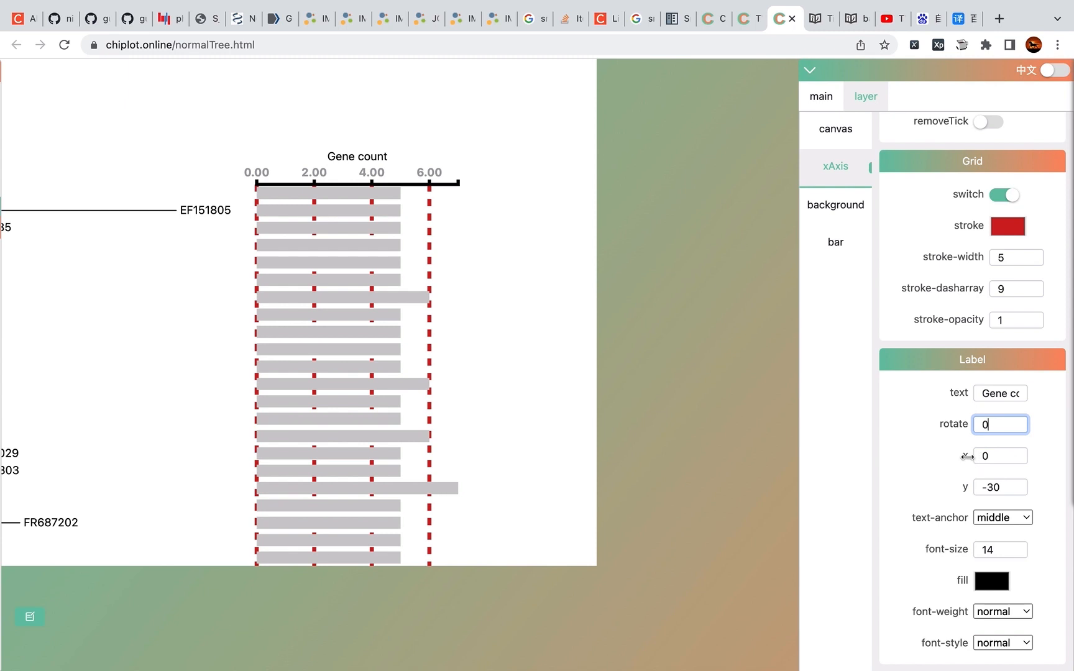
drag(967, 456, 971, 490)
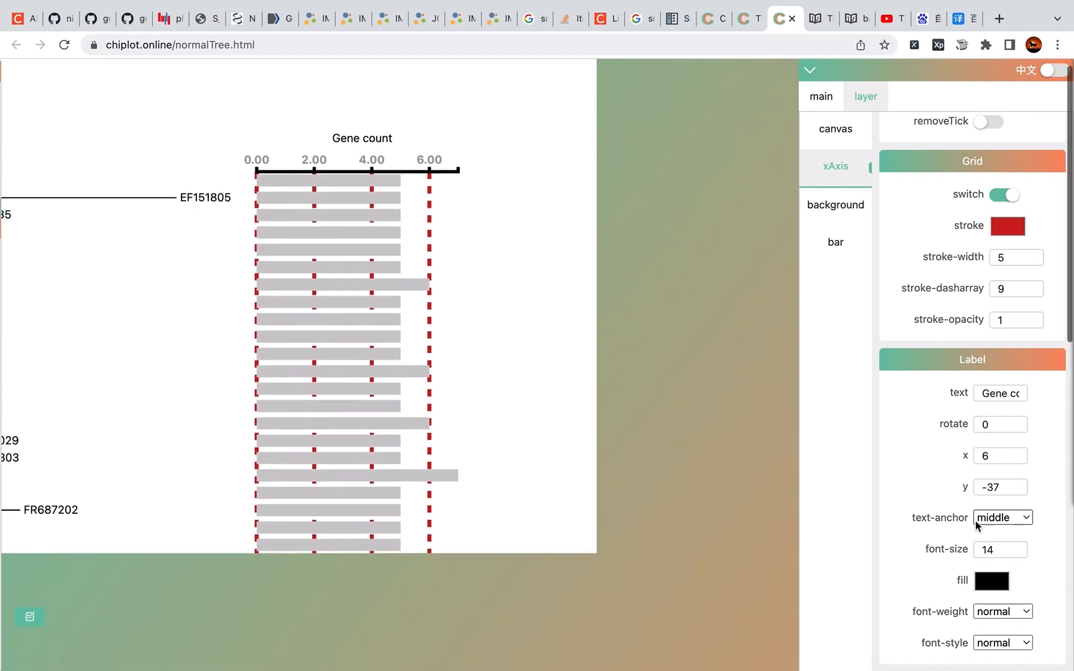
Step: Format the axis label in bold red text with a font size of 28
drag(951, 550, 965, 550)
click(991, 581)
click(990, 412)
click(1017, 475)
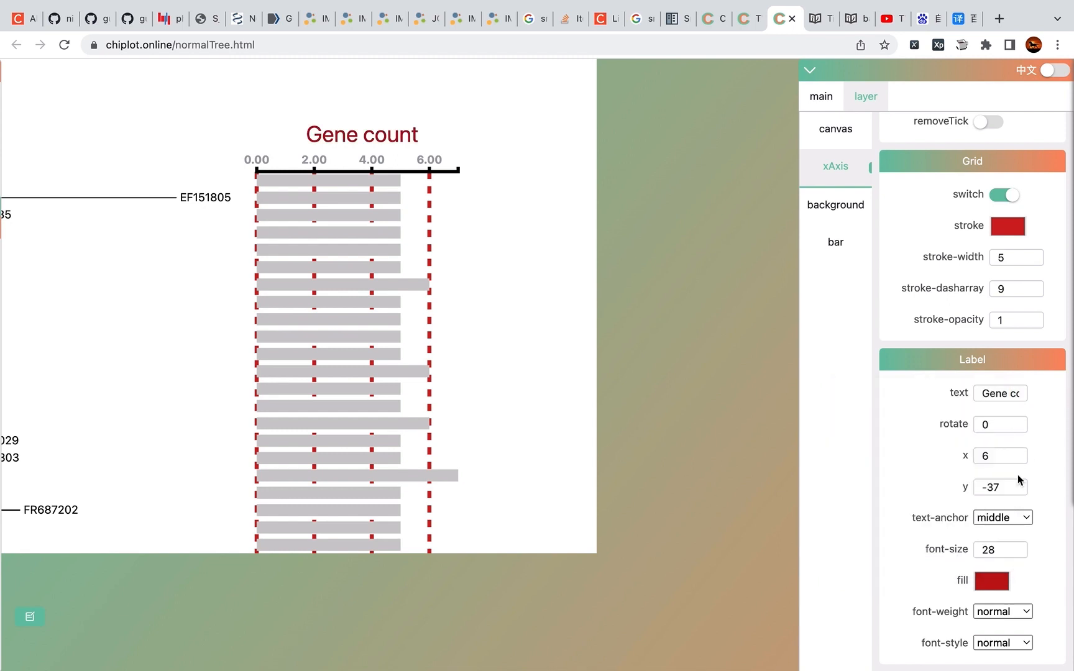
click(994, 611)
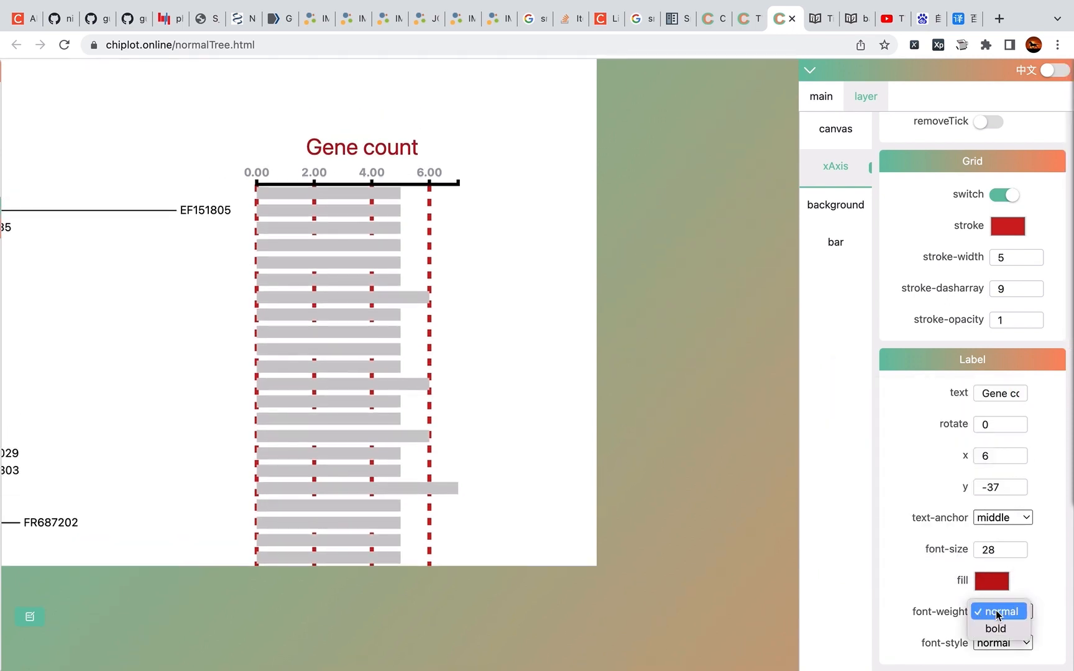
click(994, 633)
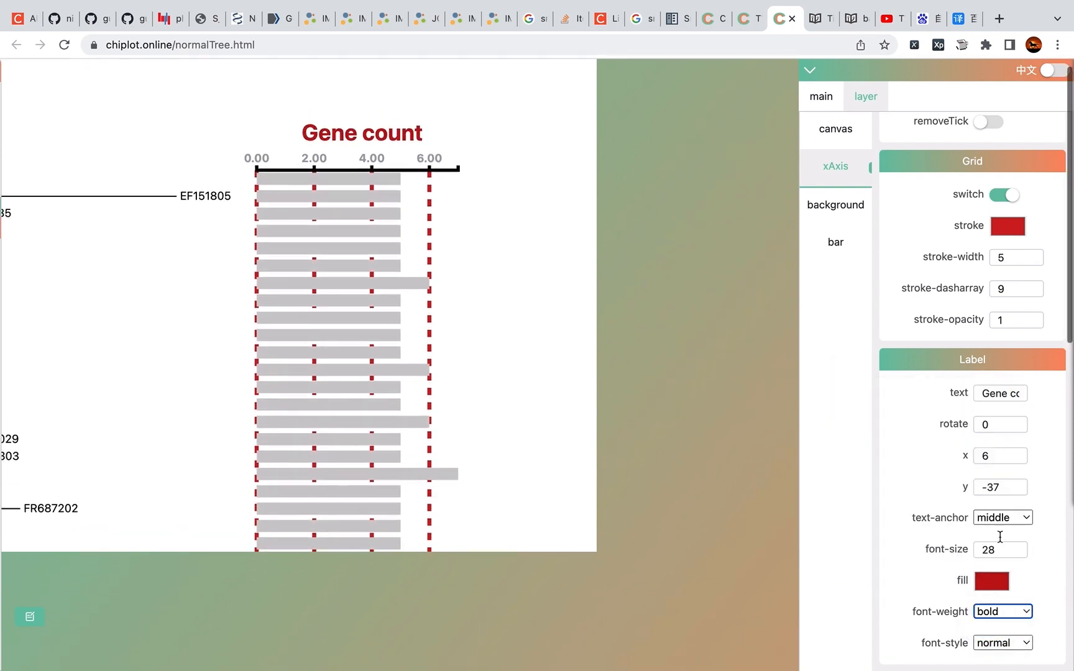
scroll(932, 273, up, 4)
scroll(937, 274, up, 4)
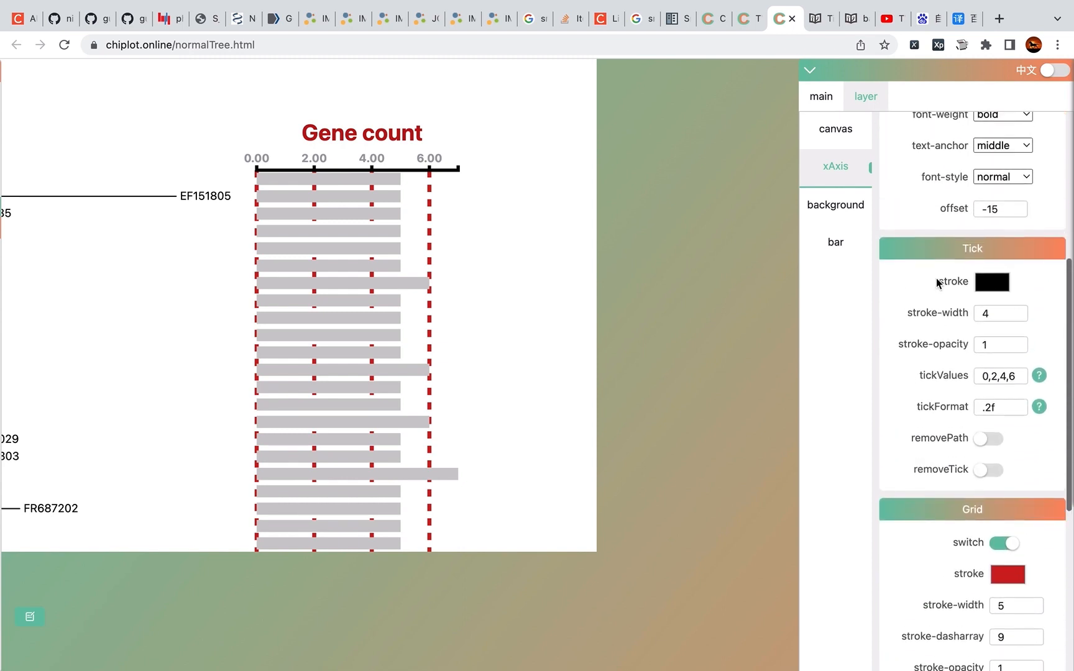
drag(278, 221, 274, 158)
scroll(281, 232, down, 2)
drag(278, 232, 300, 275)
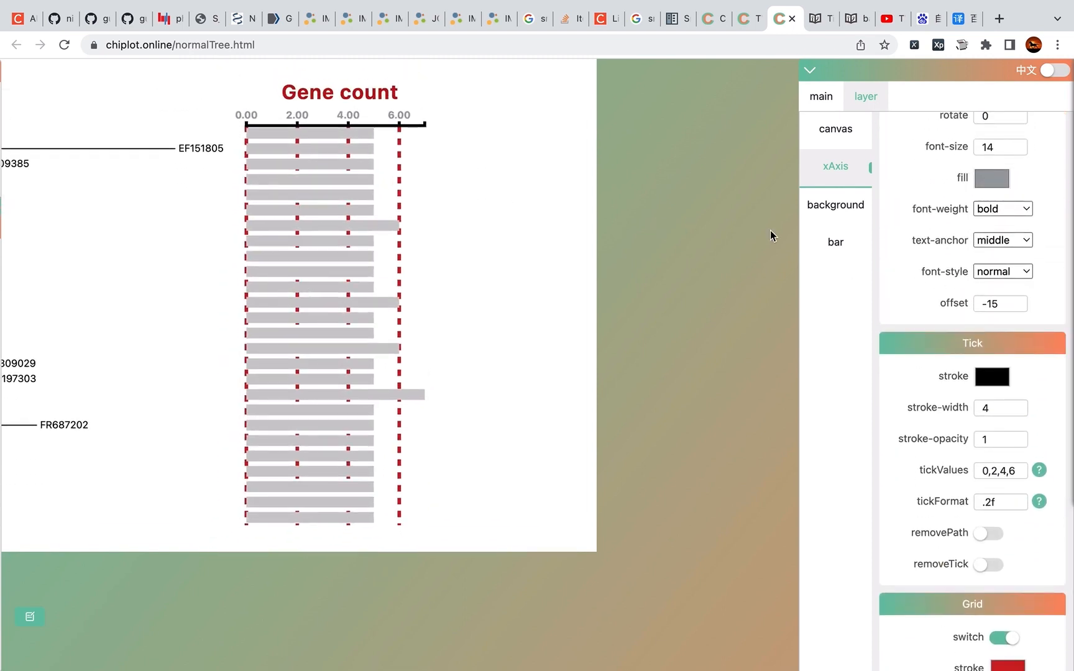
Step: Set the x-axis position type to bottom so the axis sits below the bars
scroll(913, 240, up, 5)
click(995, 189)
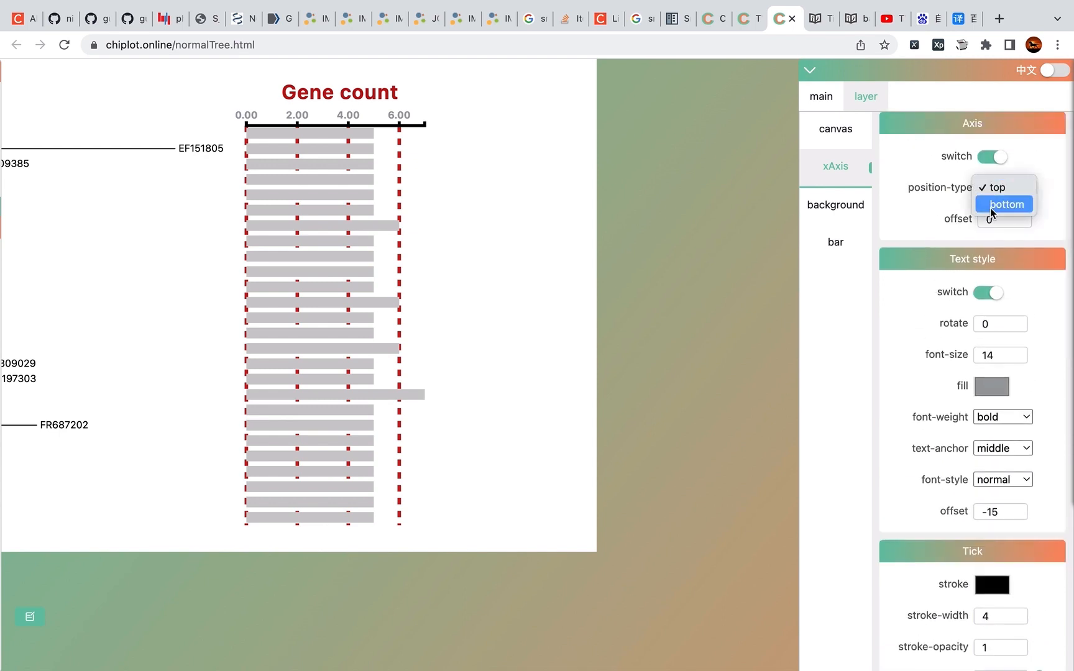
click(994, 205)
Step: Offset the "Gene count" axis label to x 0 and y 50 so it sits below the axis
scroll(942, 304, down, 2)
scroll(941, 304, down, 8)
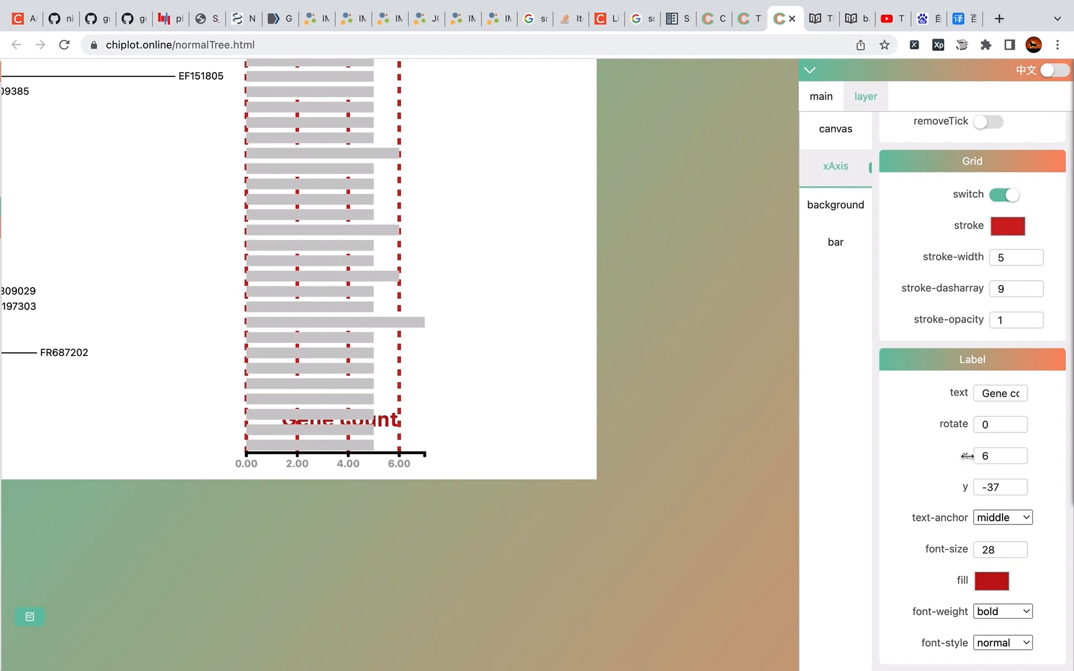
drag(968, 456, 895, 496)
drag(980, 489, 1033, 495)
text(50)
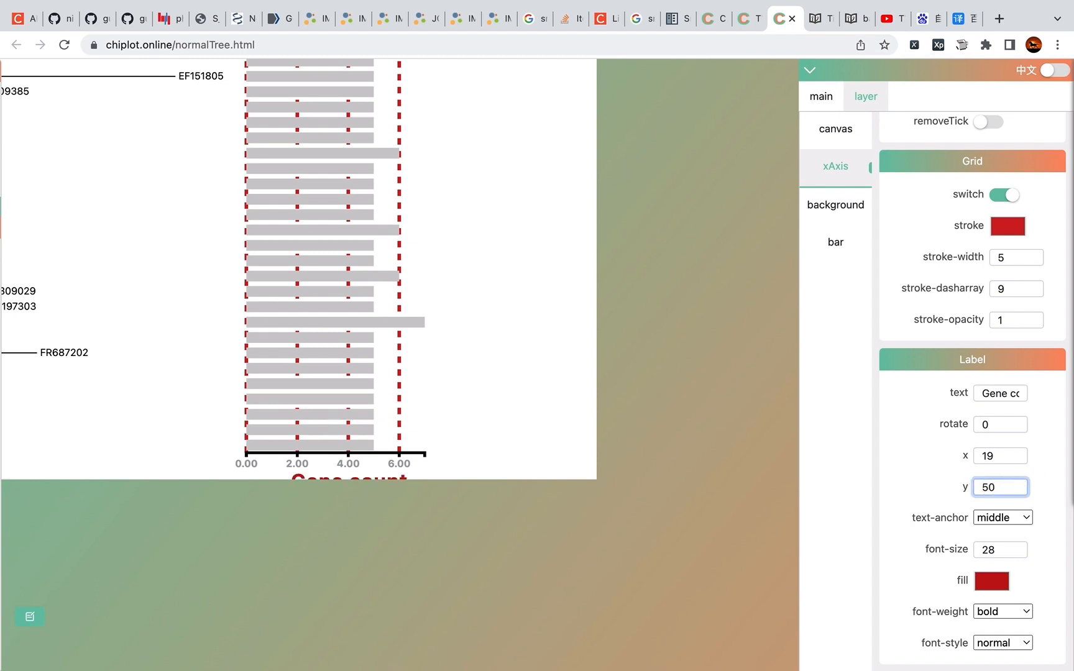
click(383, 316)
scroll(384, 317, down, 2)
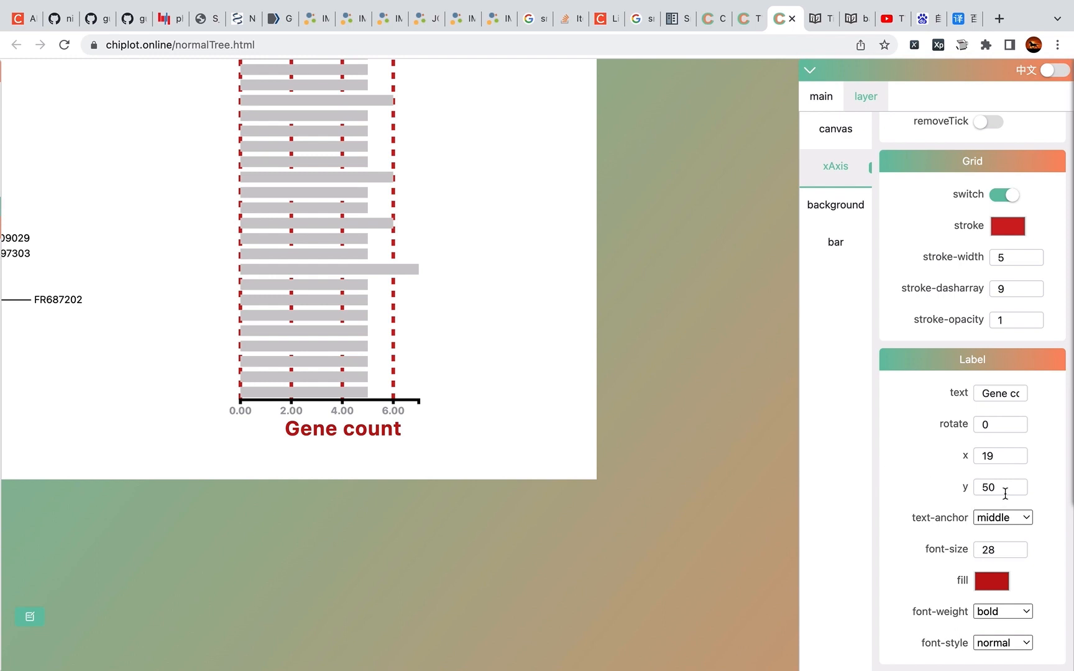
double_click(983, 455)
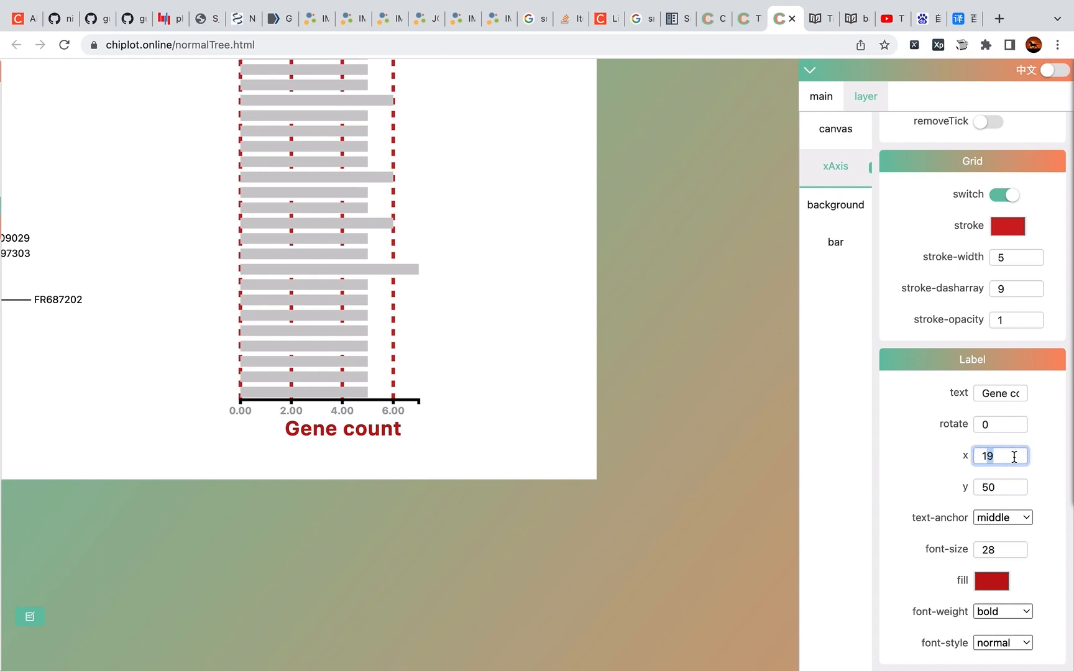
key(BackSpace)
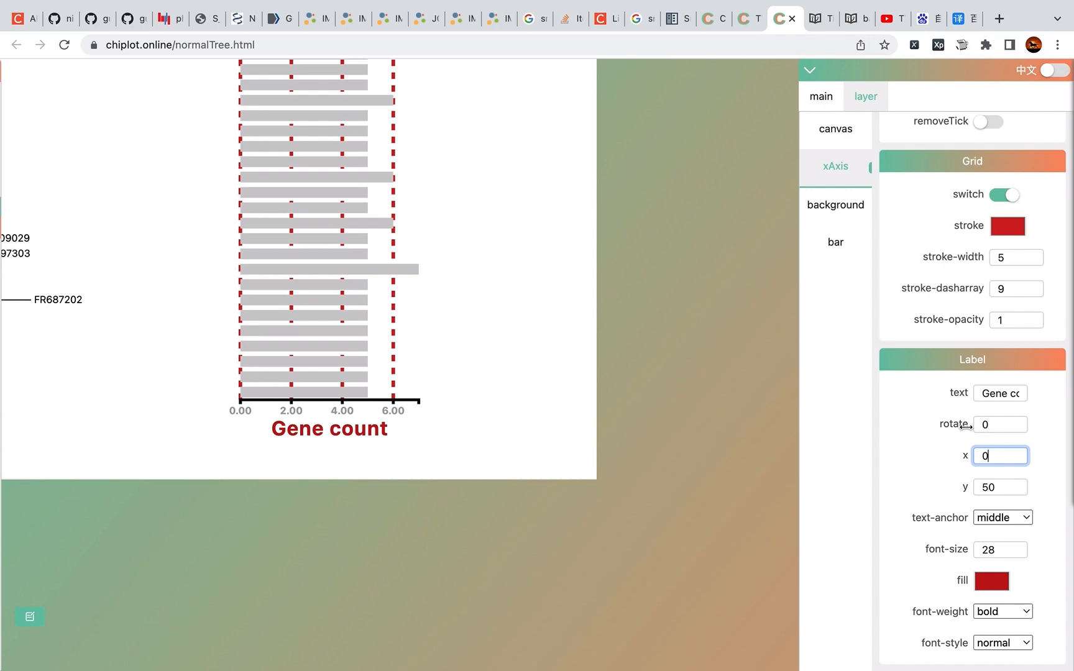
Step: Narrow the tree until the whole bar plot fits within the canvas, and deselect the tree
scroll(964, 427, up, 1)
scroll(373, 294, down, 1)
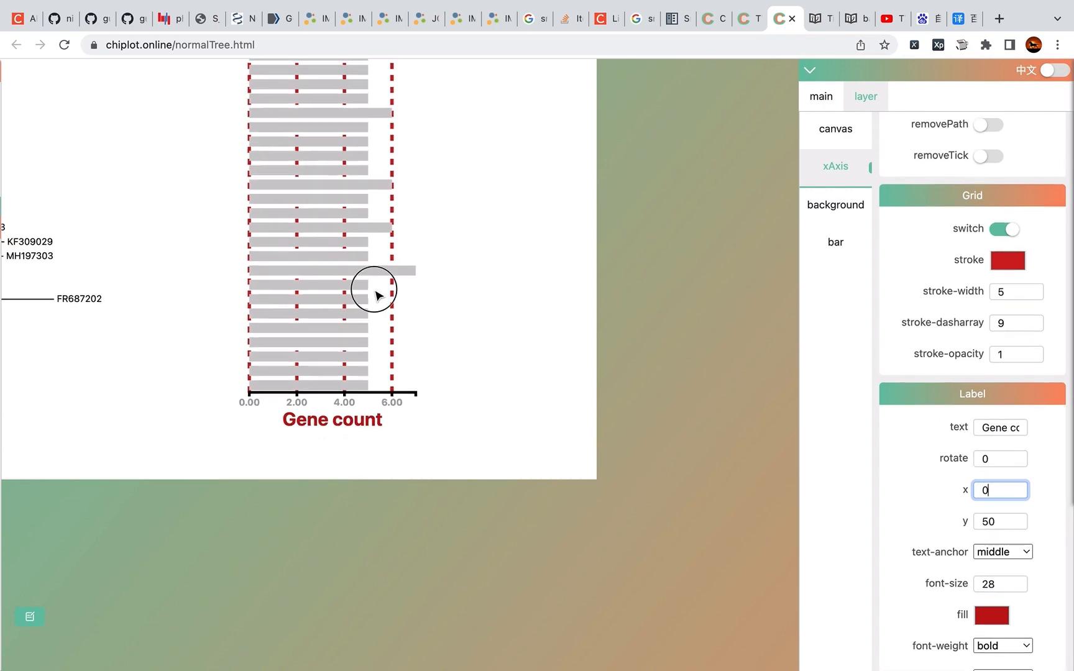
drag(371, 292, 487, 328)
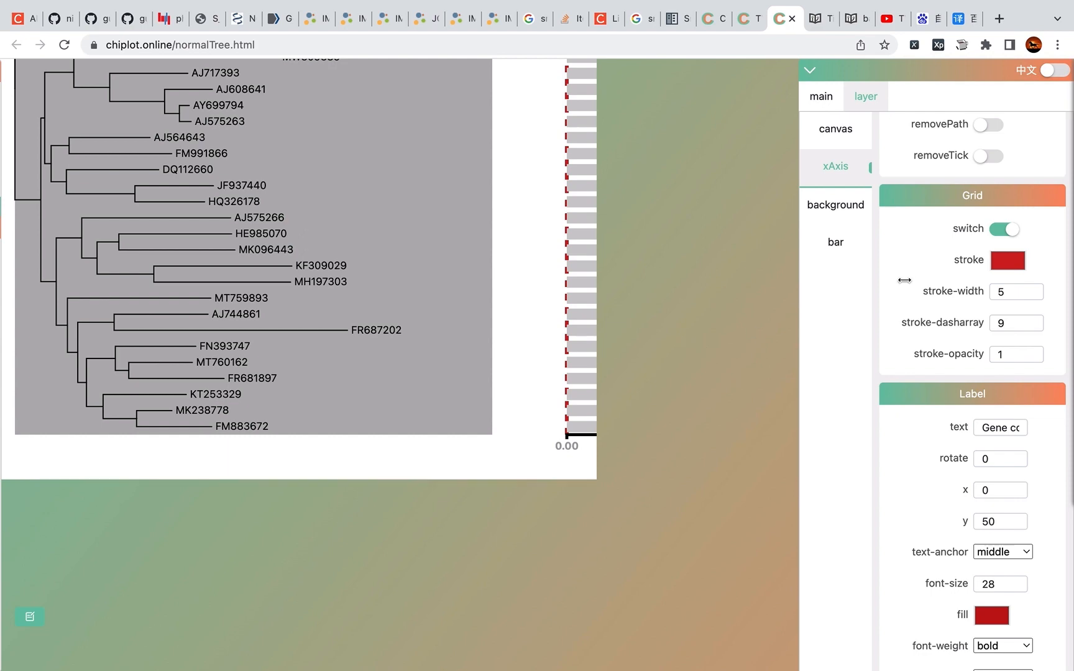
scroll(904, 280, up, 6)
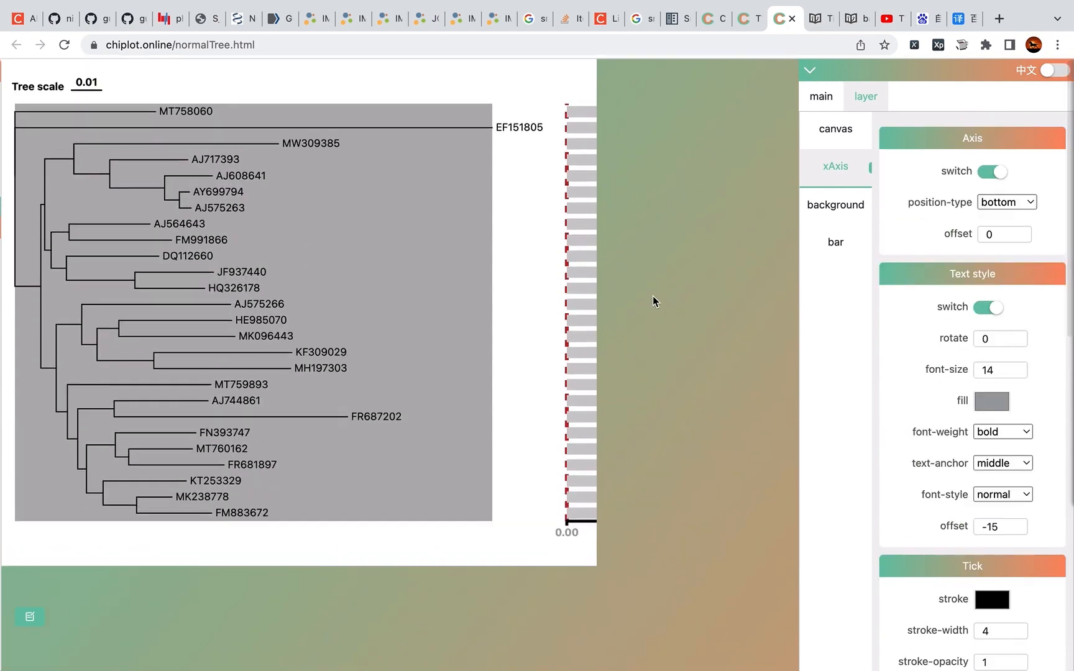
click(475, 271)
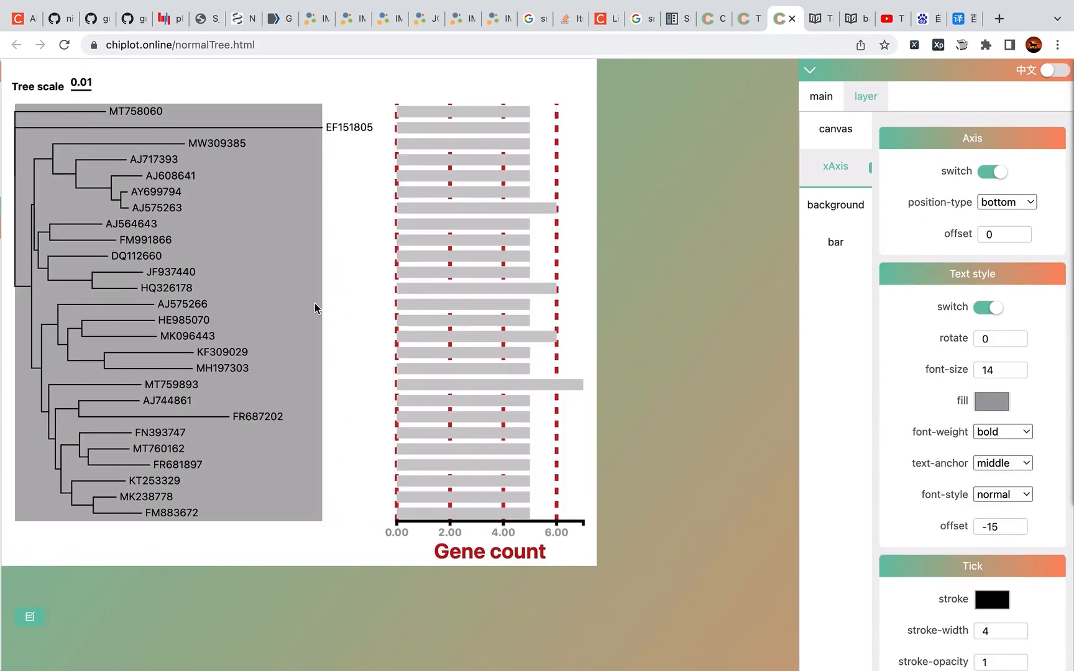
click(314, 300)
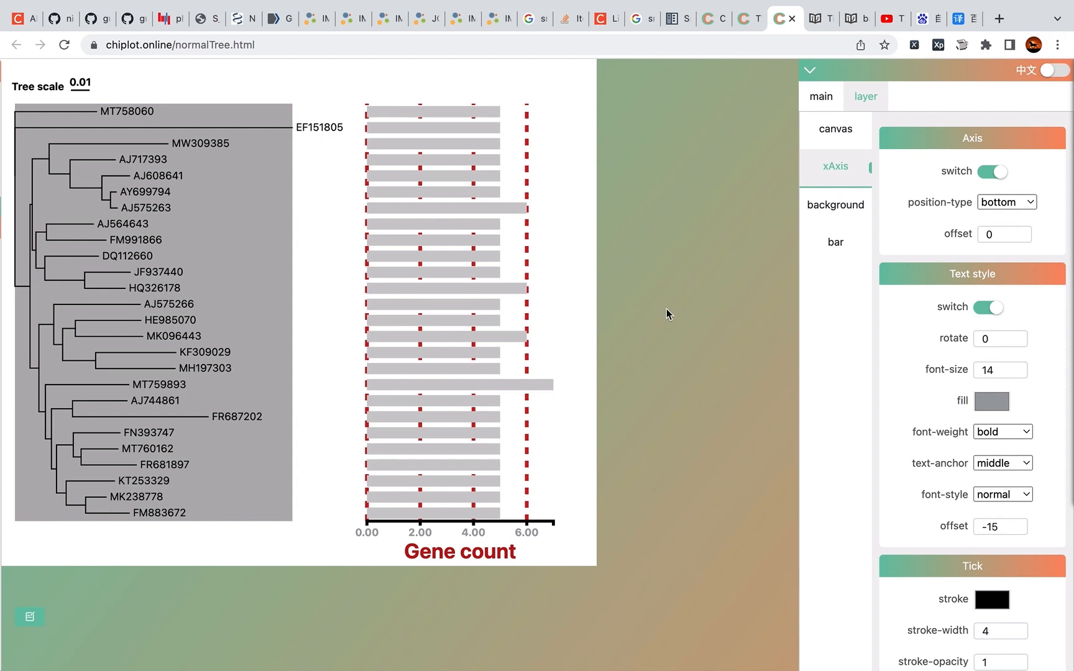
click(237, 309)
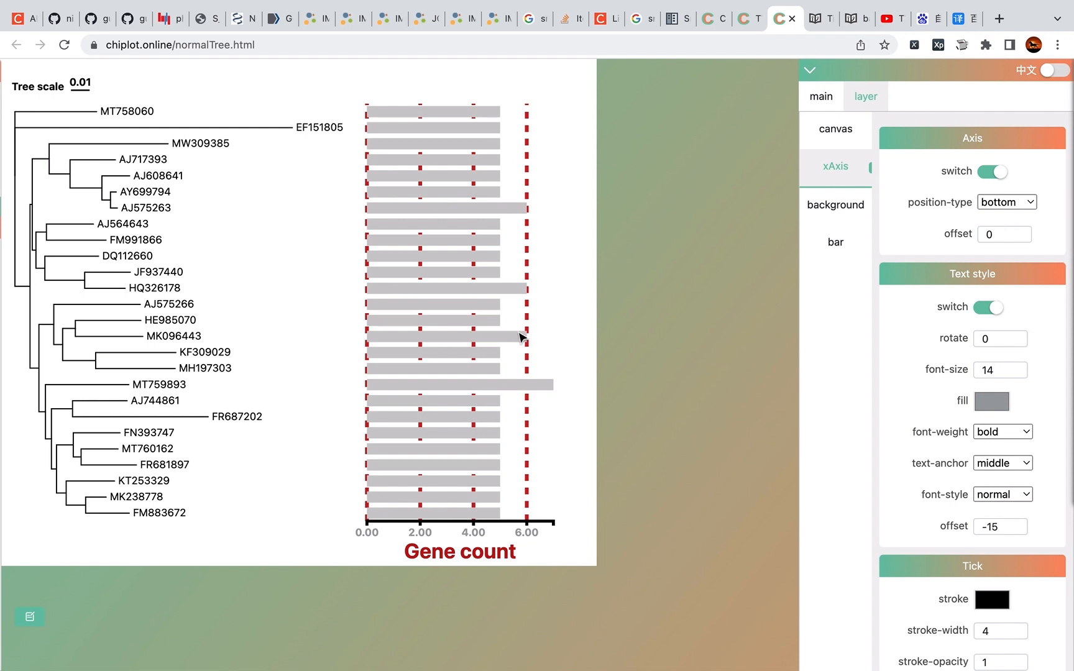
Step: Turn on the bar layer's background and enlarge the canvas in width and height
click(845, 210)
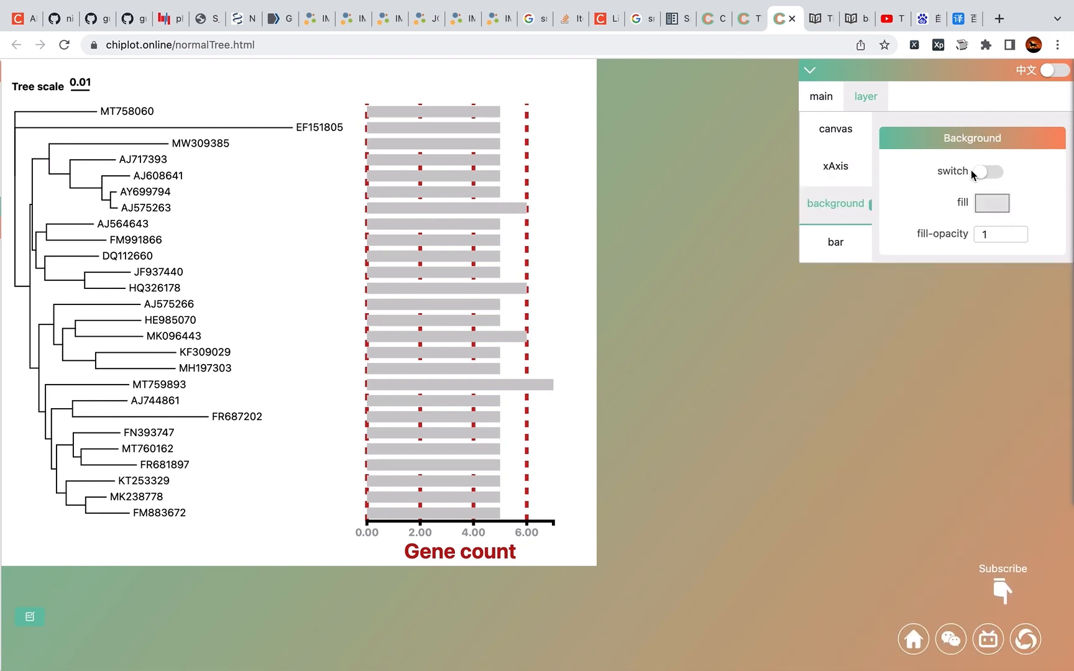
click(986, 173)
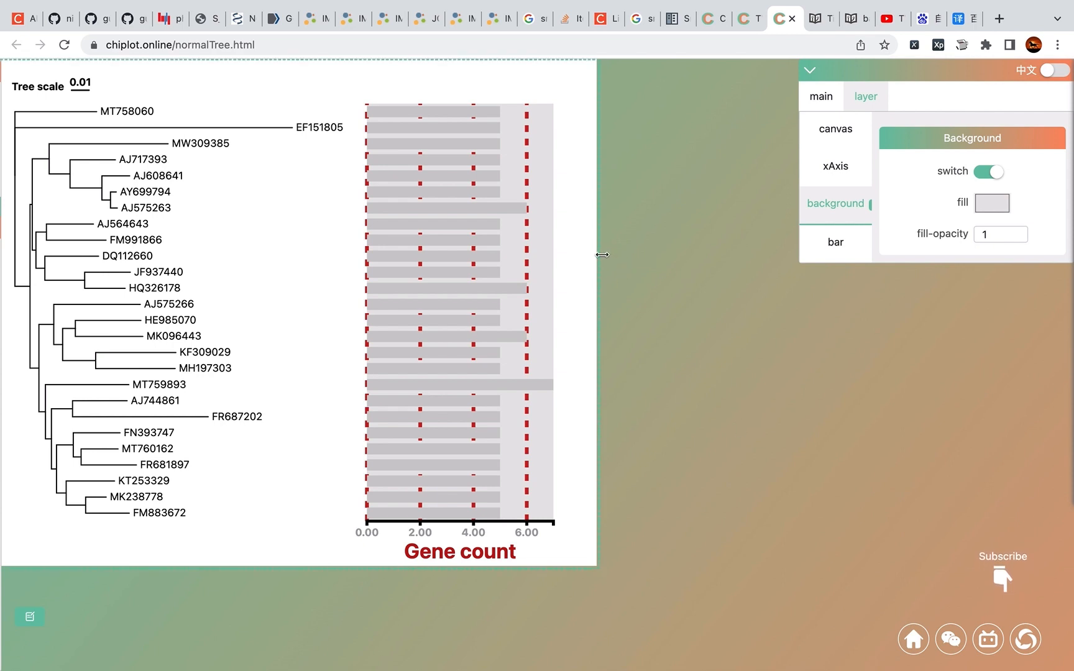
drag(601, 255, 730, 249)
drag(637, 572, 644, 641)
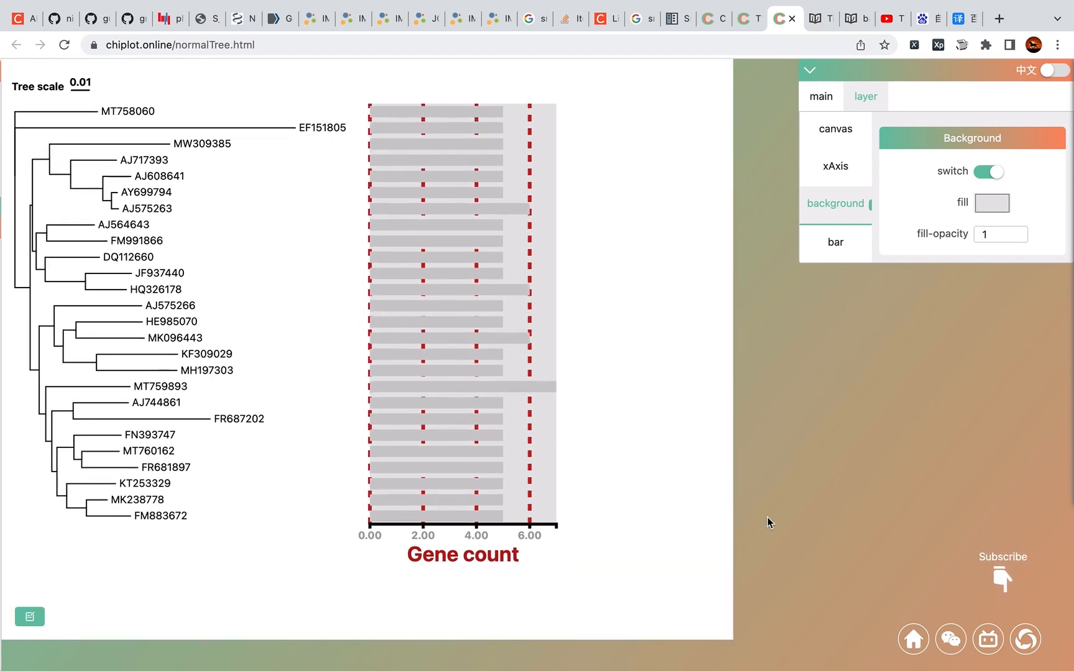
Step: Try a dark red background fill, change it to a lighter red, and switch the background off
click(992, 203)
click(995, 274)
click(1041, 218)
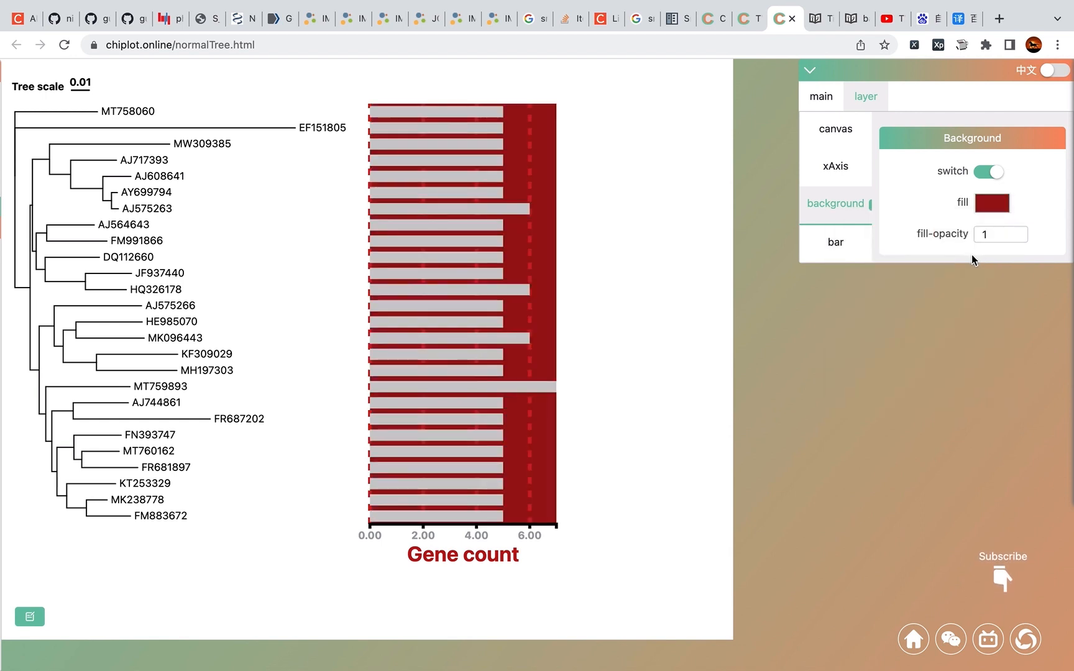
click(992, 208)
click(926, 214)
click(1038, 177)
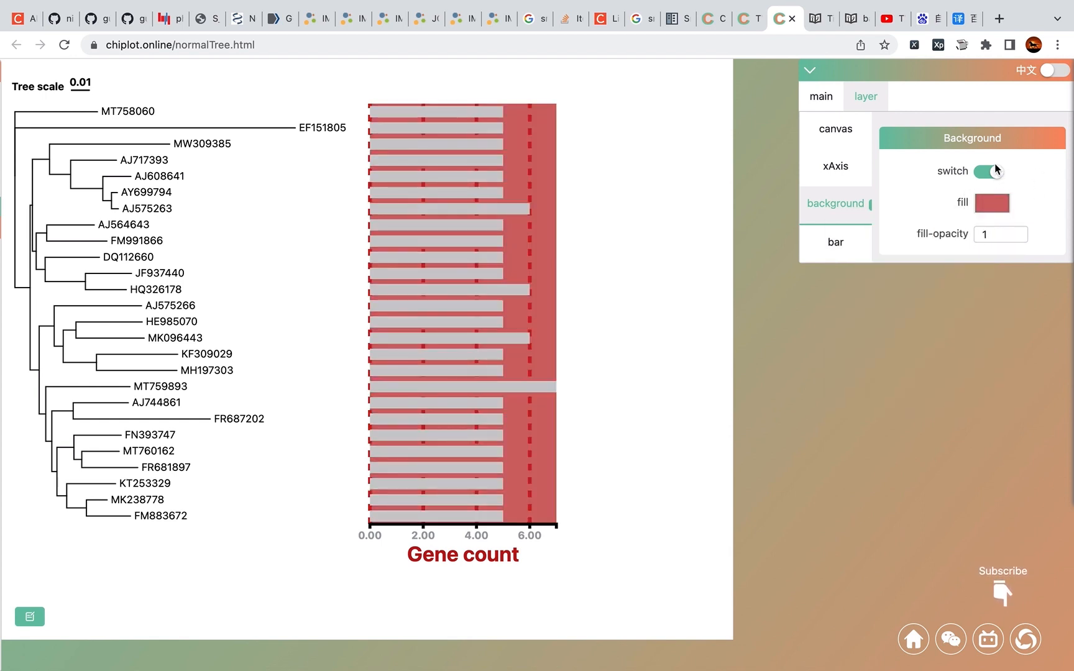
click(993, 171)
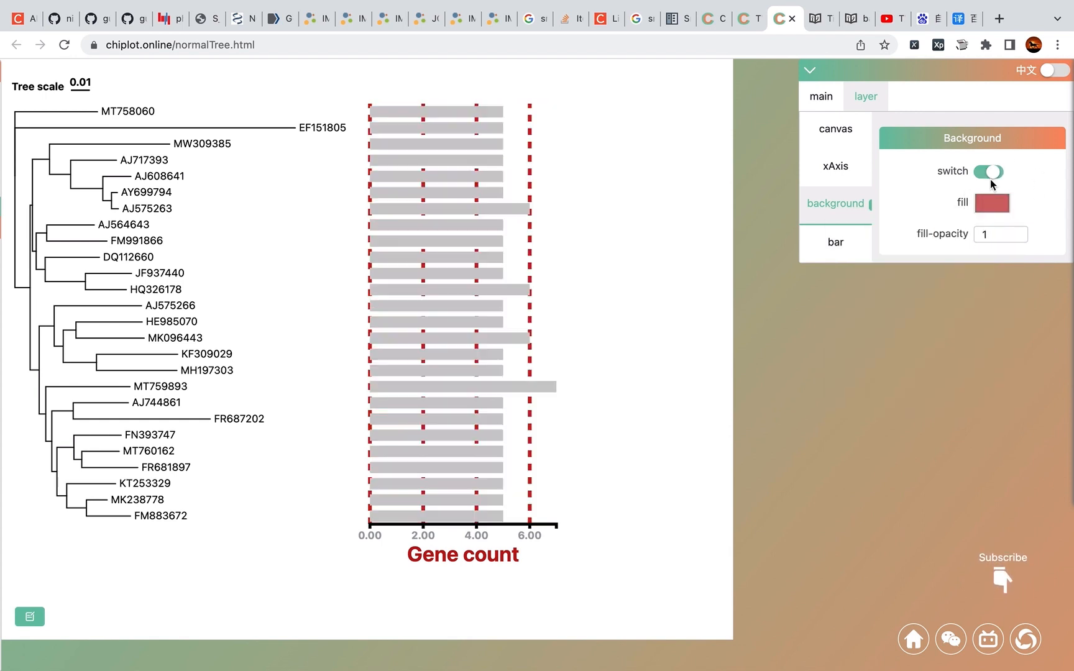
Step: Try bar paddings of 0, 1 and 0.9, and reset the padding to 0.3
click(835, 244)
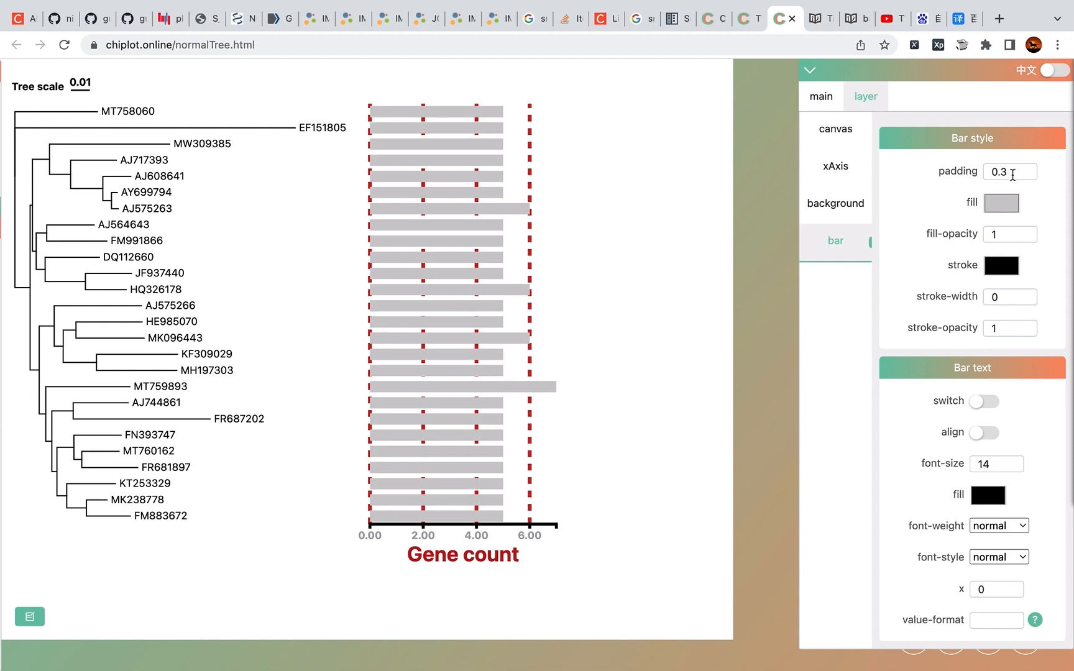
drag(1013, 175, 971, 173)
text(0)
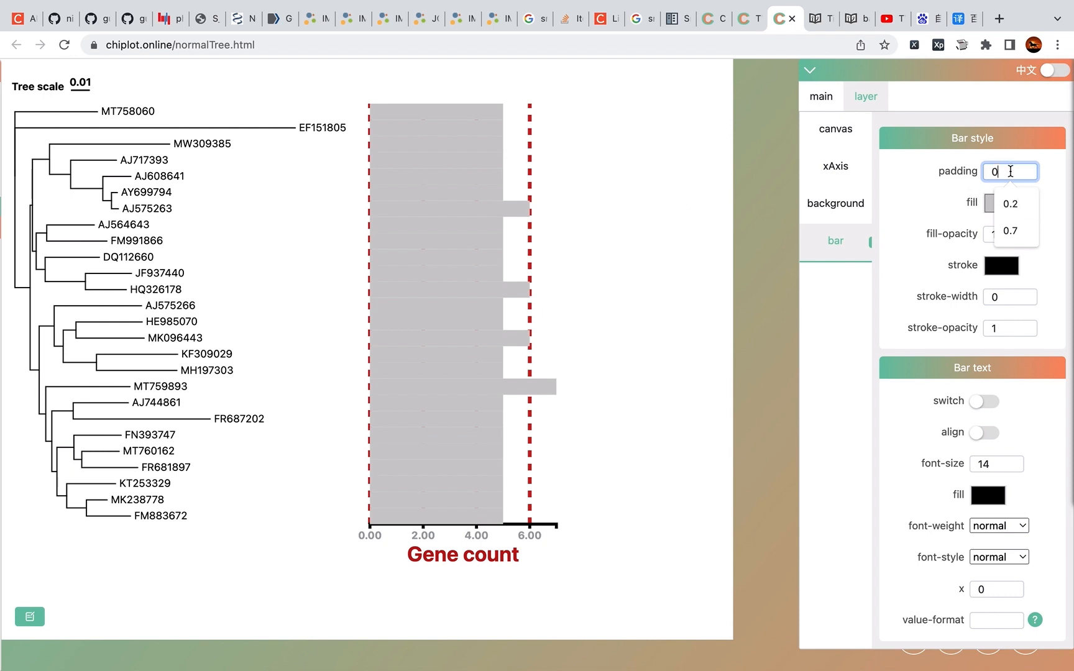
key(BackSpace)
text(1)
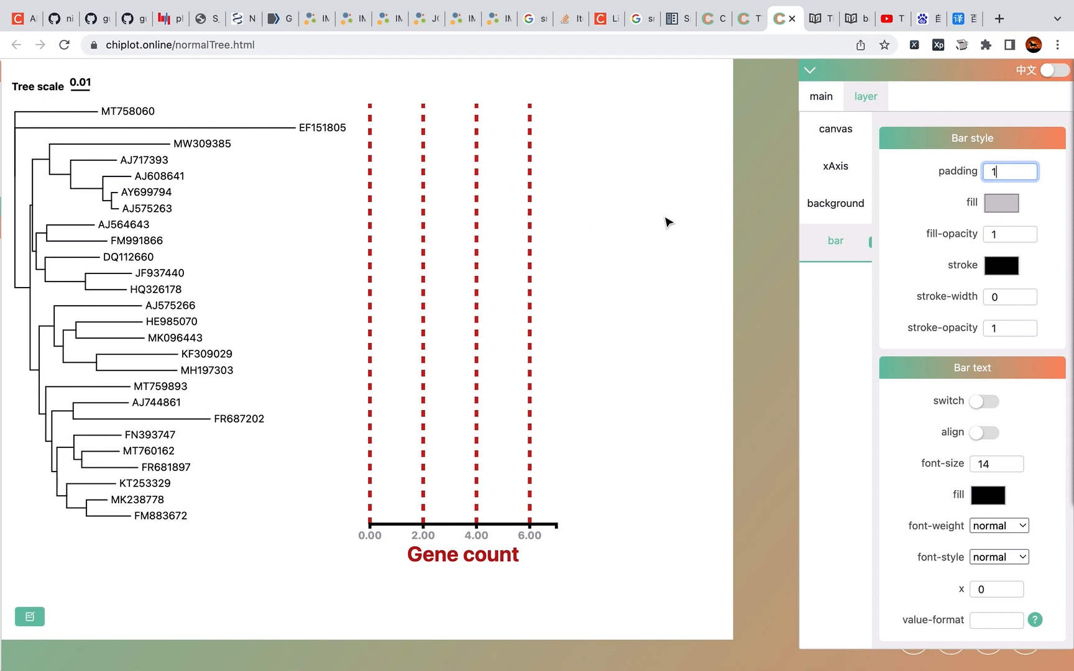
key(BackSpace)
text(0.)
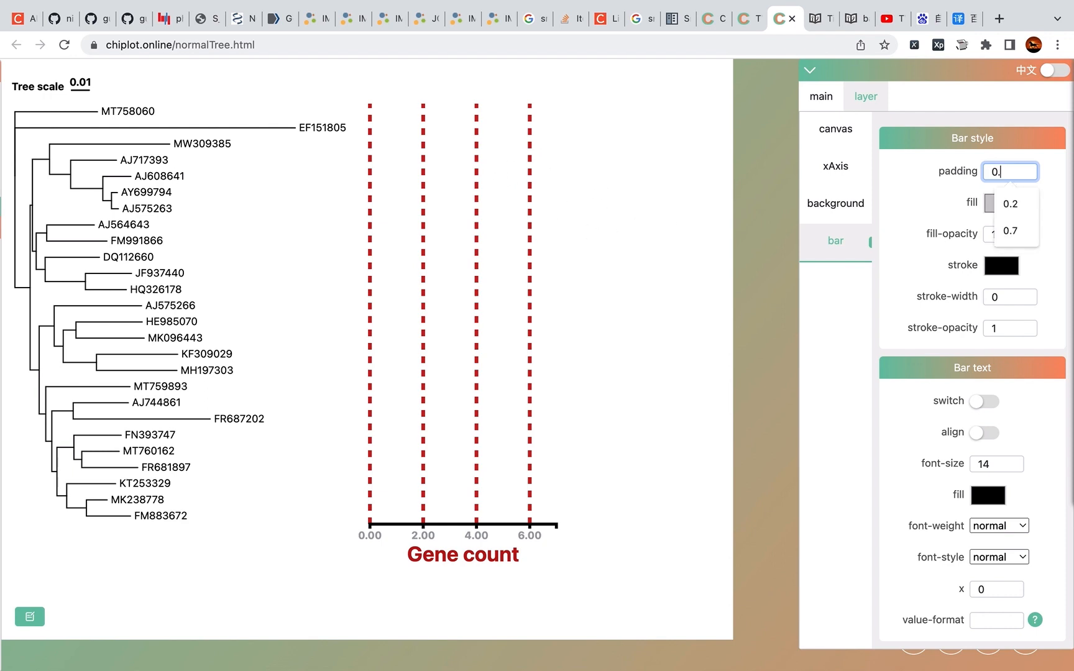
text(9)
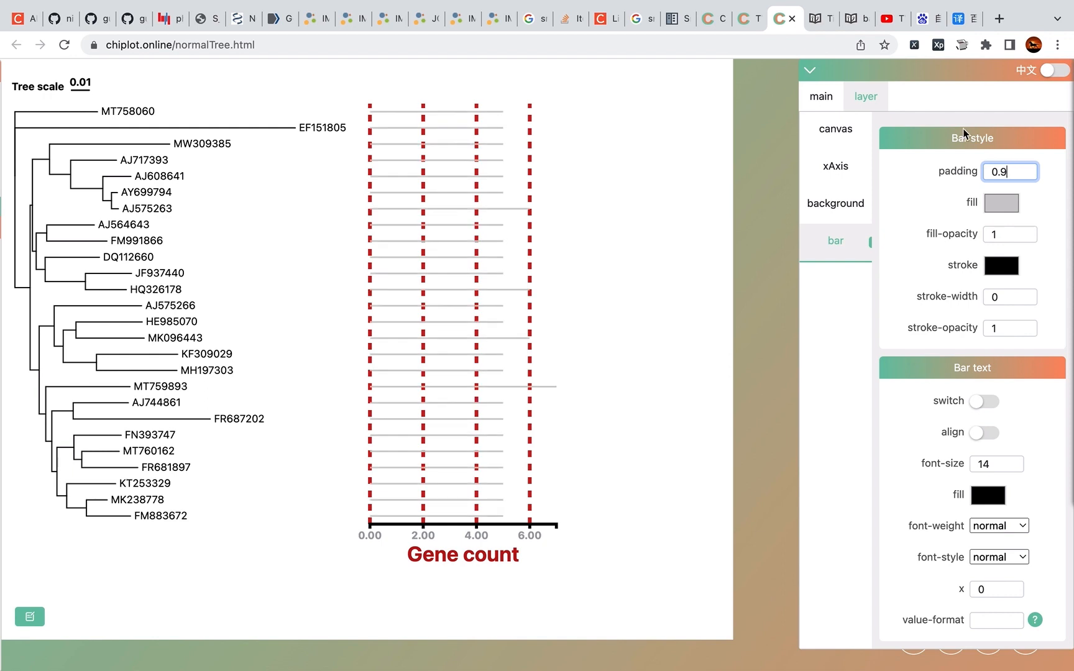
key(BackSpace)
text(3)
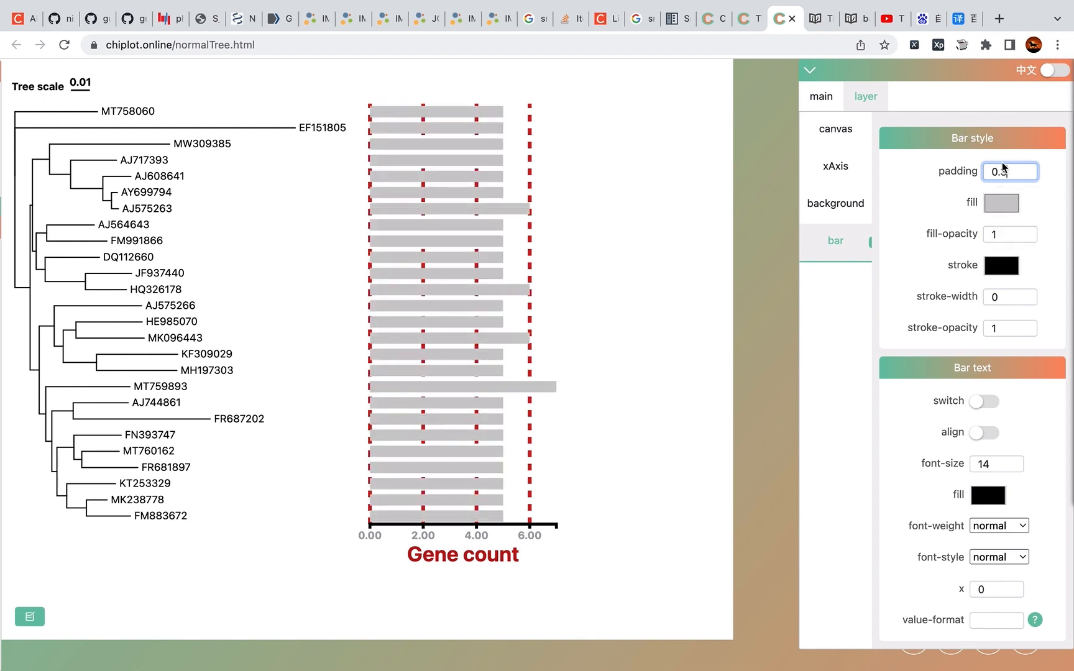
Step: Fill the bars with red, RGB 205, 14, 14
click(1004, 206)
click(1006, 235)
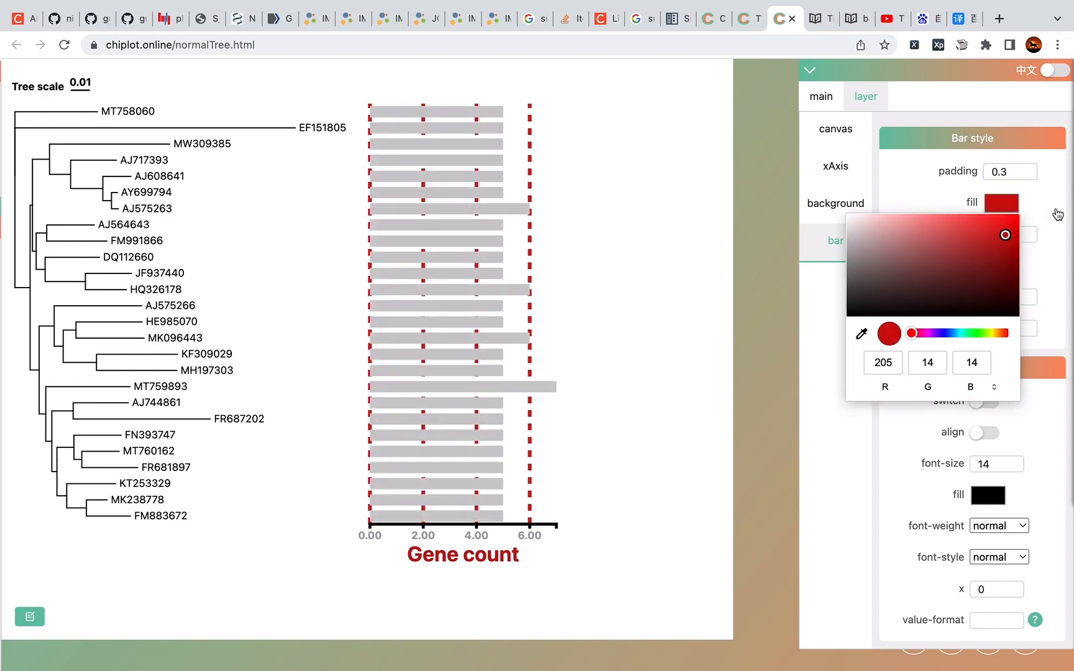
click(1056, 215)
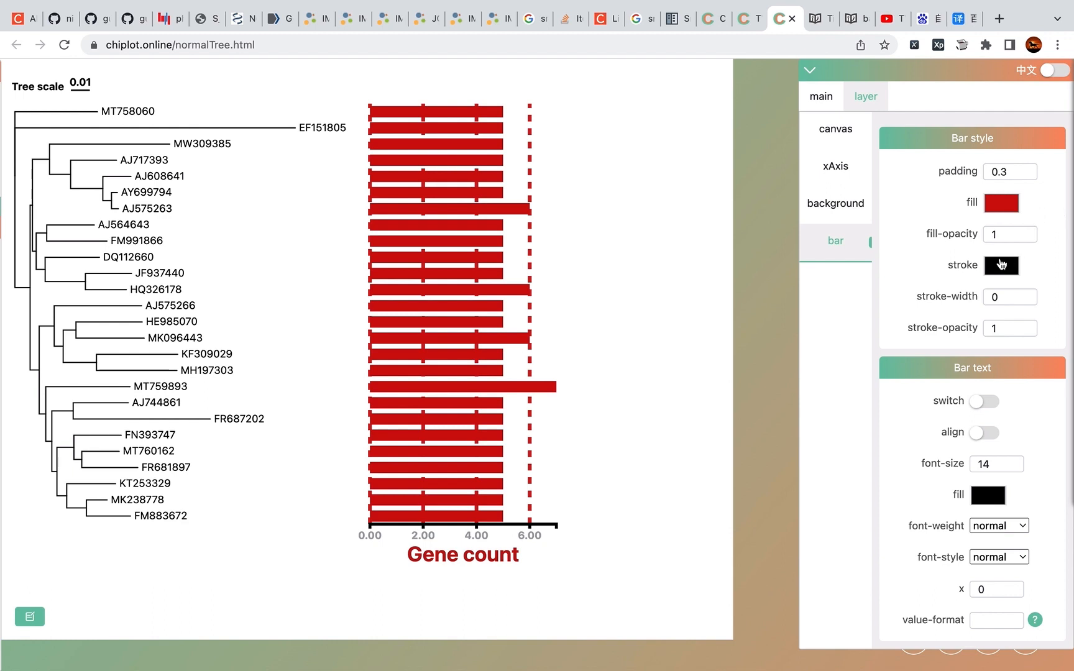
Step: Try a lower fill opacity for the bars and reset it to 1
mouse_move(963, 241)
mouse_down()
mouse_move(929, 239)
mouse_move(966, 239)
mouse_up()
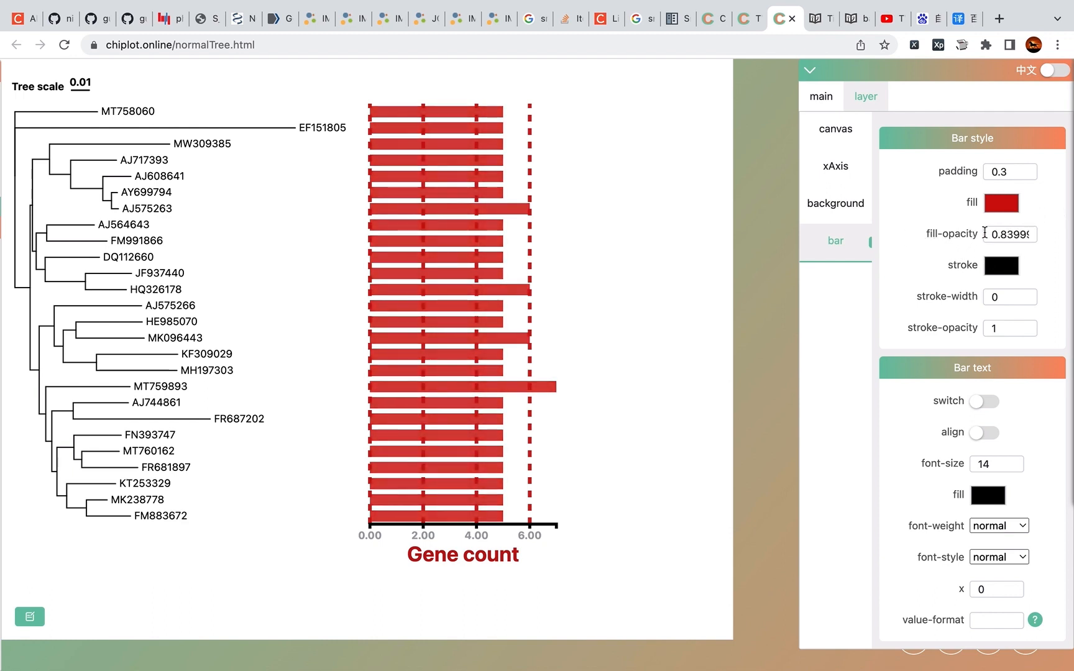
click(1023, 234)
double_click(1023, 234)
text(1)
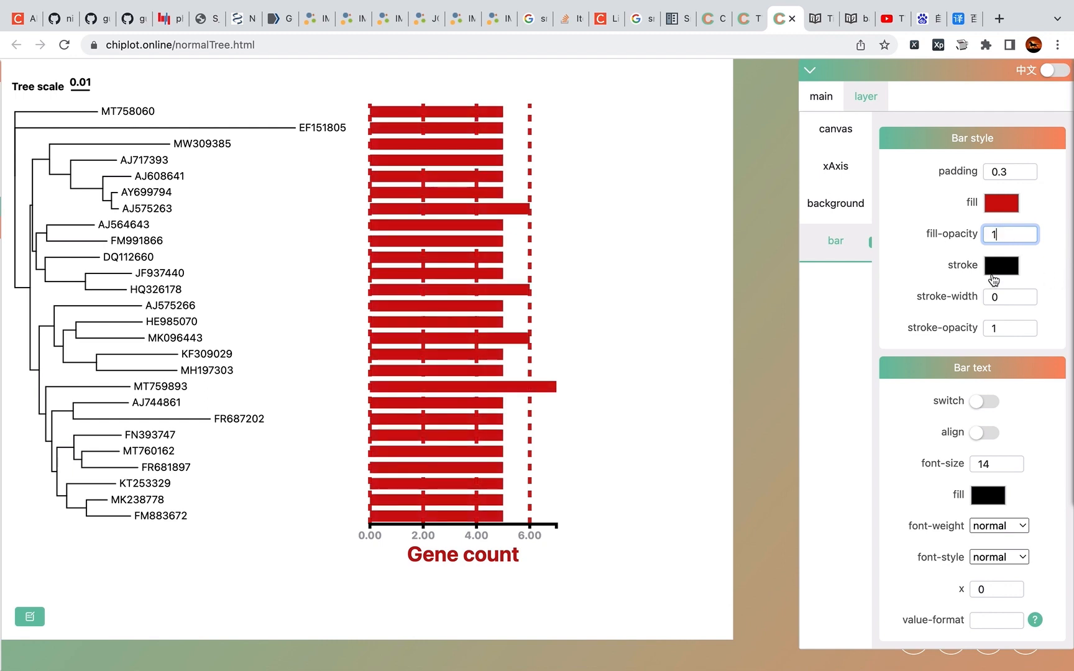
click(1034, 266)
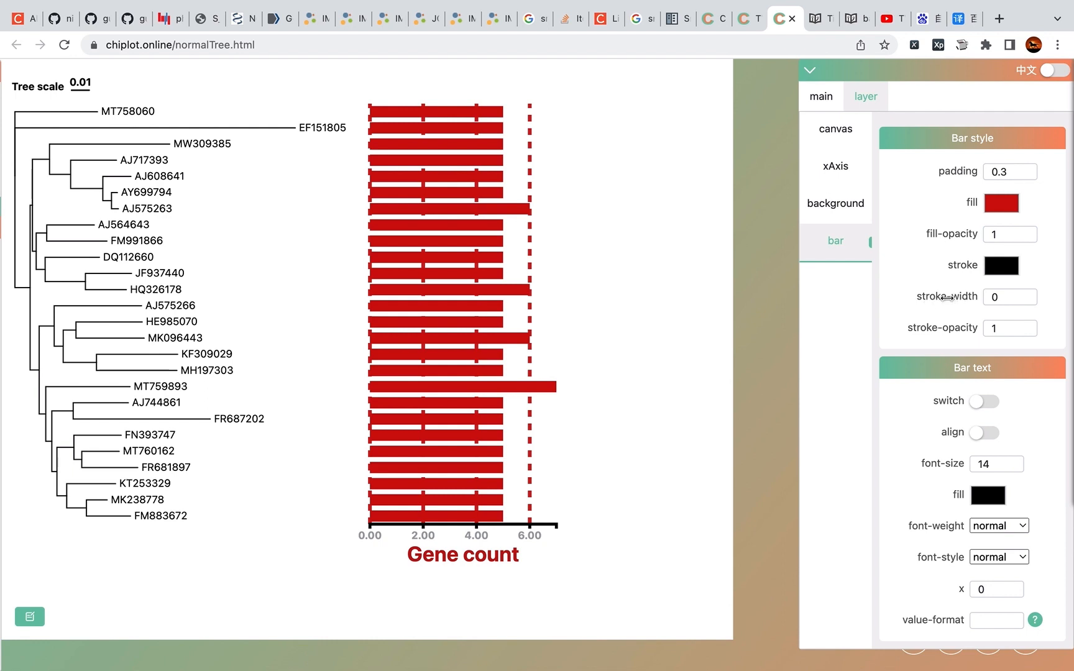
Step: Outline the bars with a stroke width of 3, trying a red stroke before choosing bright green
drag(947, 298, 950, 298)
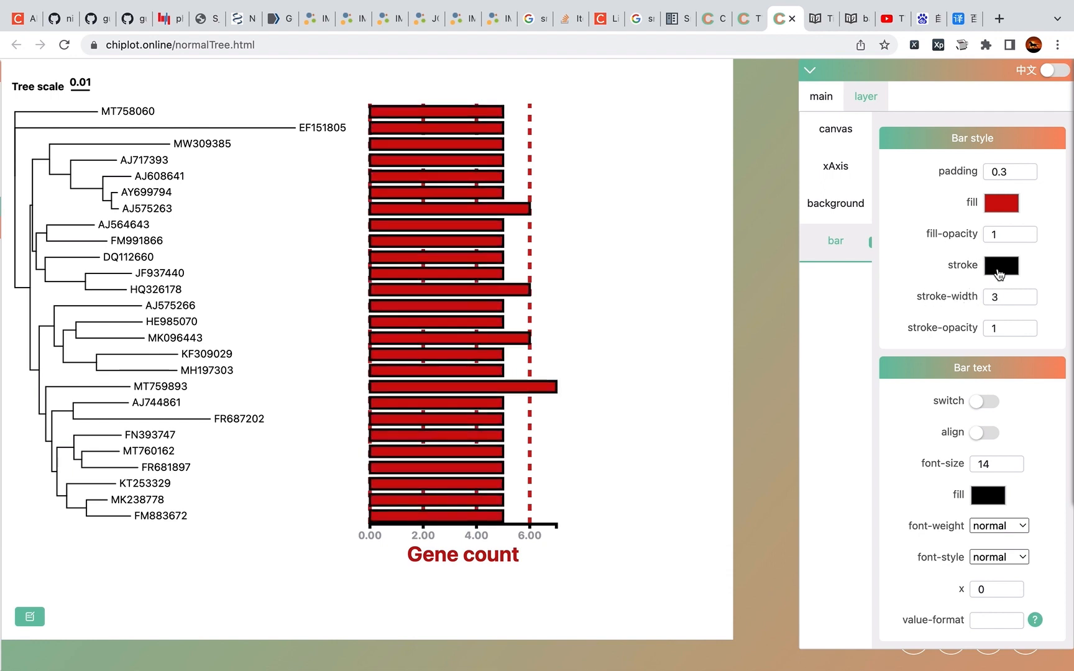
click(999, 268)
click(1002, 286)
click(1053, 280)
click(1003, 267)
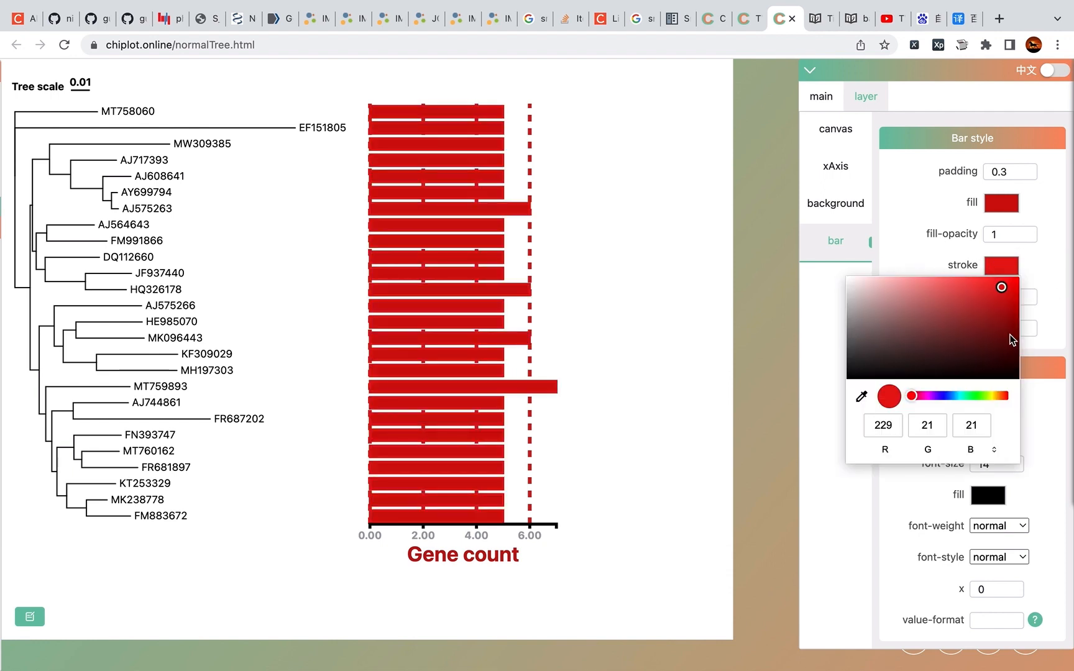
click(971, 396)
click(1058, 257)
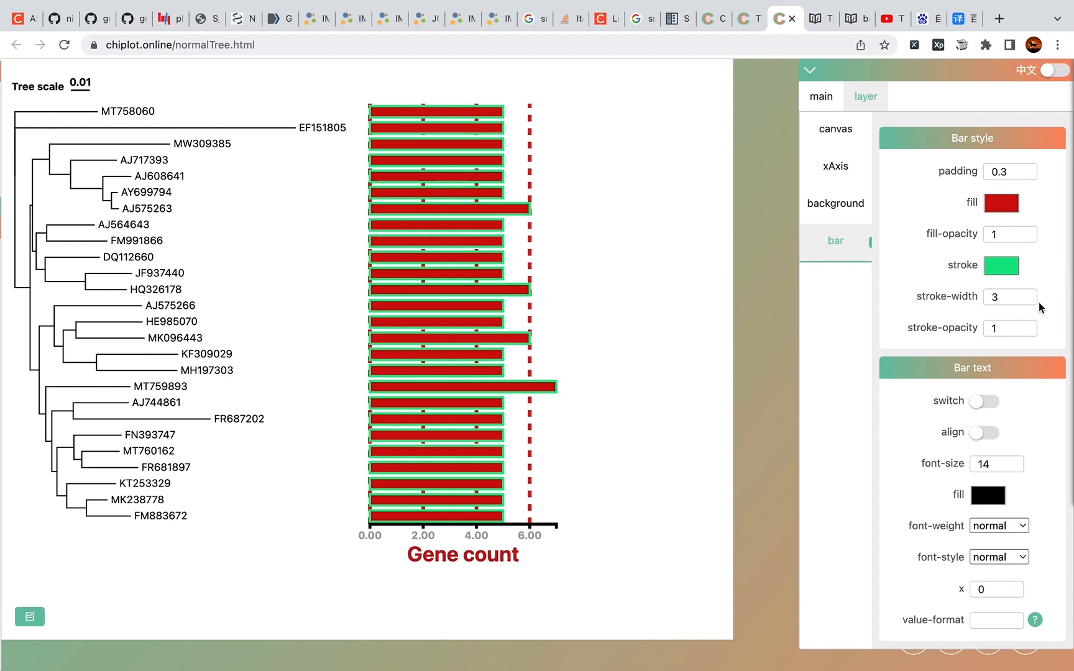
Step: Turn on the bar text to show each bar's value, and switch on its alignment
scroll(1002, 376, down, 3)
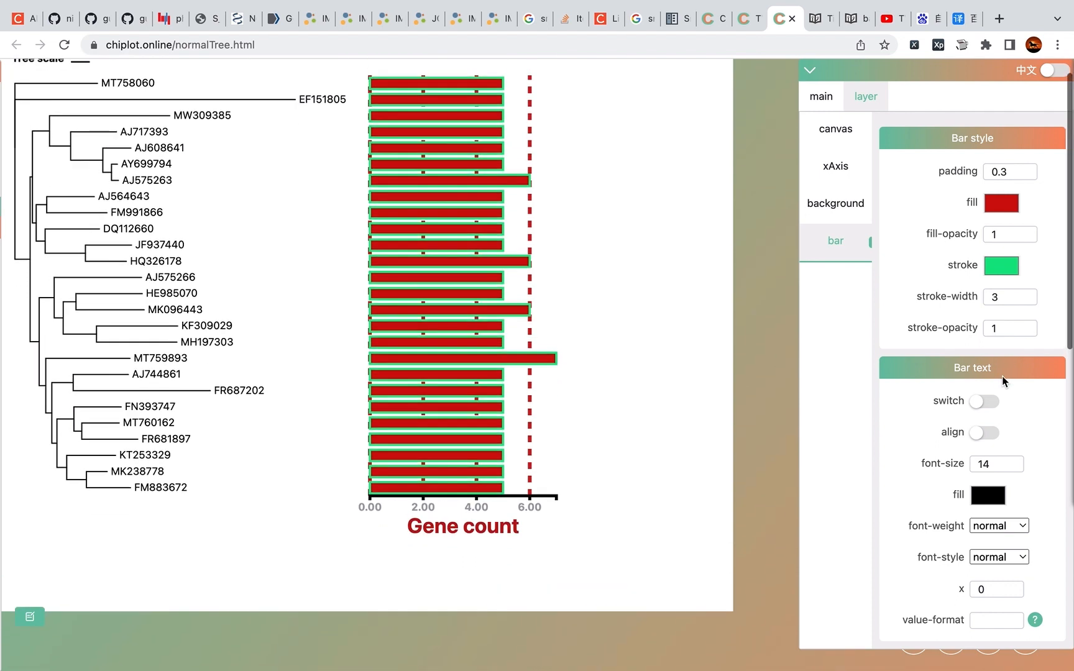
click(988, 407)
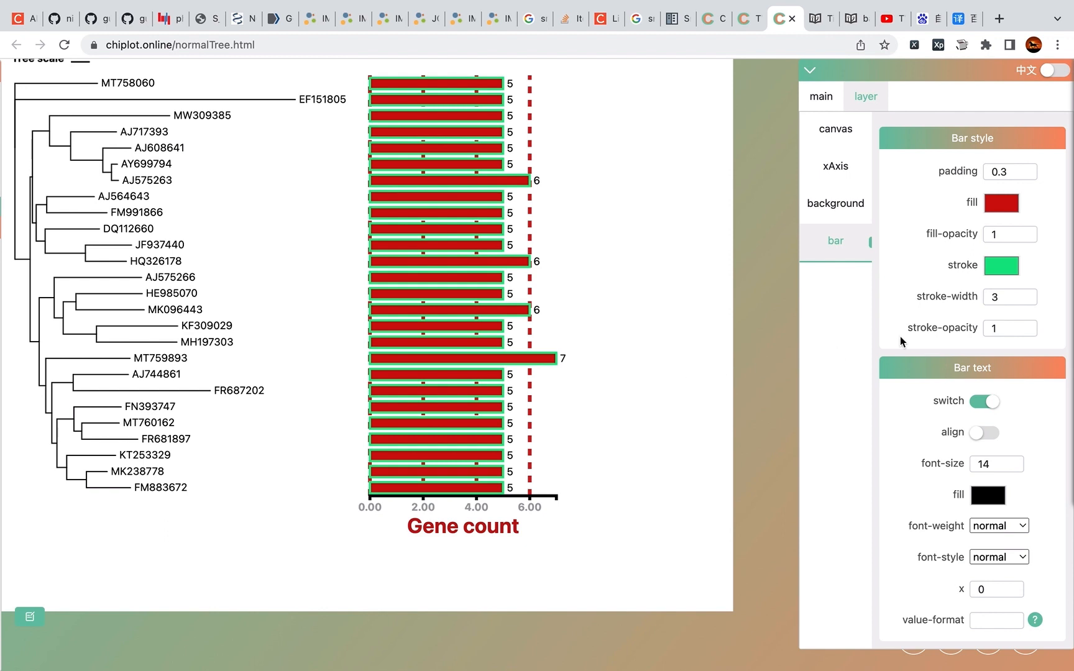
scroll(963, 428, down, 1)
scroll(963, 427, up, 1)
click(984, 432)
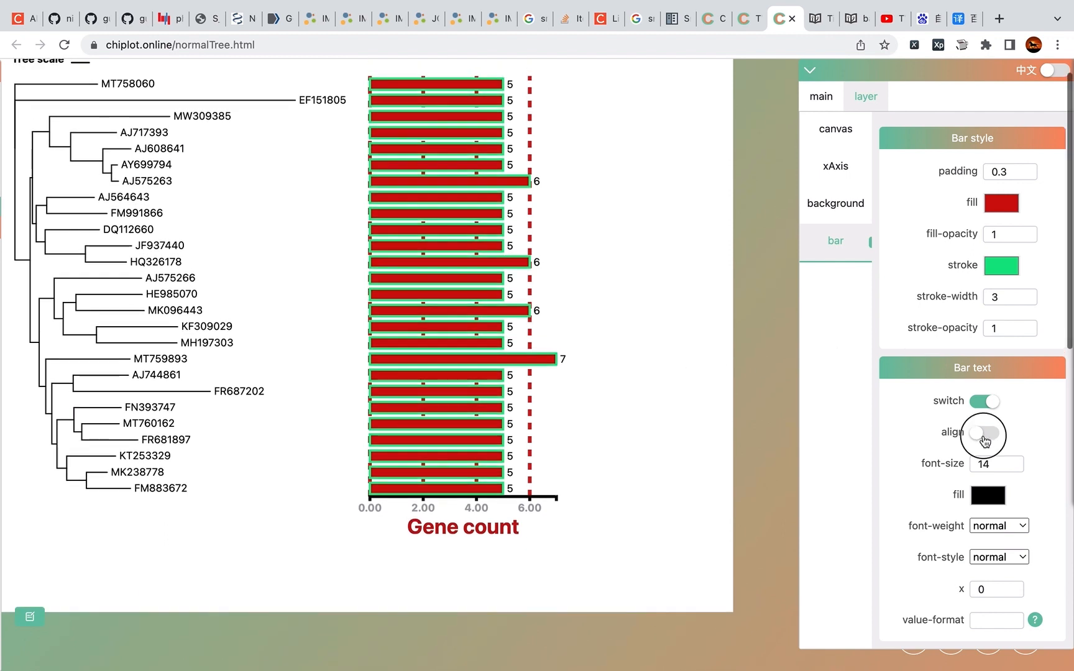
Step: Switch off the bar text alignment and set the bar text font size to 20
click(984, 433)
drag(969, 461, 951, 420)
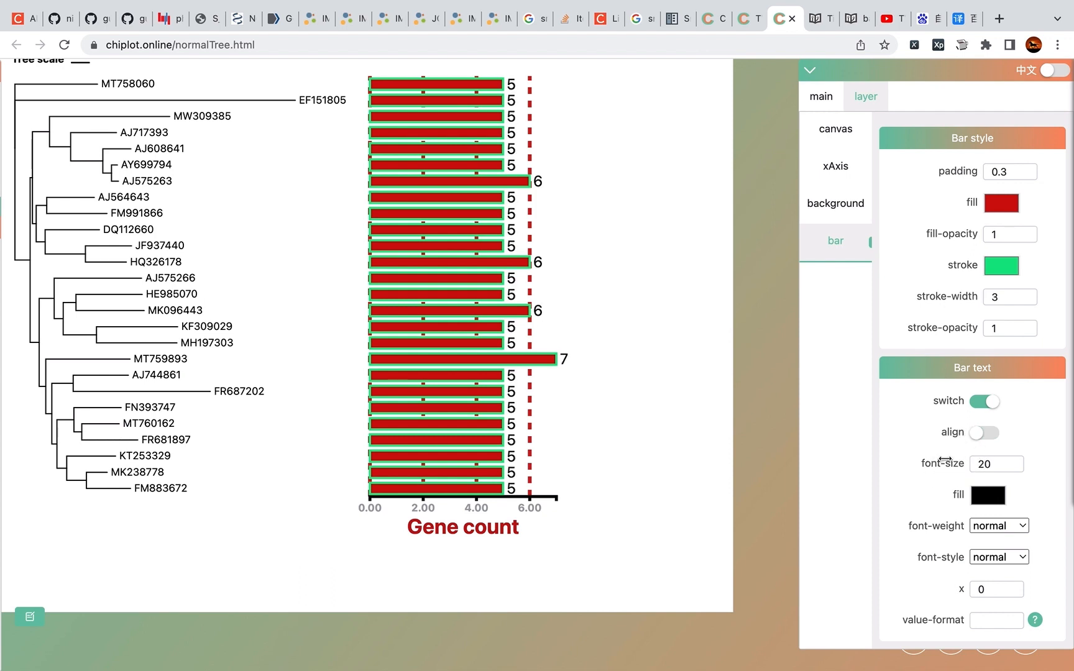
scroll(919, 504, down, 1)
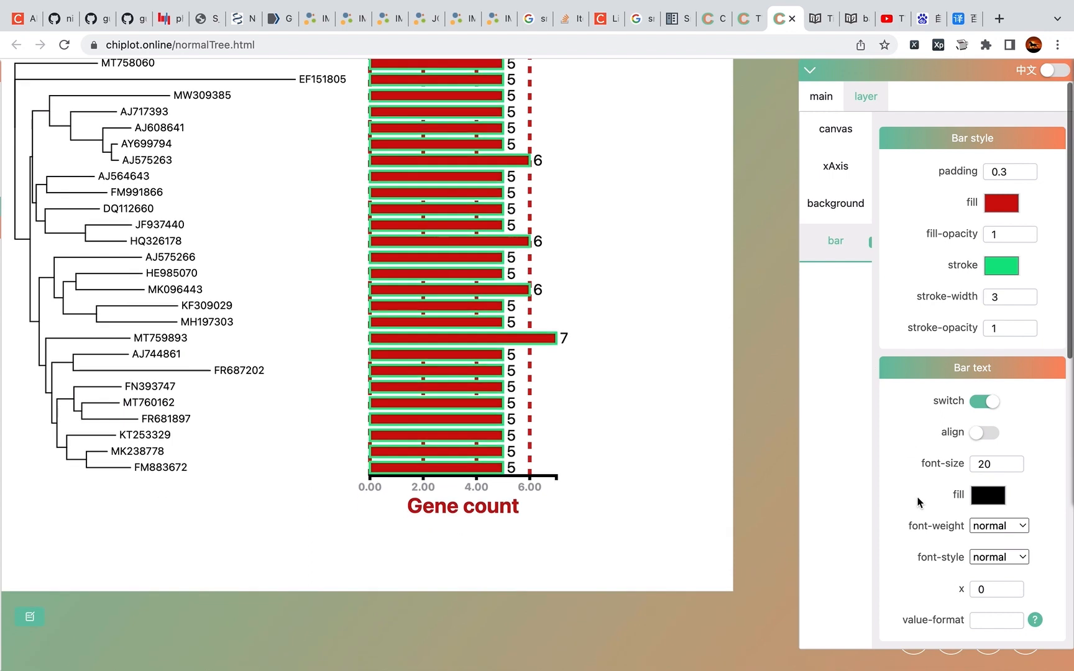
Step: Color the bar text red, RGB 225, 25, 25
click(984, 505)
click(985, 313)
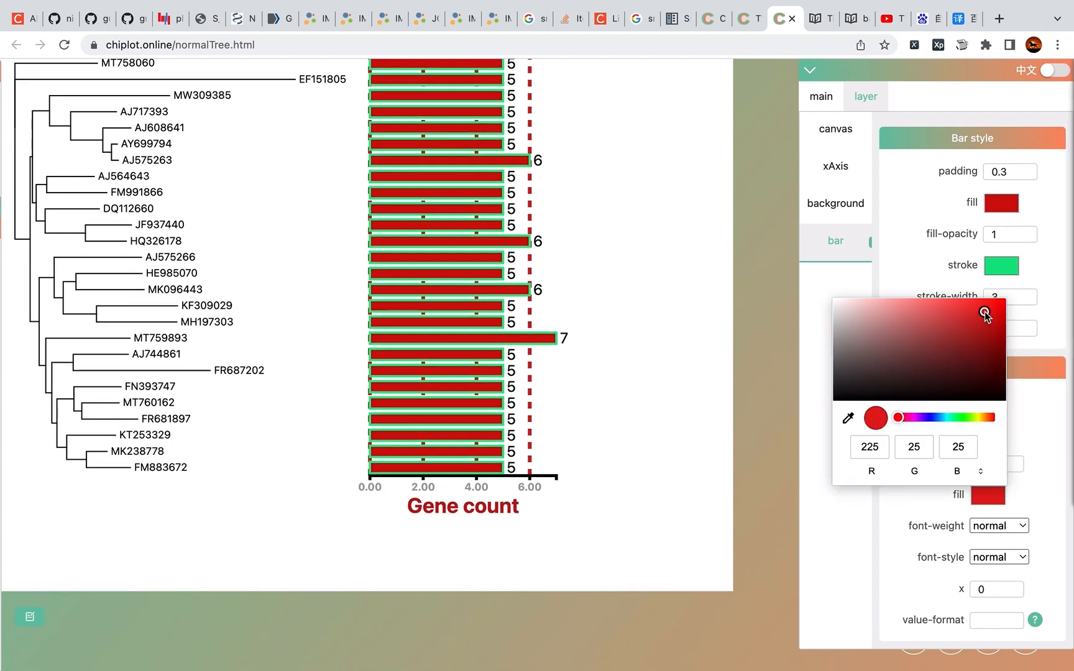
click(1028, 425)
Step: Make the bar text bold and shift it horizontally by setting its x offset to 36
scroll(997, 526, down, 1)
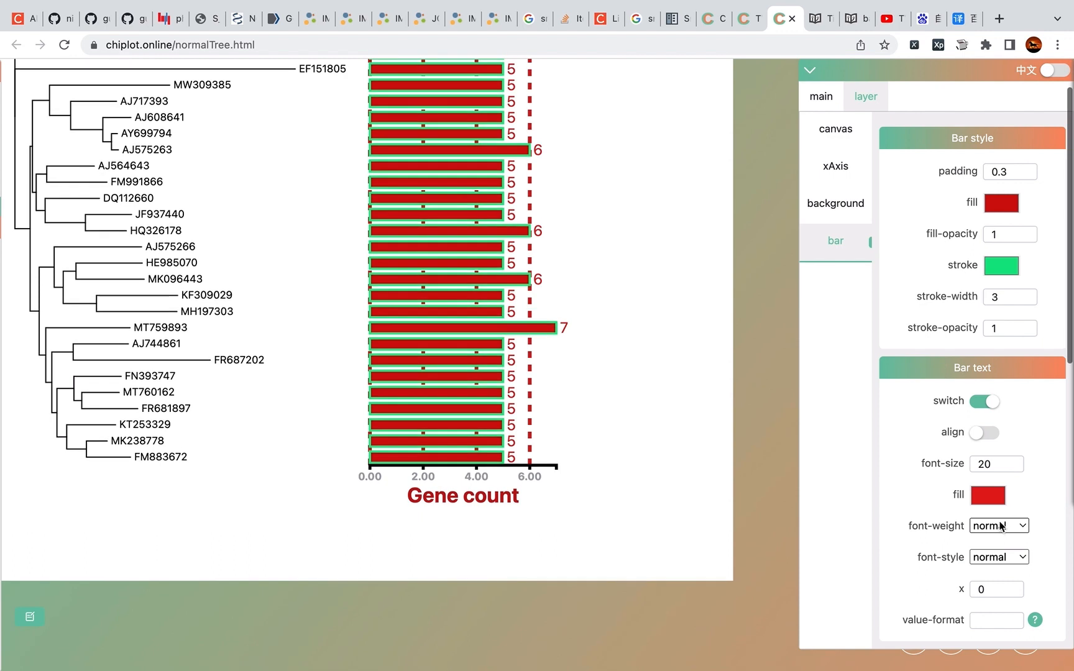
click(999, 526)
click(998, 543)
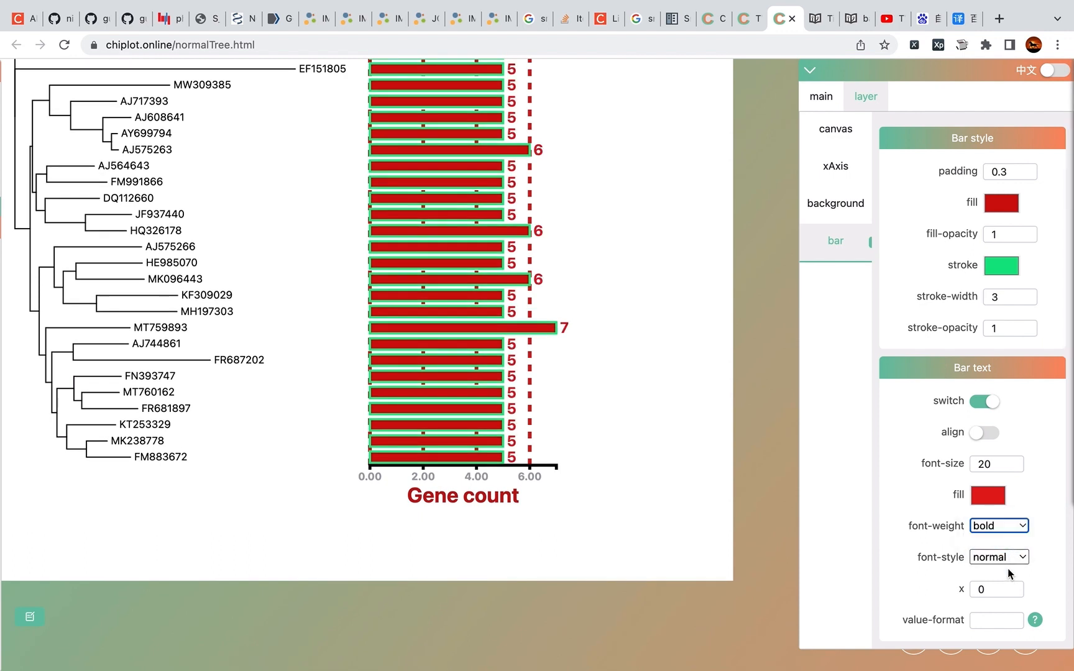
drag(963, 590, 1020, 578)
click(970, 587)
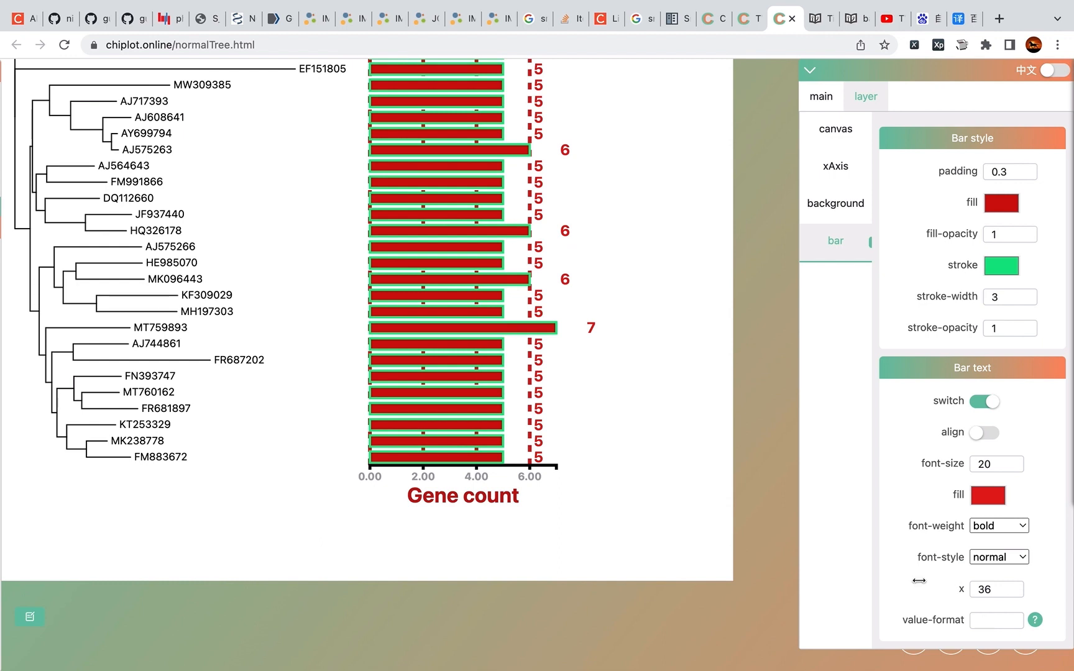
click(835, 173)
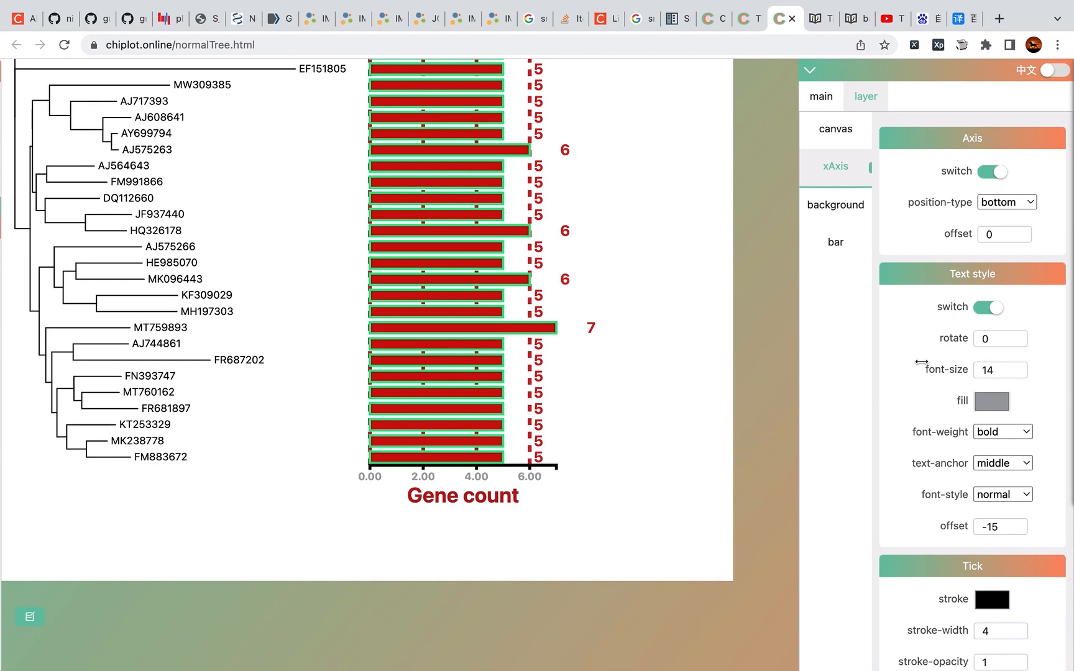
scroll(921, 361, down, 8)
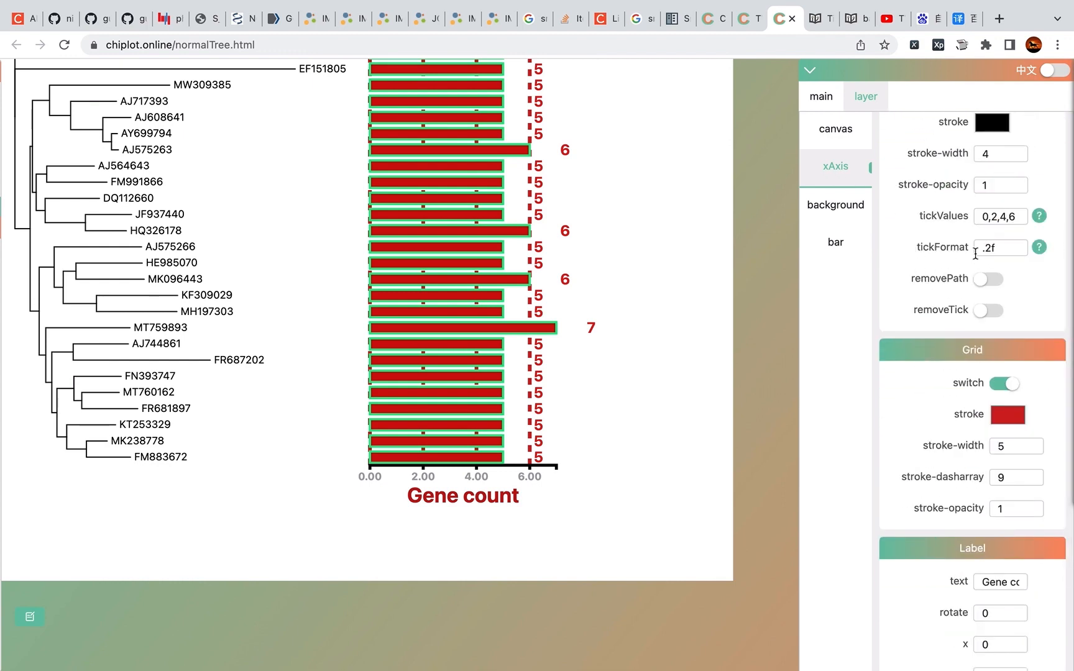
scroll(970, 261, up, 5)
click(855, 241)
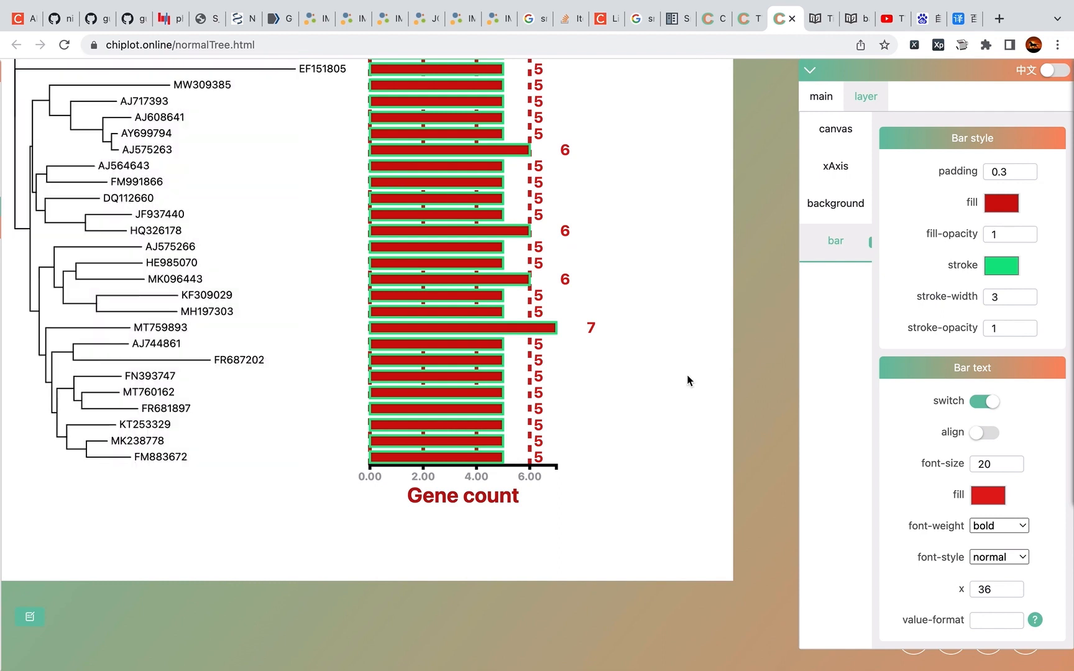
Step: Show the layer data and layers list, and check which data columns are offered for a new base bar plot
click(31, 617)
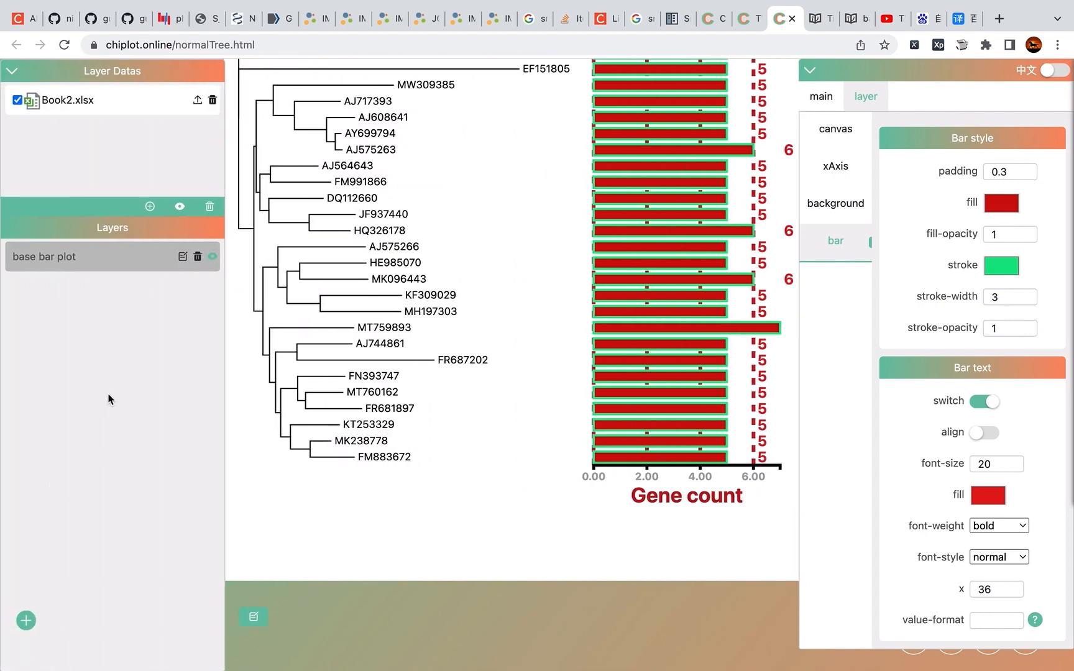
click(26, 622)
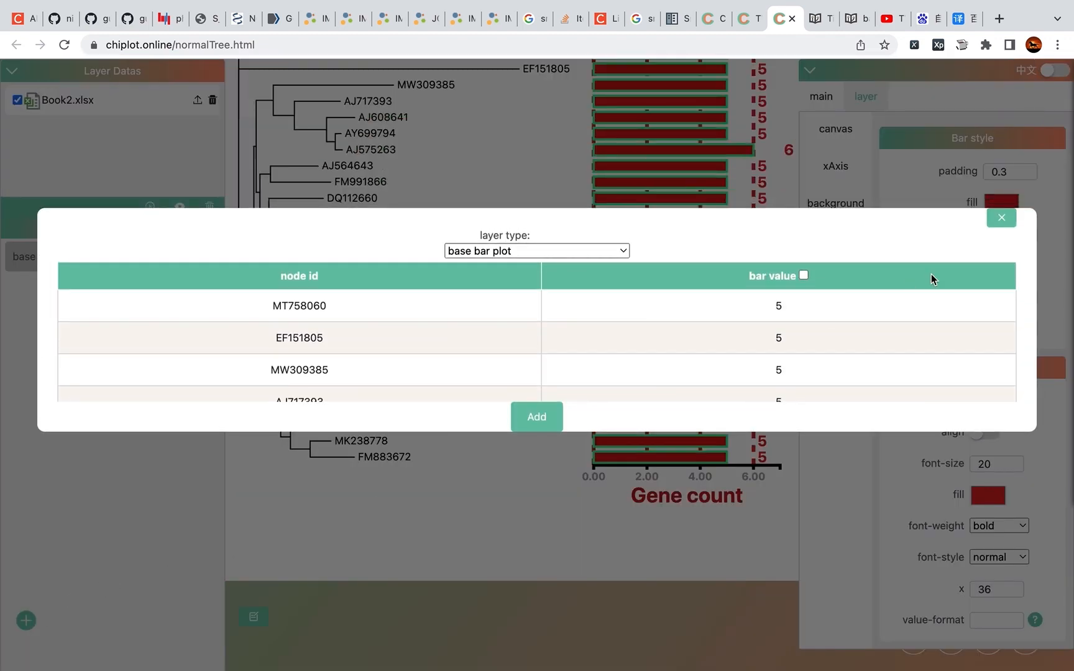
click(1003, 219)
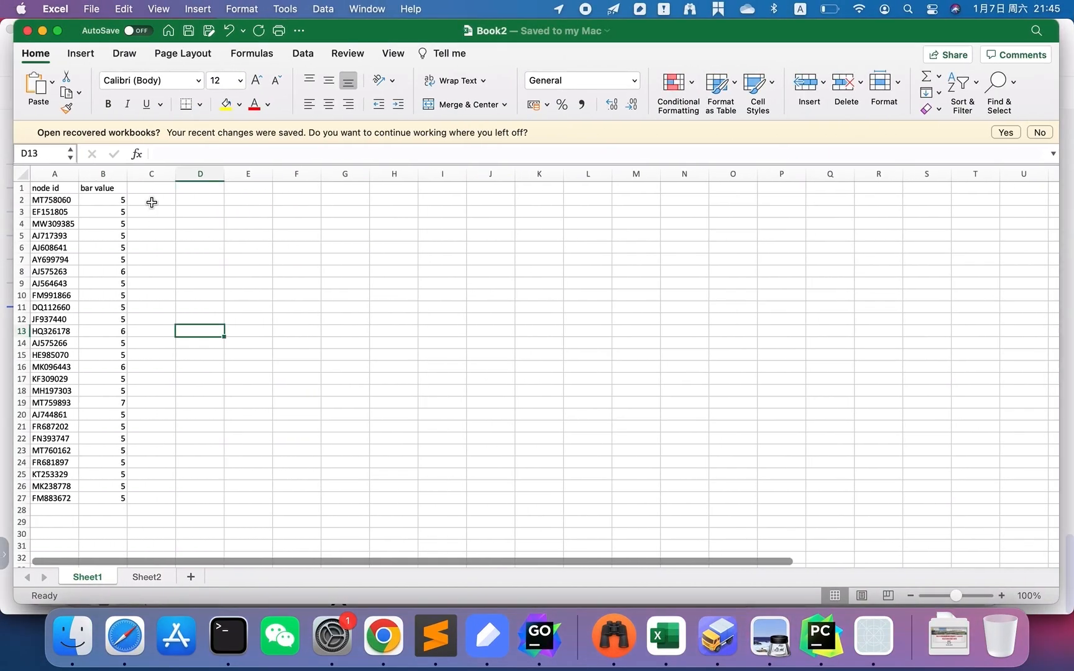
Step: In the Book2 workbook in Excel, add column C headed hhh and fill C2:C27 with 6
click(152, 202)
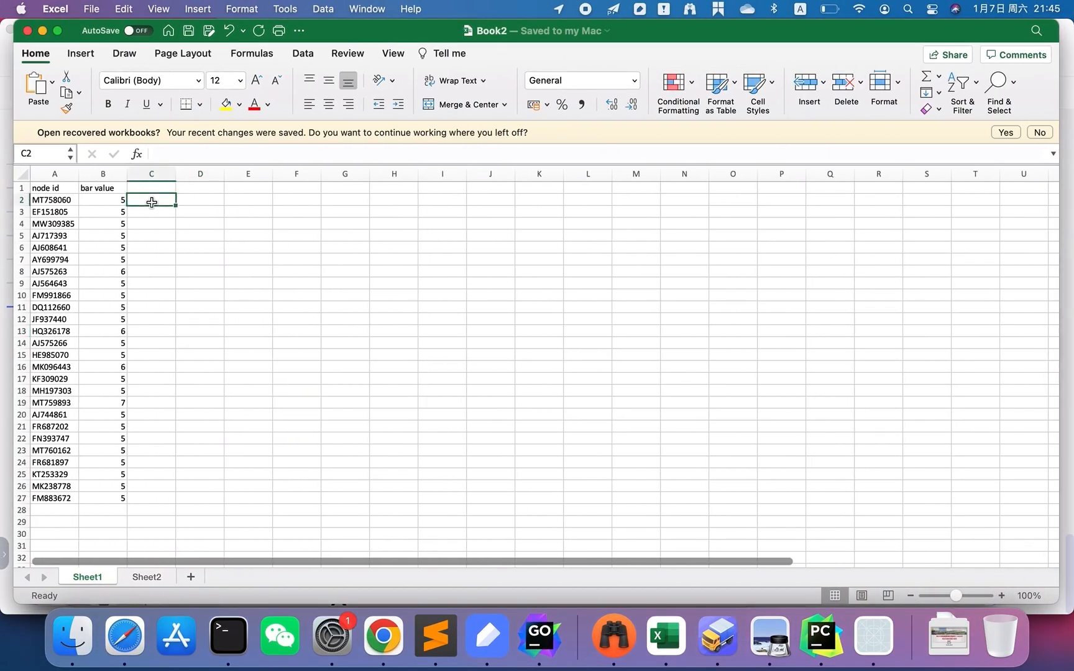
click(159, 187)
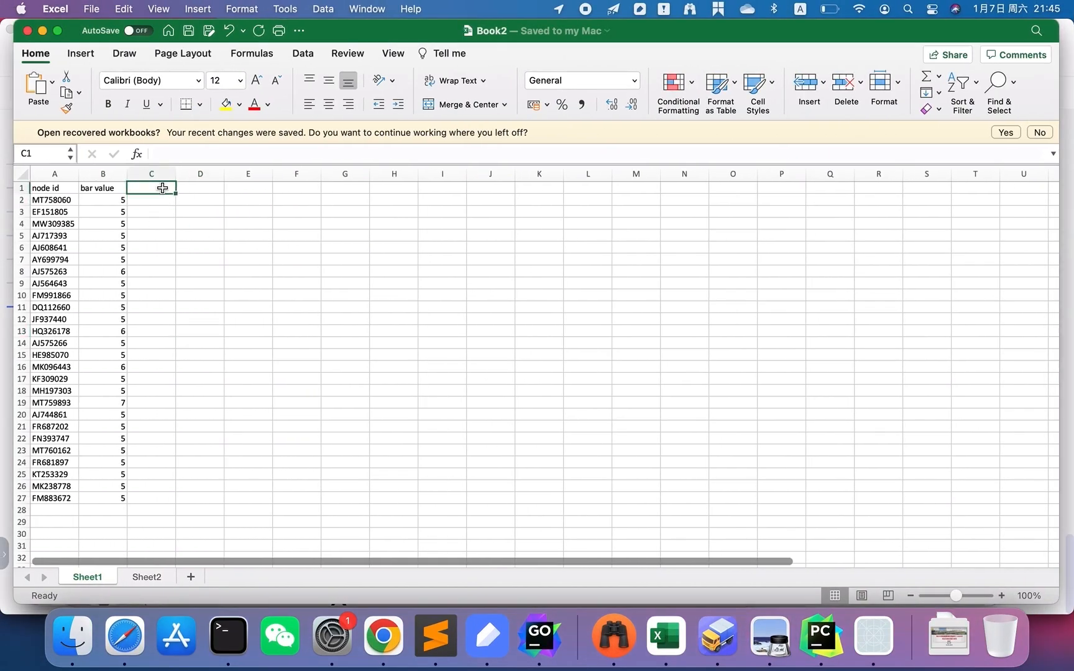
text(hhh)
click(163, 203)
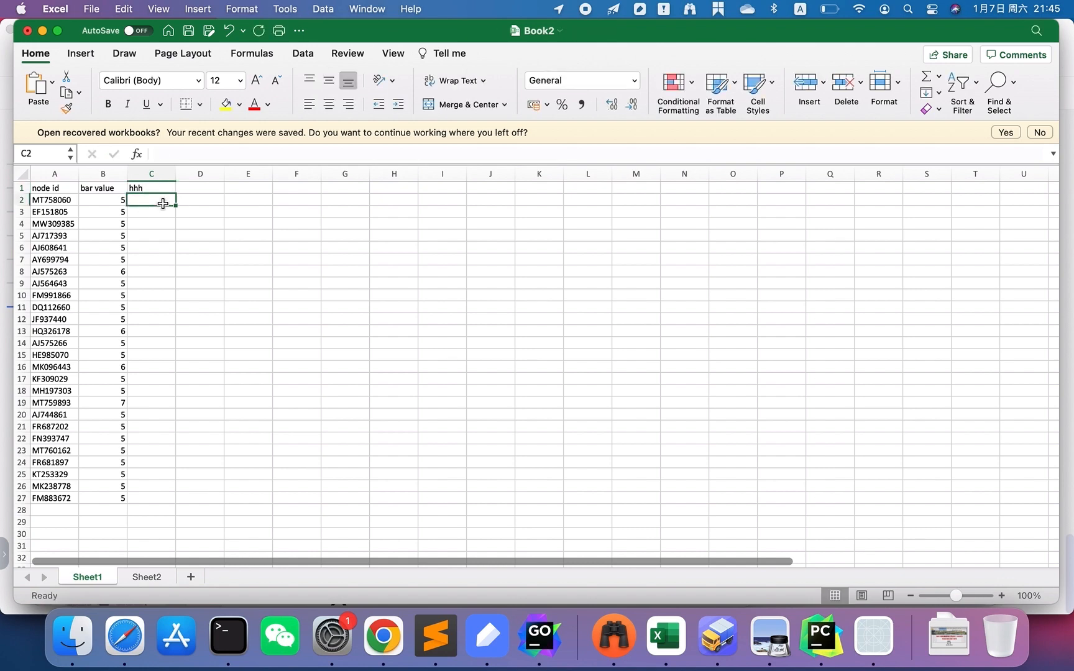
text(6)
click(165, 205)
double_click(175, 207)
Step: Switch back to TVBOT in the browser and re-upload Book2.xlsx to replace the layer data
key(super+Tab)
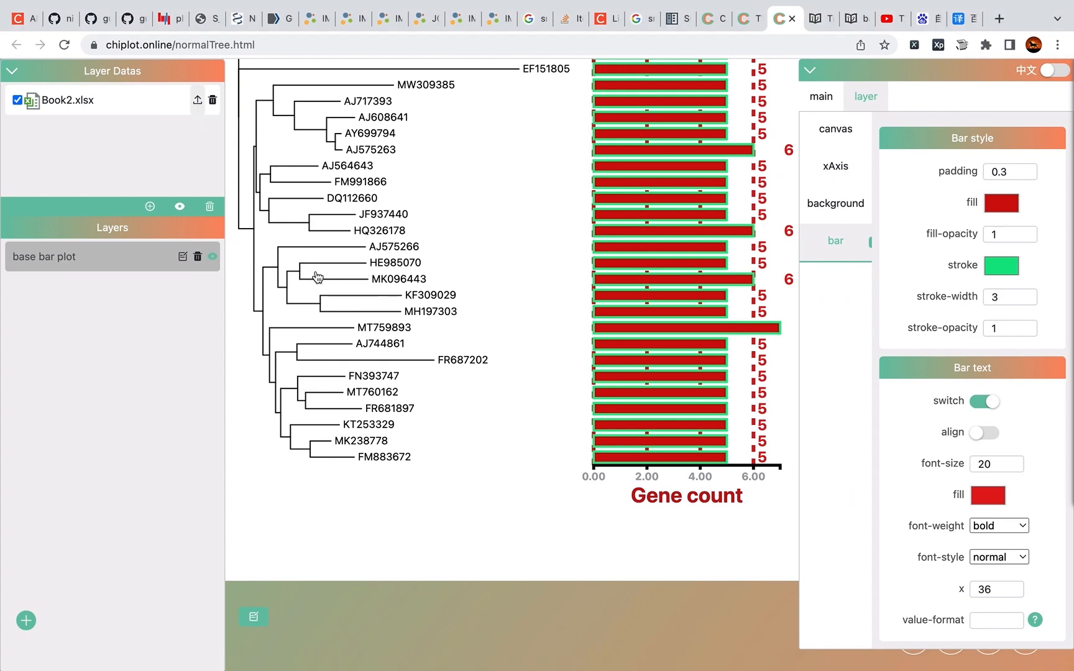
click(421, 278)
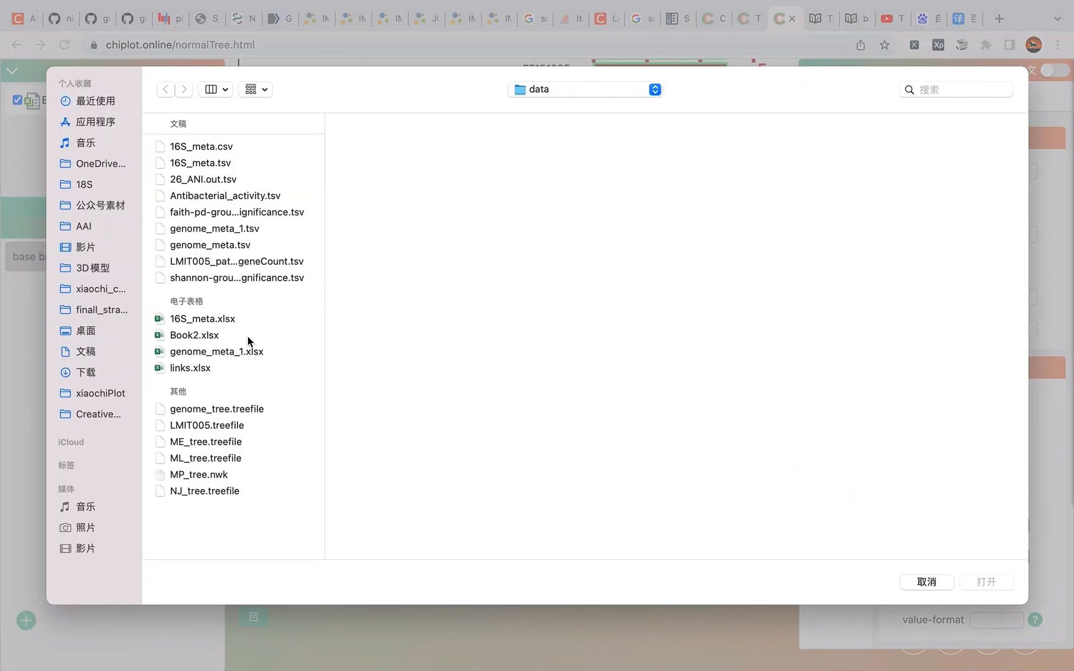
double_click(248, 337)
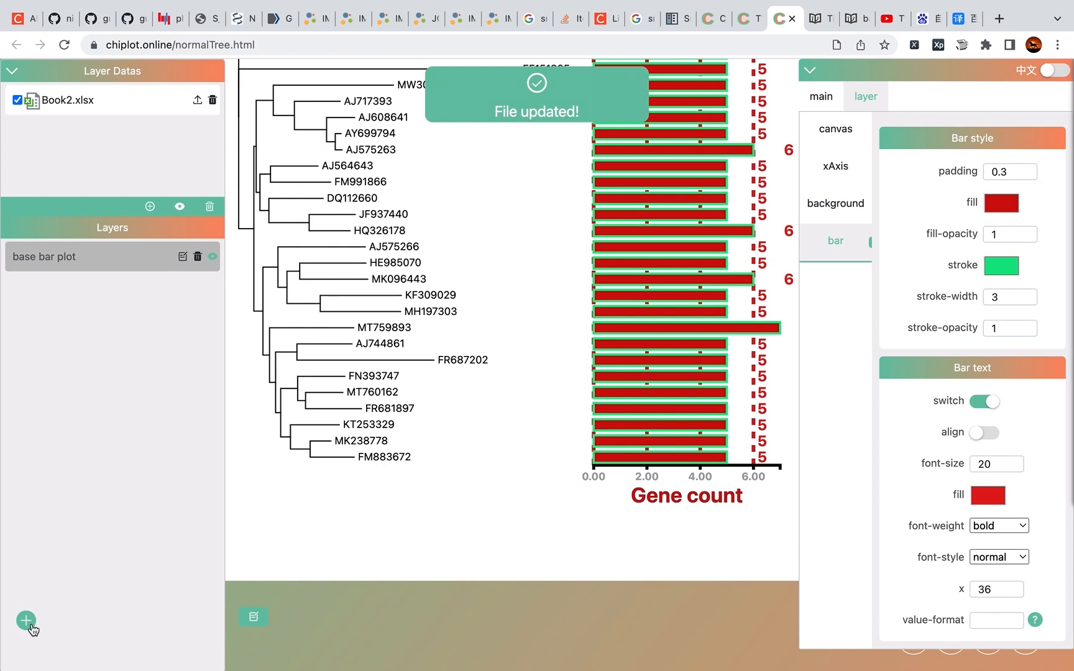
Step: Add a second base bar plot layer from the hhh column and select it to show its canvas settings
click(26, 621)
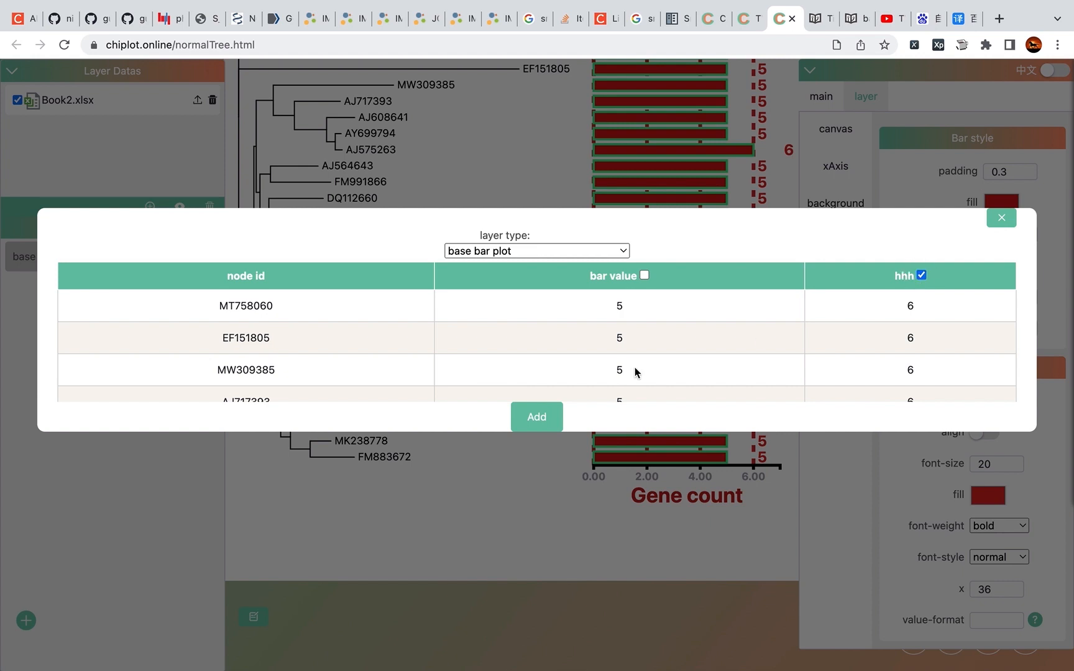
click(546, 420)
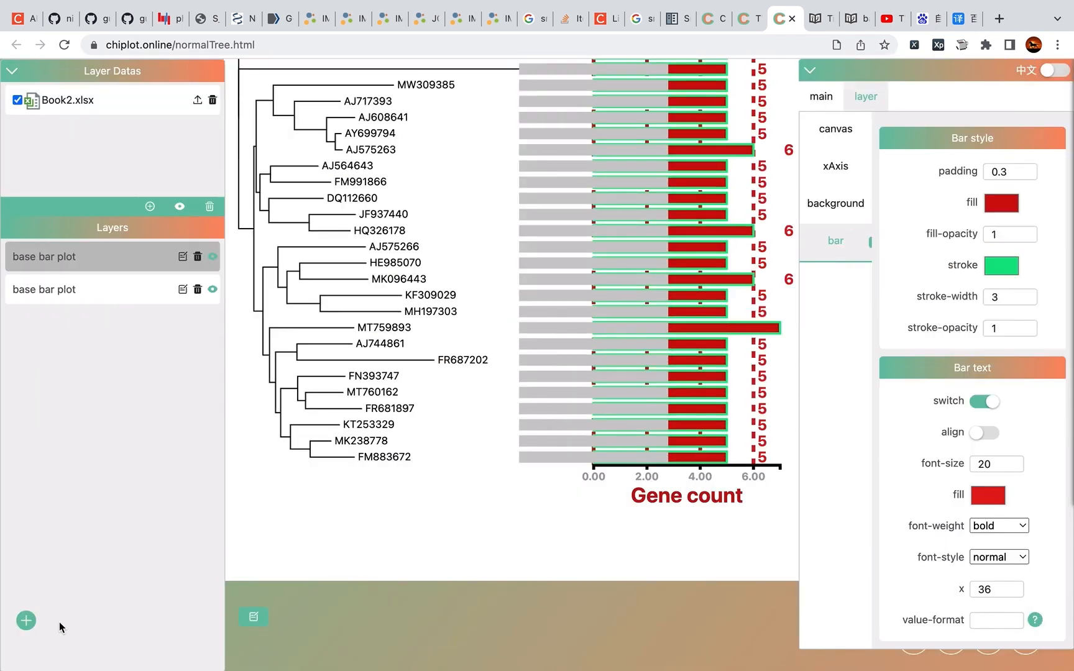
click(79, 296)
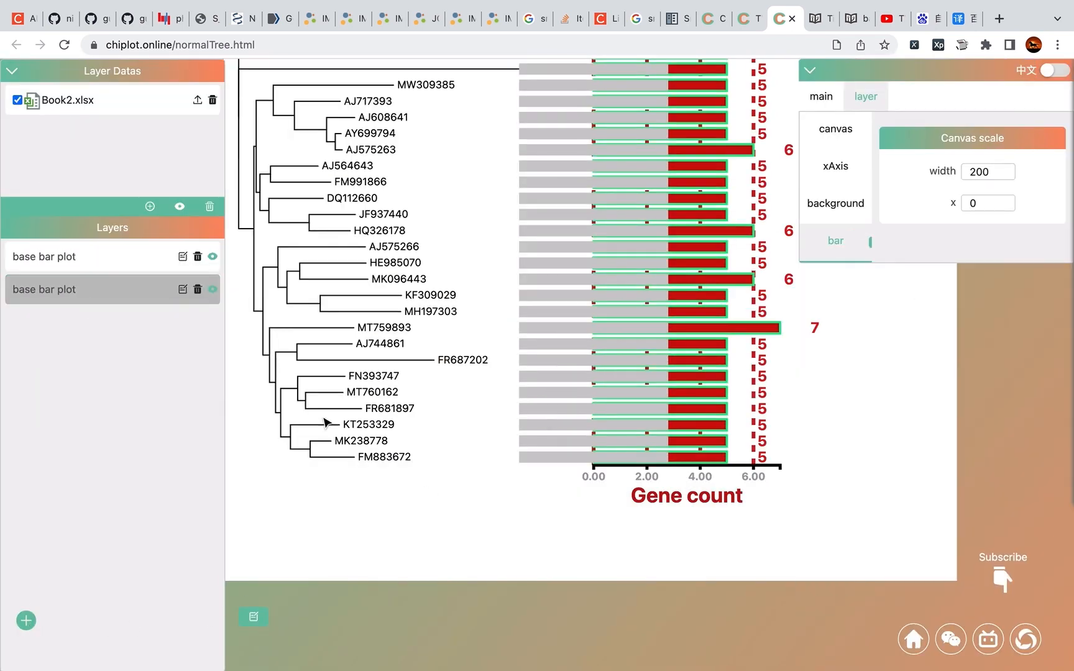
scroll(373, 445, right, 3)
scroll(373, 444, up, 1)
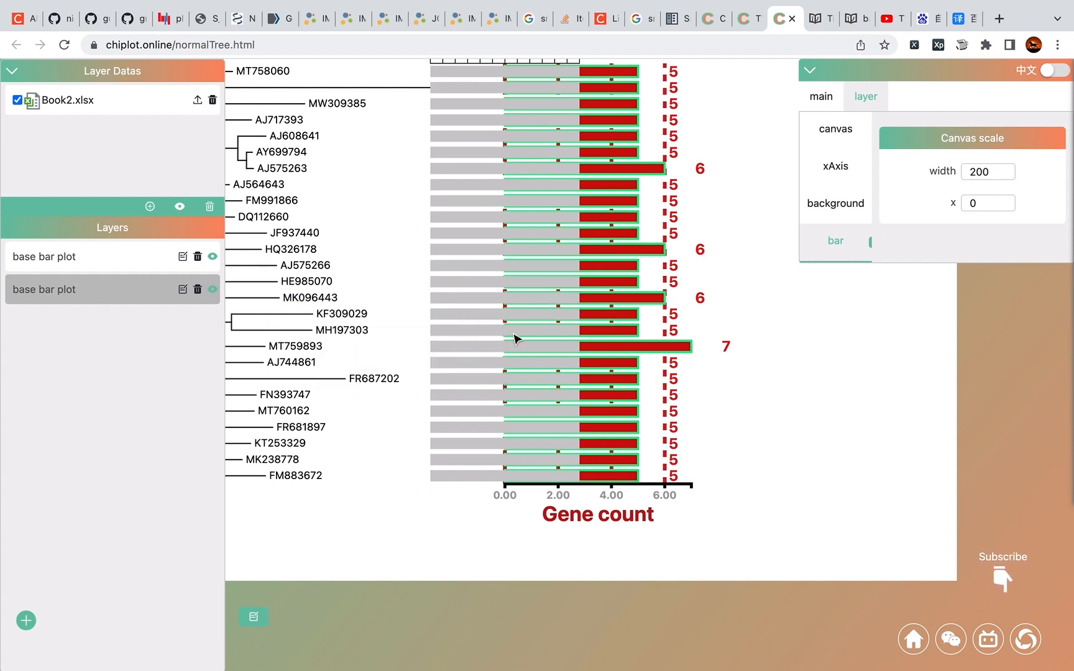
Step: Hide the second base bar plot layer so that only the first bar plot is displayed beside the tree
mouse_move(293, 302)
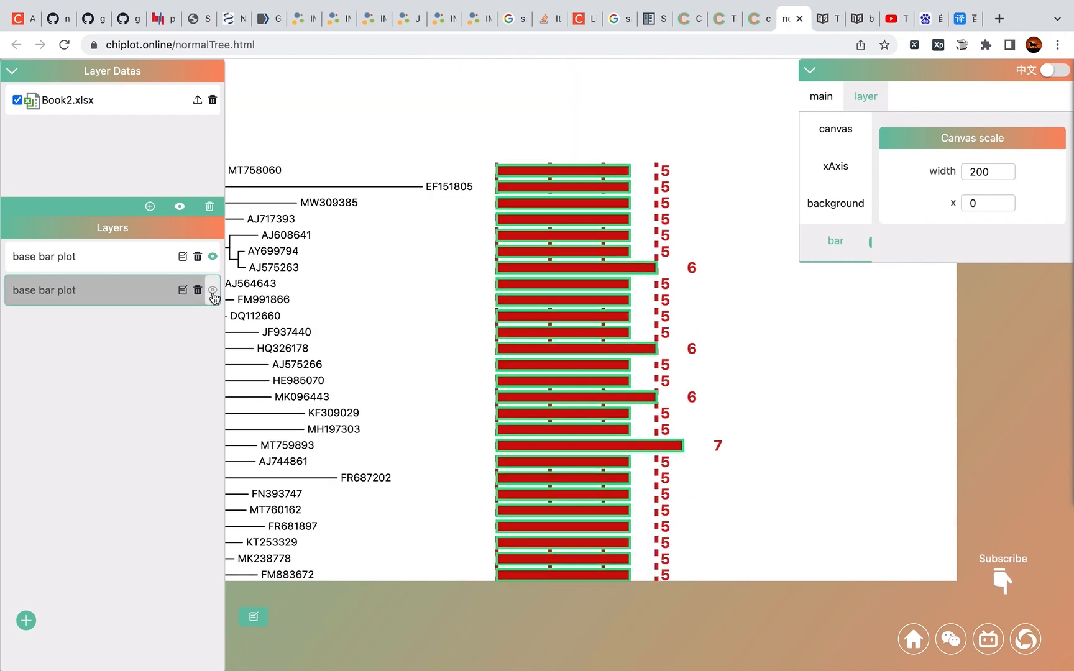
click(509, 347)
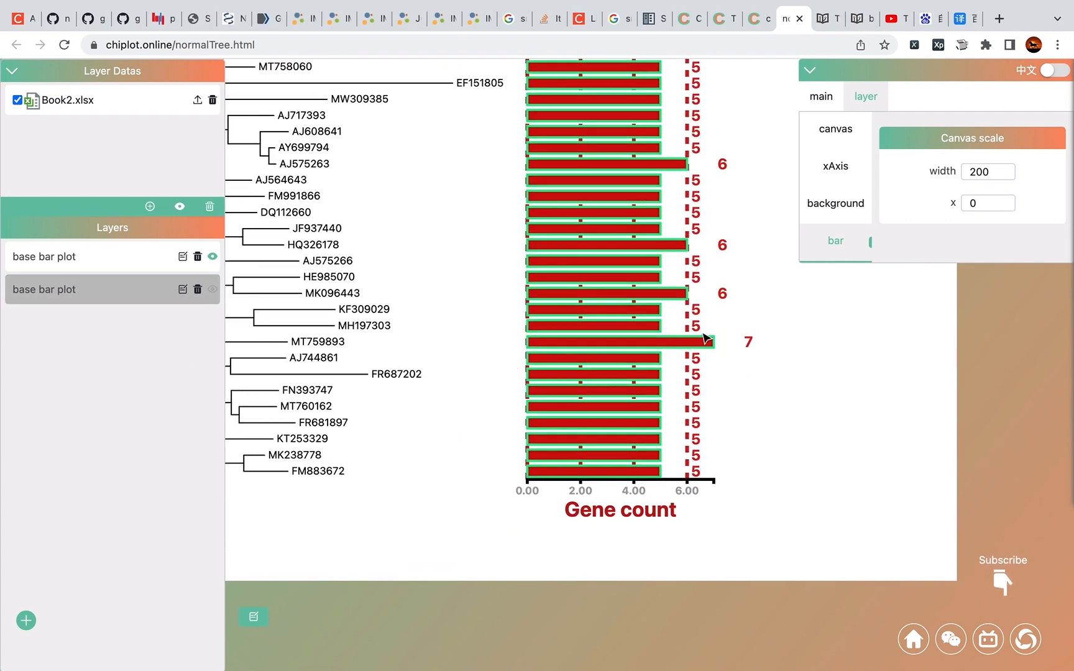
click(349, 366)
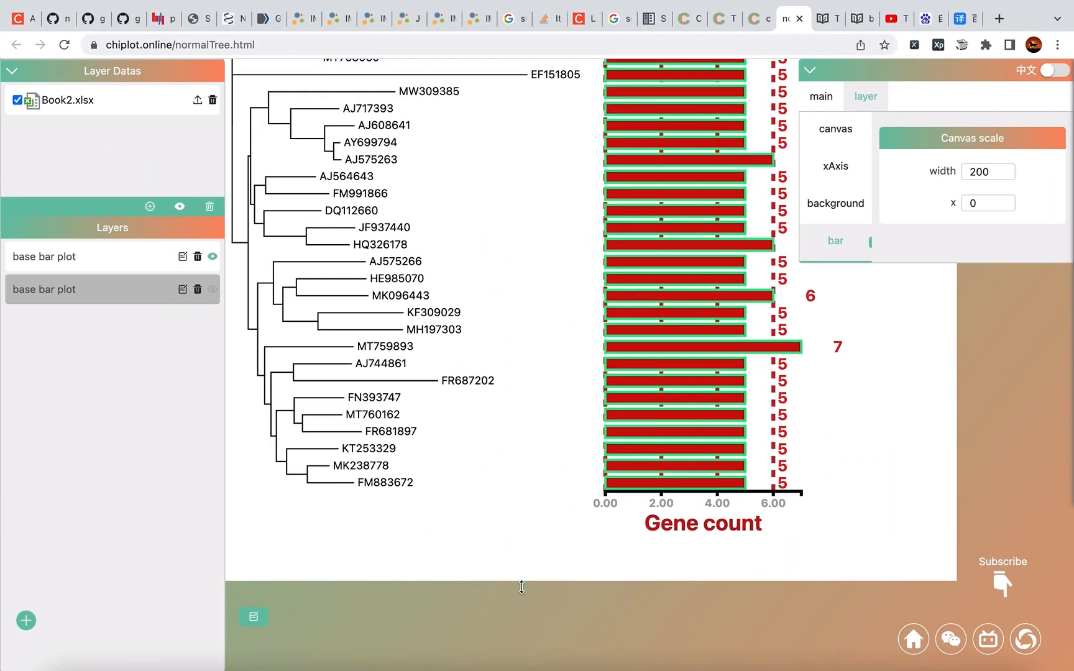
Step: Switch to Excel and clear the bar values in B15:B20 of Book2, for HE985070 through AJ744861
key(ctrl+Left)
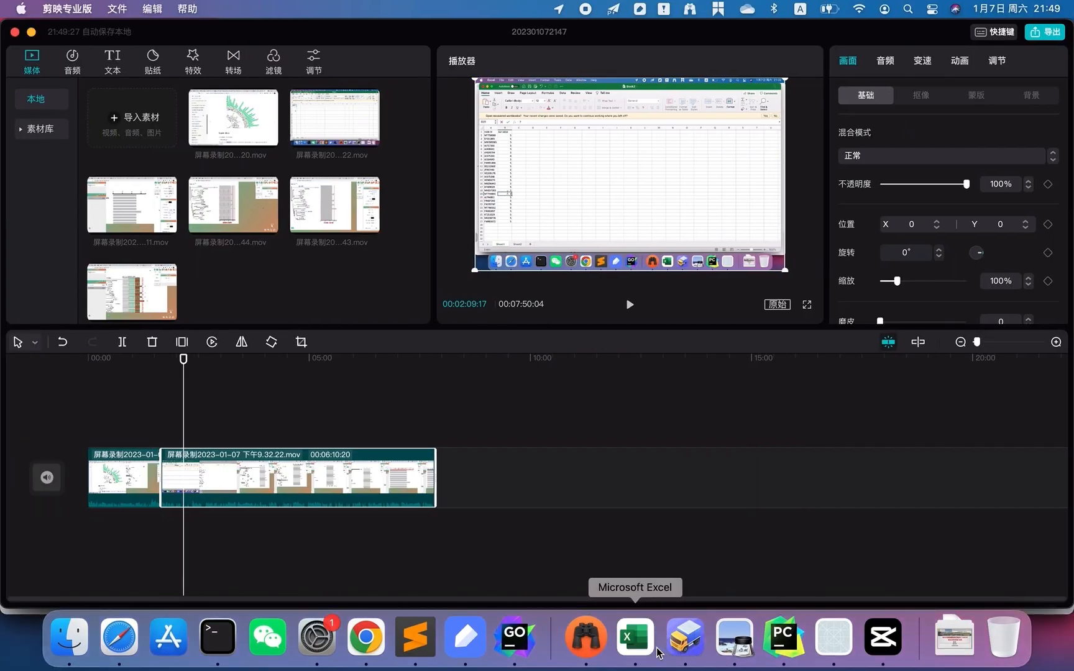
click(617, 631)
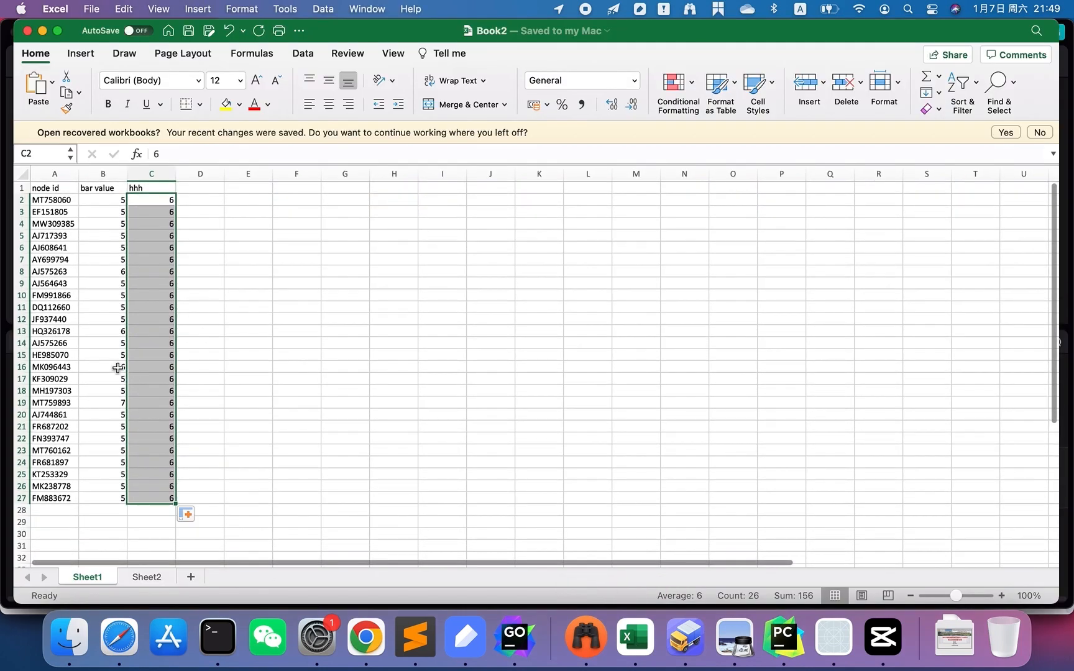
drag(114, 356, 113, 410)
key(Delete)
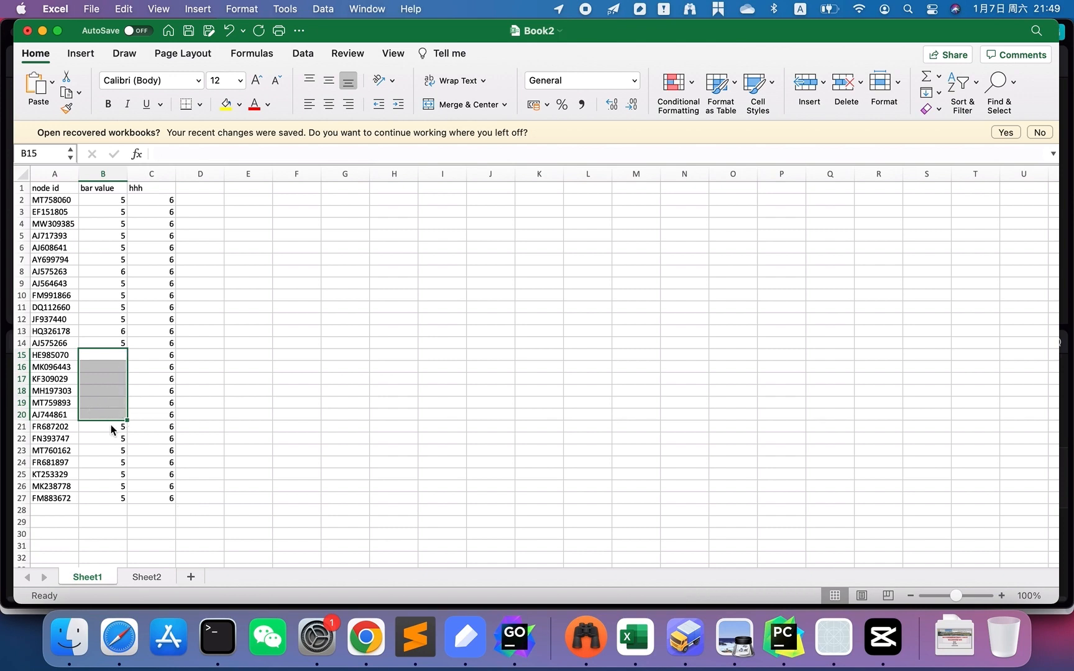
Step: Return to TVBOT in the browser and update the layer data with the edited Book2.xlsx
key(ctrl+Right)
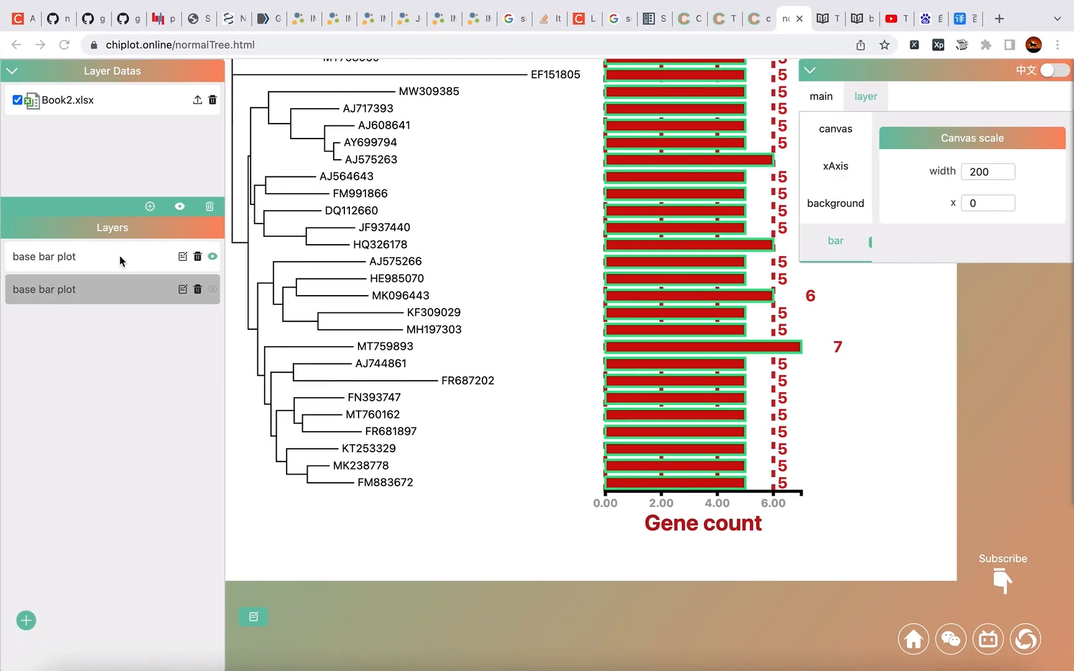
click(197, 112)
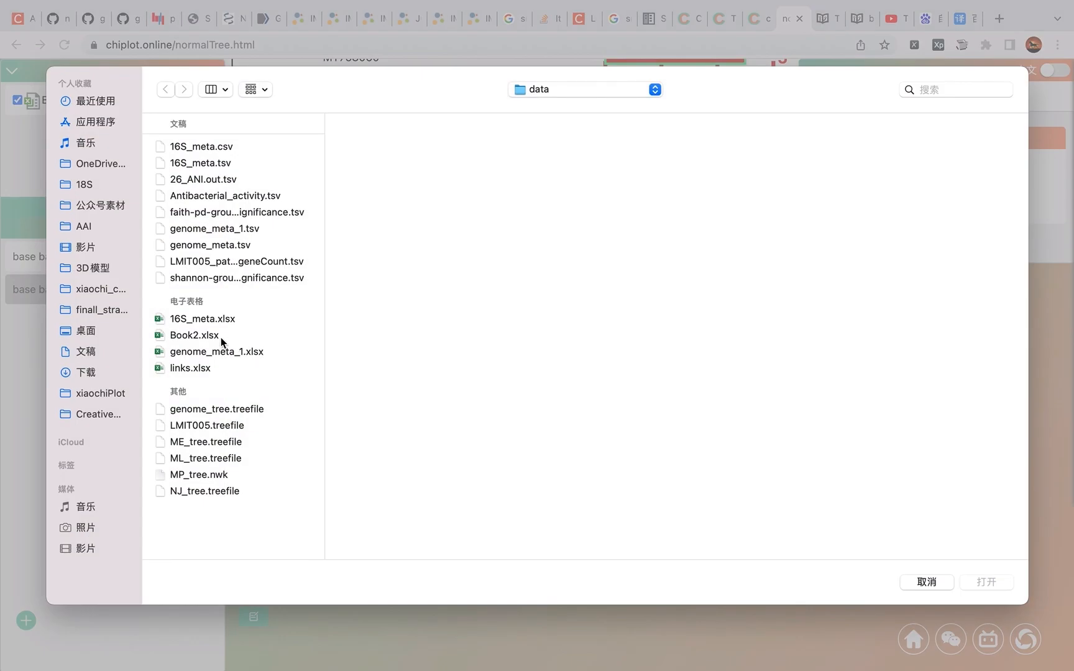
double_click(222, 341)
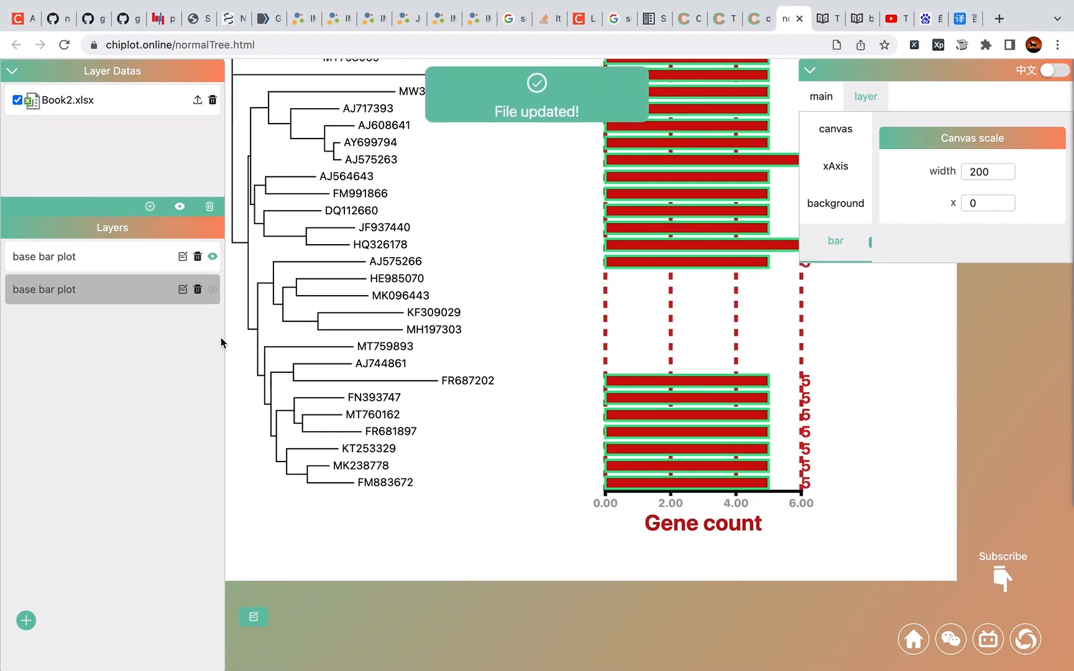
Step: Examine the updated bar plot at the nodes with cleared values, HE985070 through AJ744861
scroll(360, 355, right, 3)
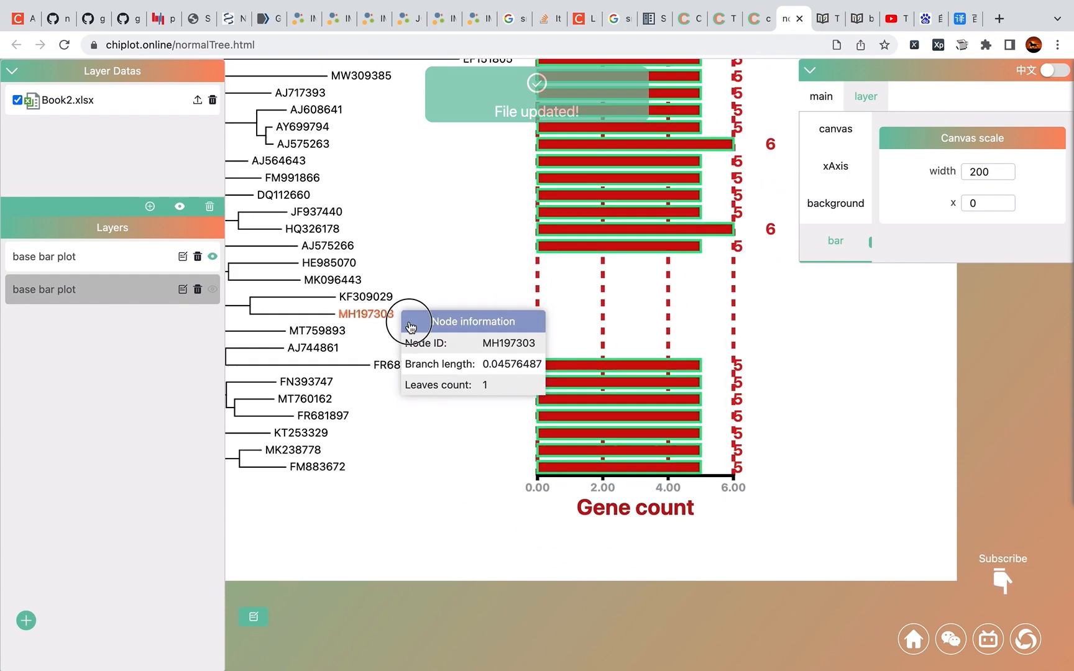
scroll(410, 328, up, 2)
scroll(410, 327, right, 1)
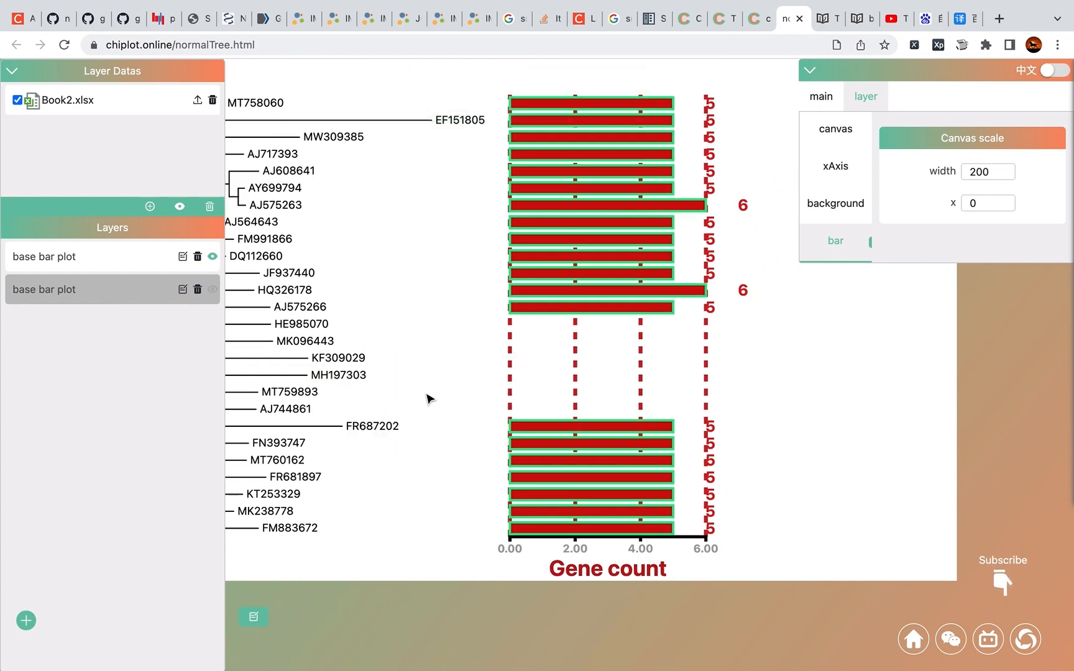
scroll(447, 366, left, 2)
scroll(447, 367, down, 1)
drag(486, 377, 491, 384)
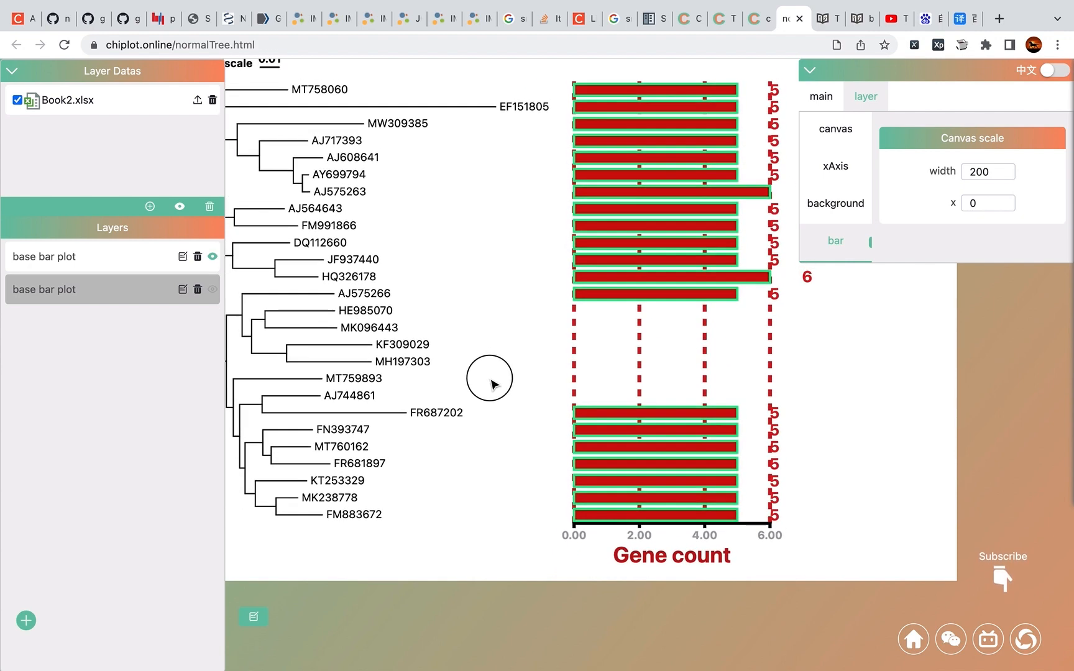
Step: Open the phylogenetic tree in the circular layout from the TVBOT home page
click(744, 20)
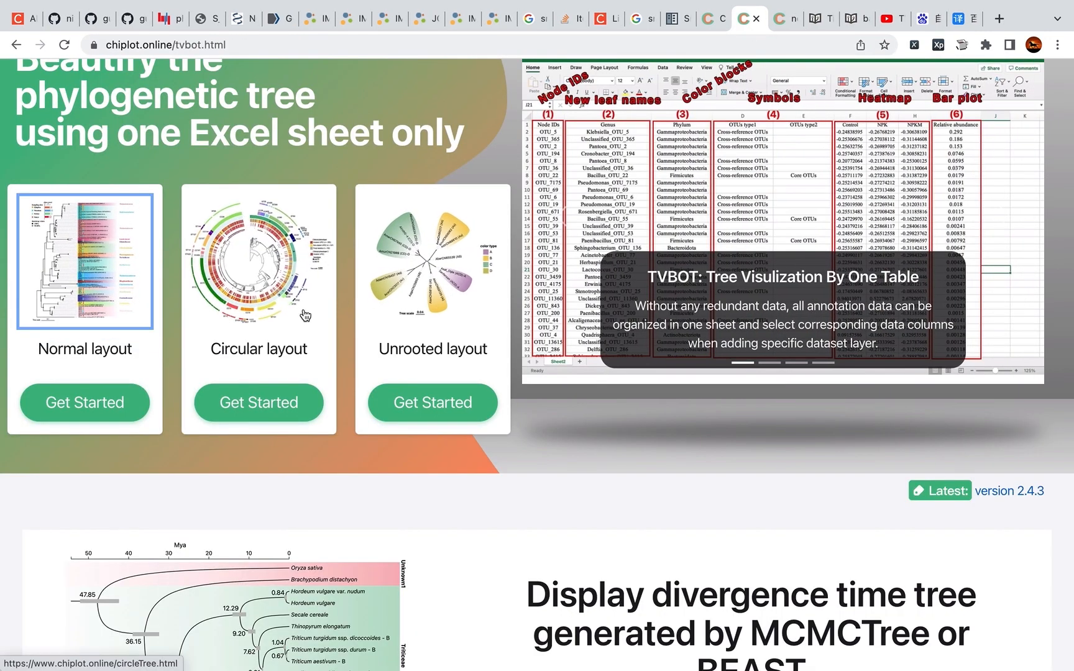
click(268, 320)
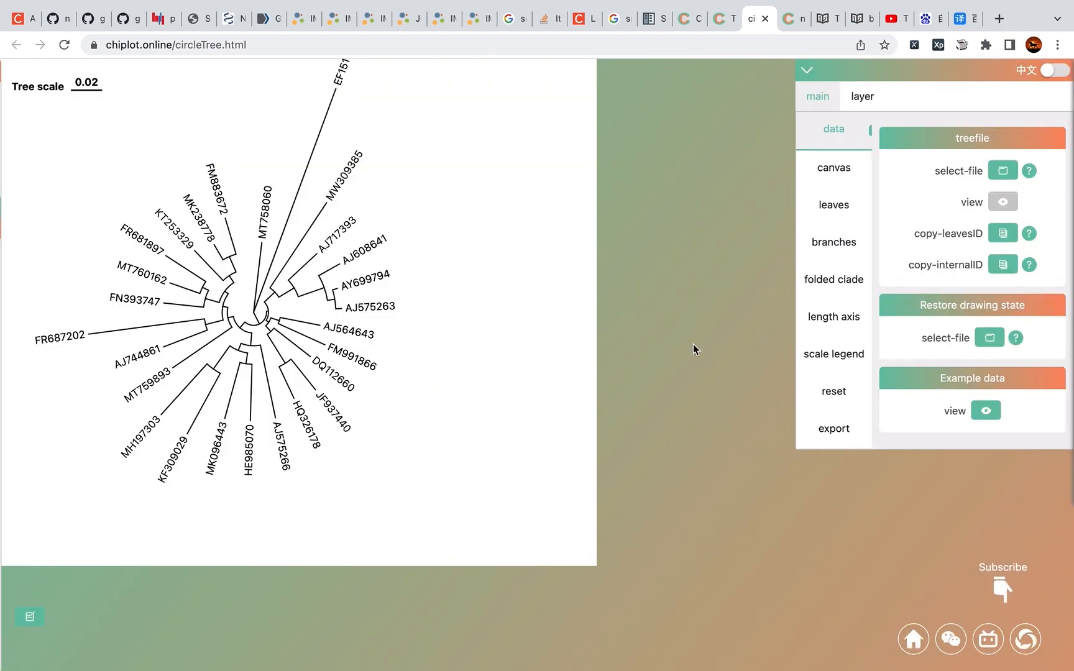
click(723, 19)
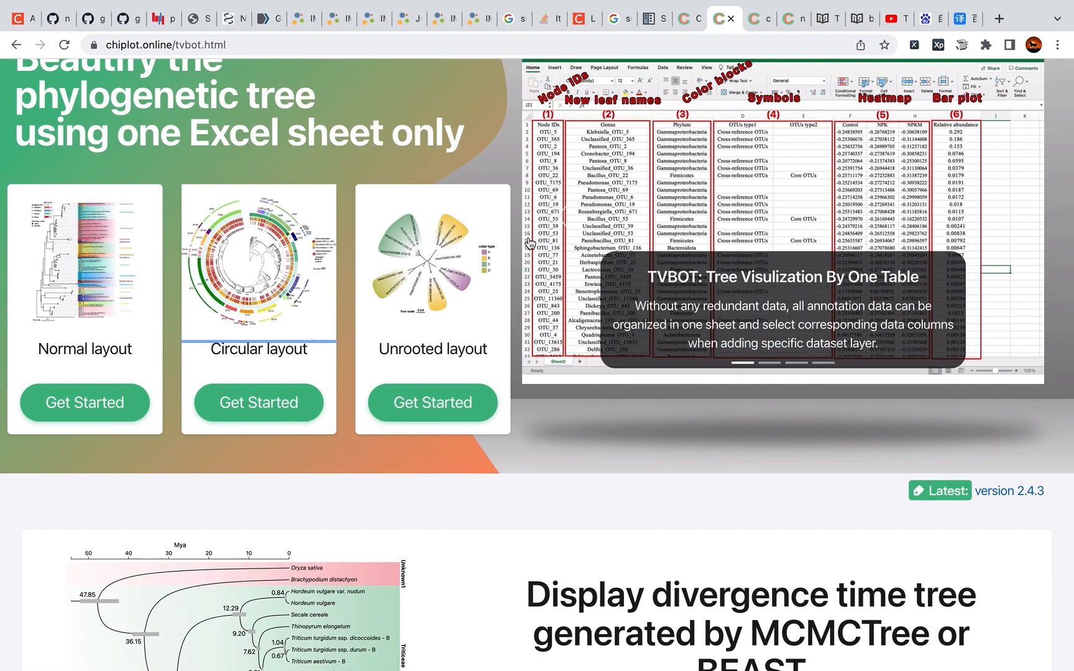
click(757, 18)
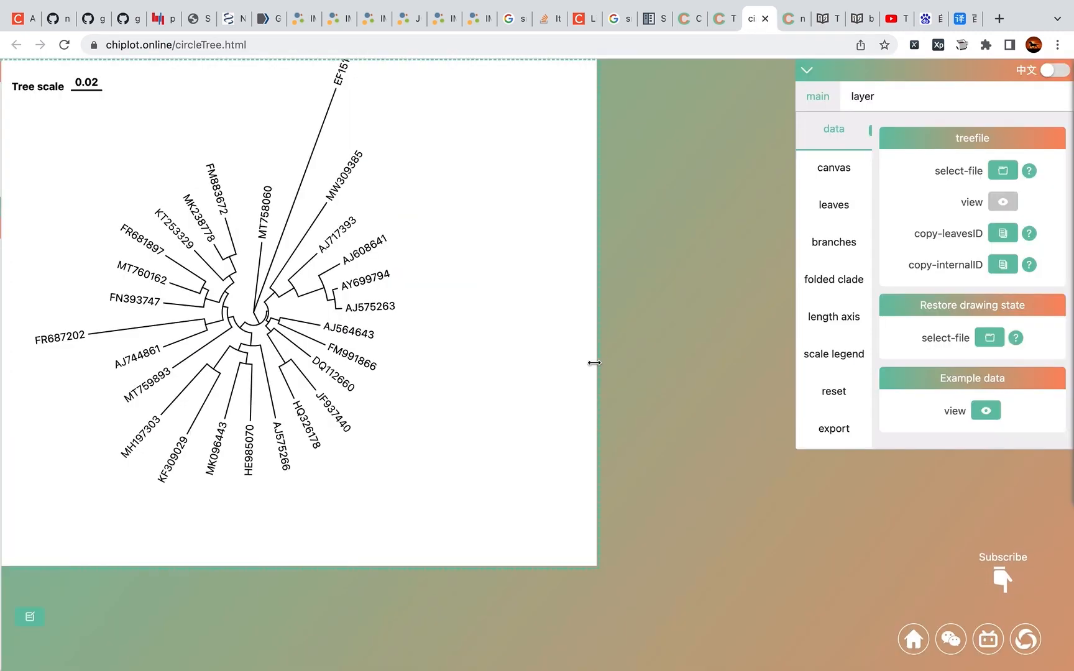
Step: Load Book2.xlsx as layer data, and add a base bar plot layer around the circular tree from the bar value column
click(34, 621)
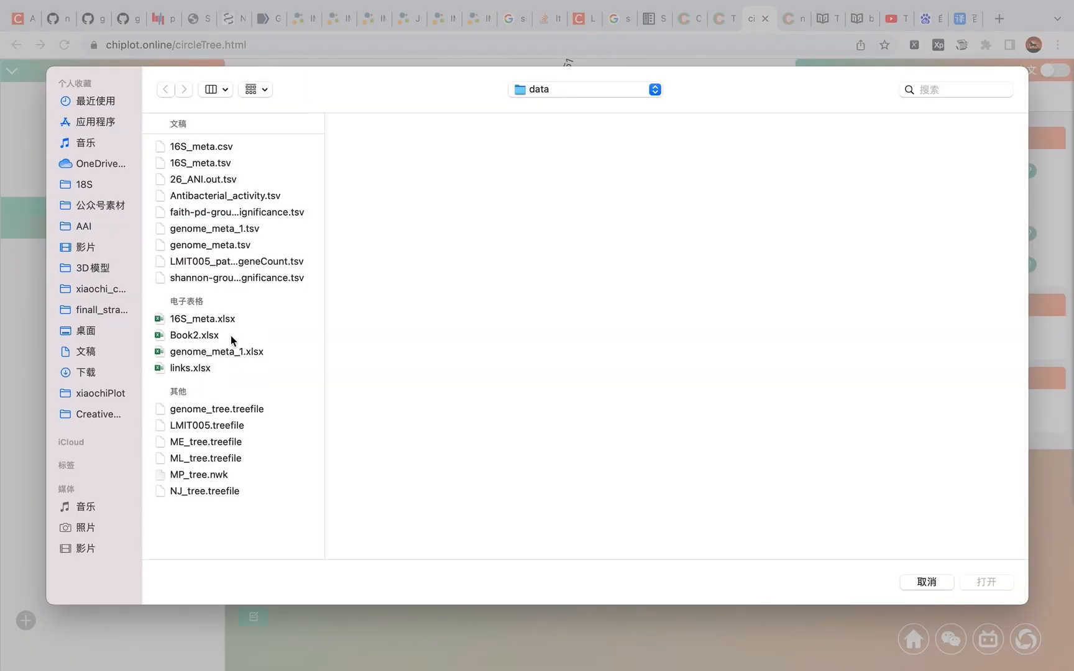
double_click(227, 335)
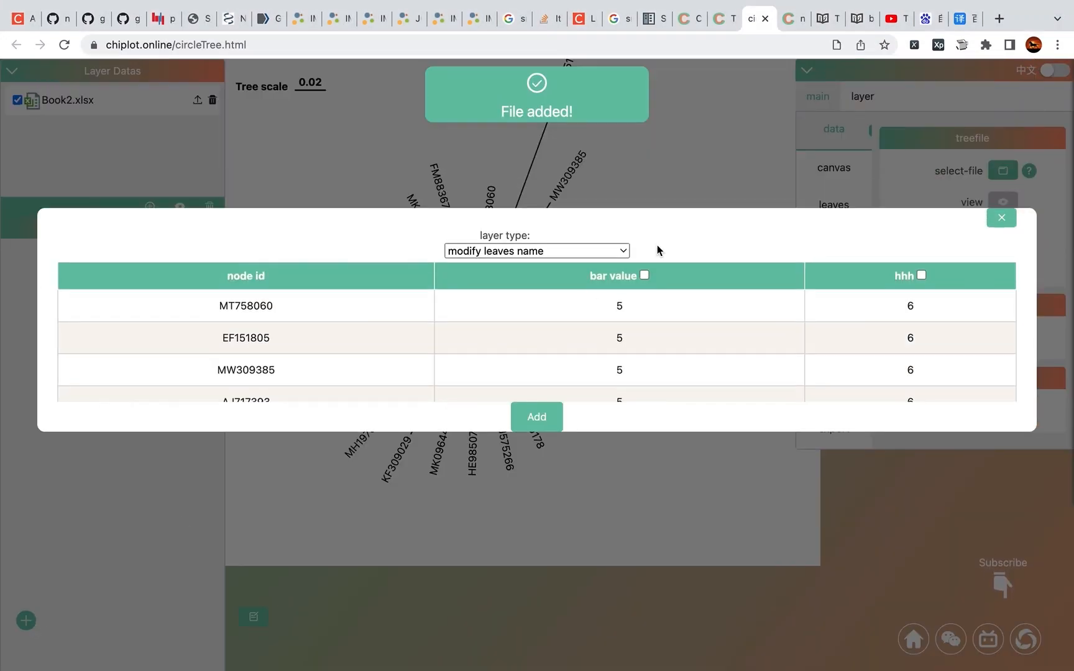
click(587, 254)
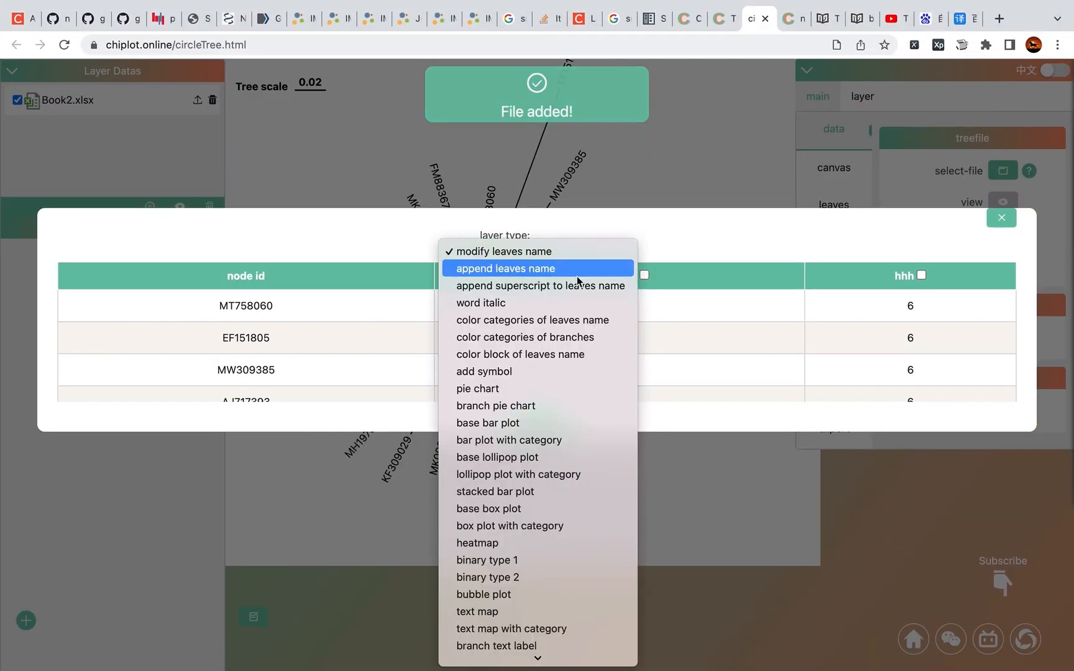
click(528, 427)
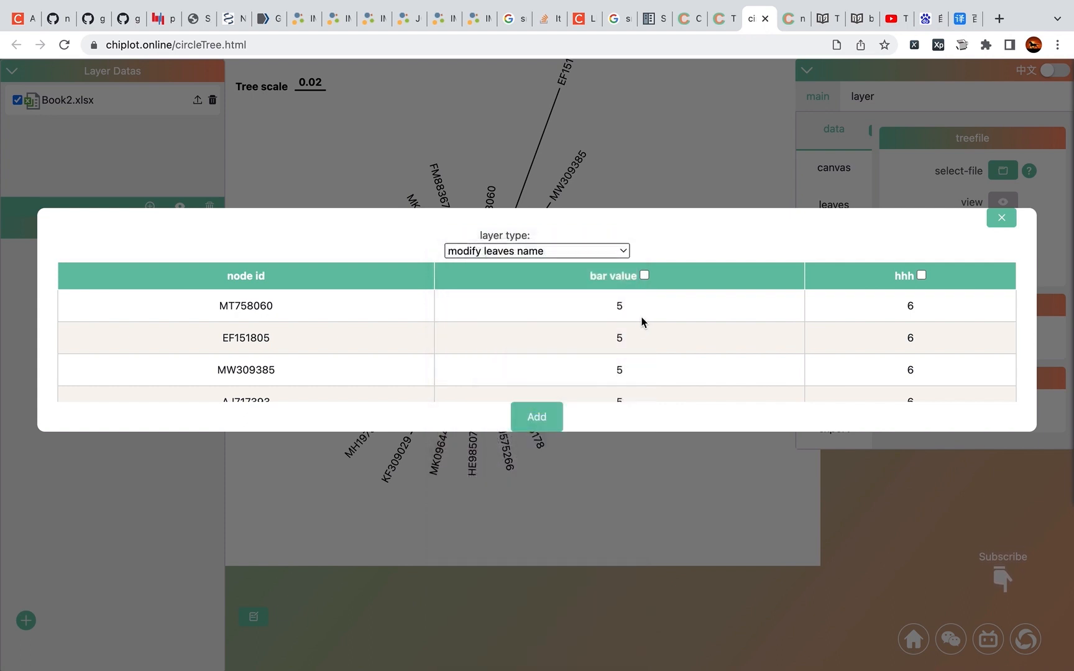
click(644, 275)
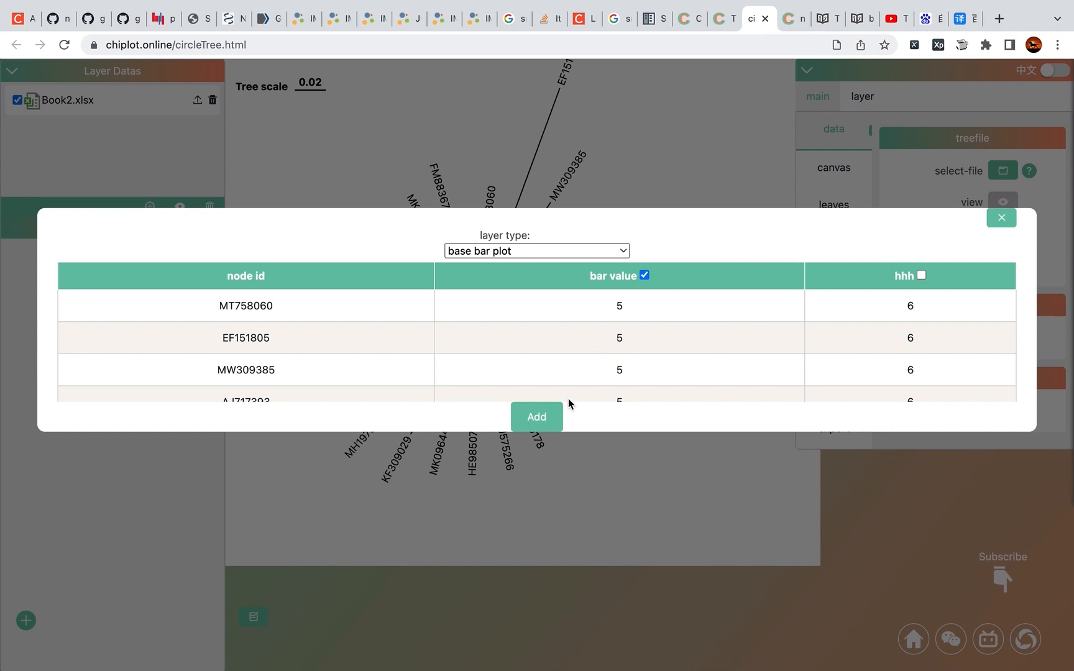
click(545, 423)
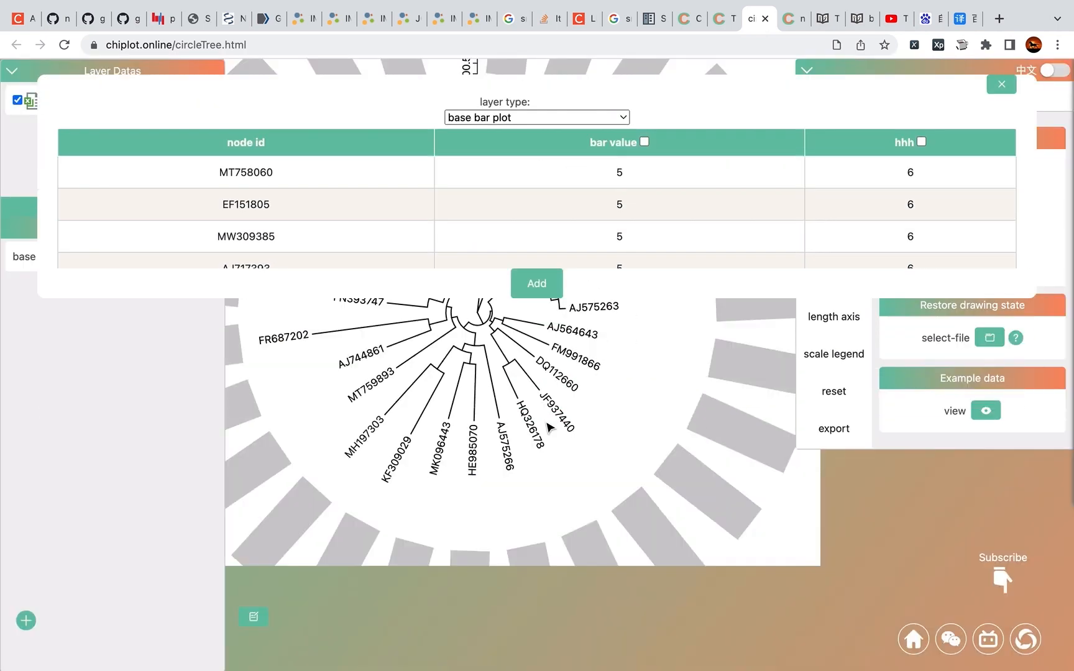
click(90, 267)
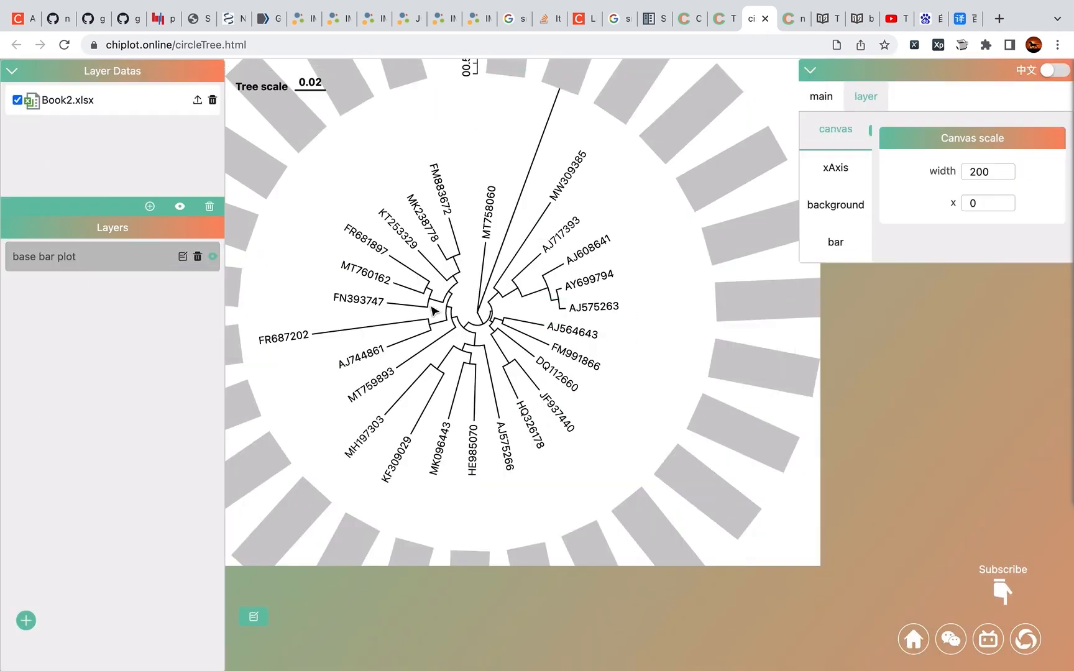
Step: Collapse the layer data and layers lists, and enlarge the canvas in width and height to make room for the ring of bars
scroll(434, 310, down, 5)
drag(433, 311, 466, 312)
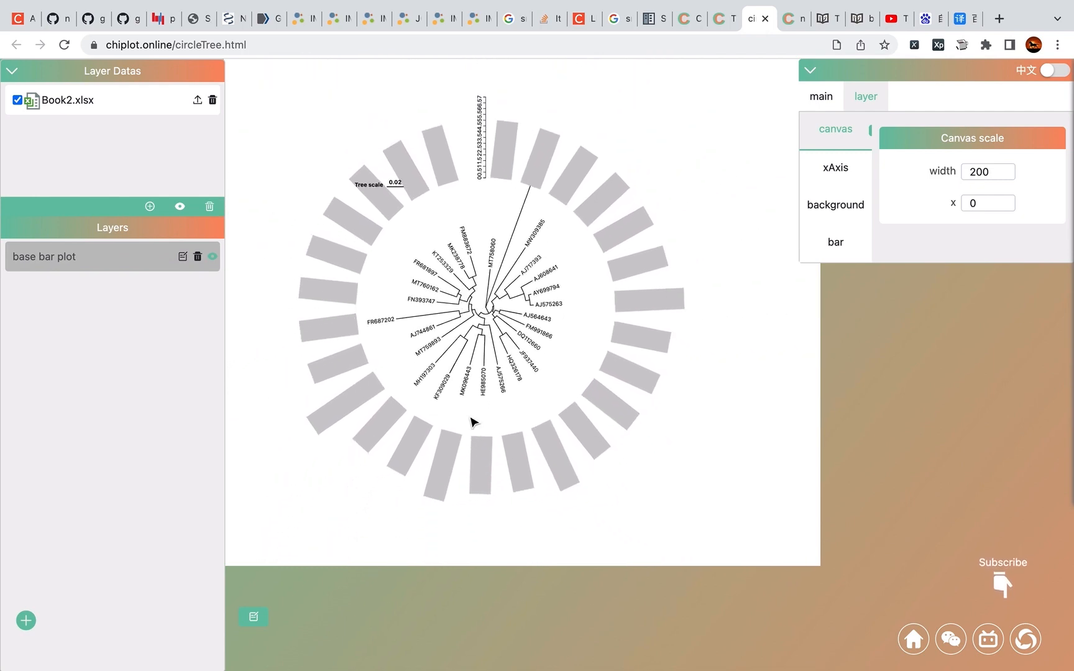
scroll(468, 563, up, 5)
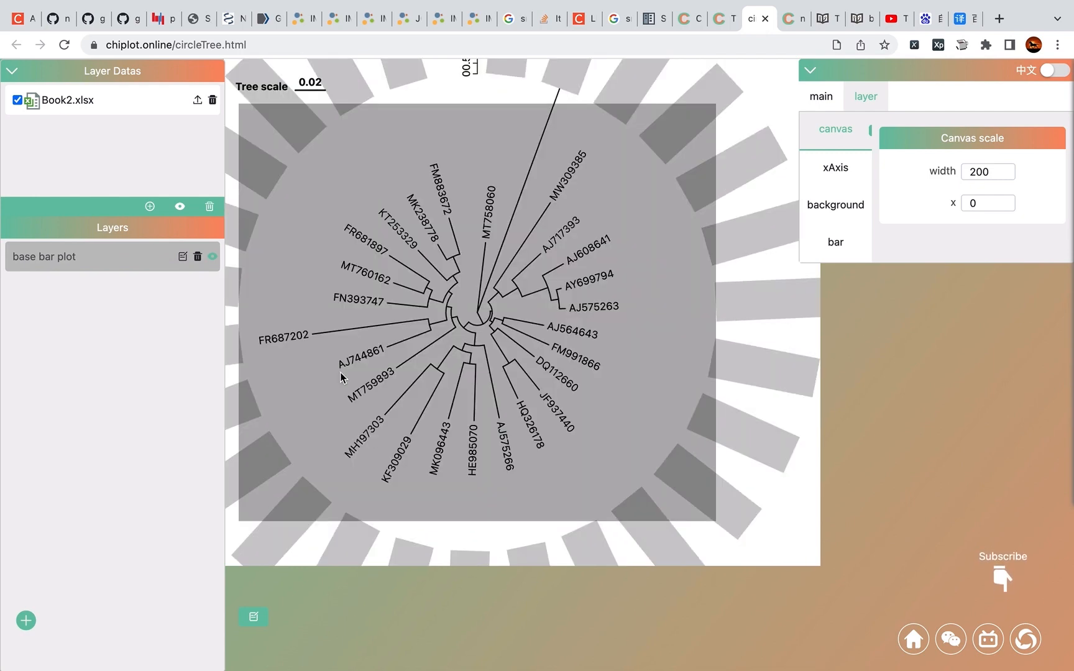
click(253, 624)
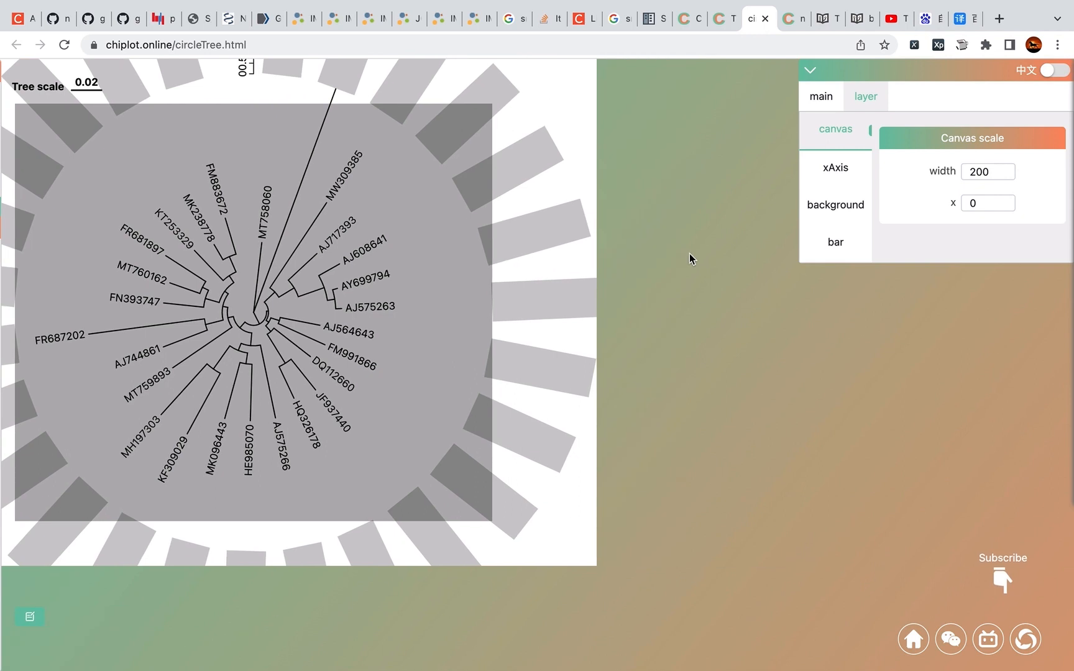
drag(606, 257, 766, 251)
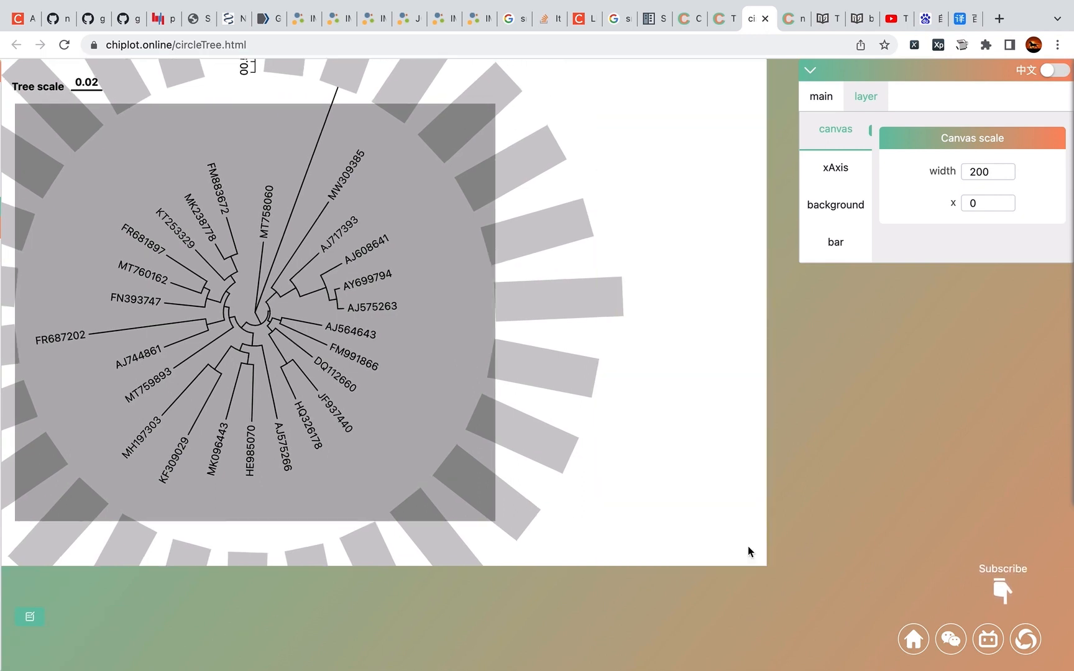
drag(767, 567, 867, 668)
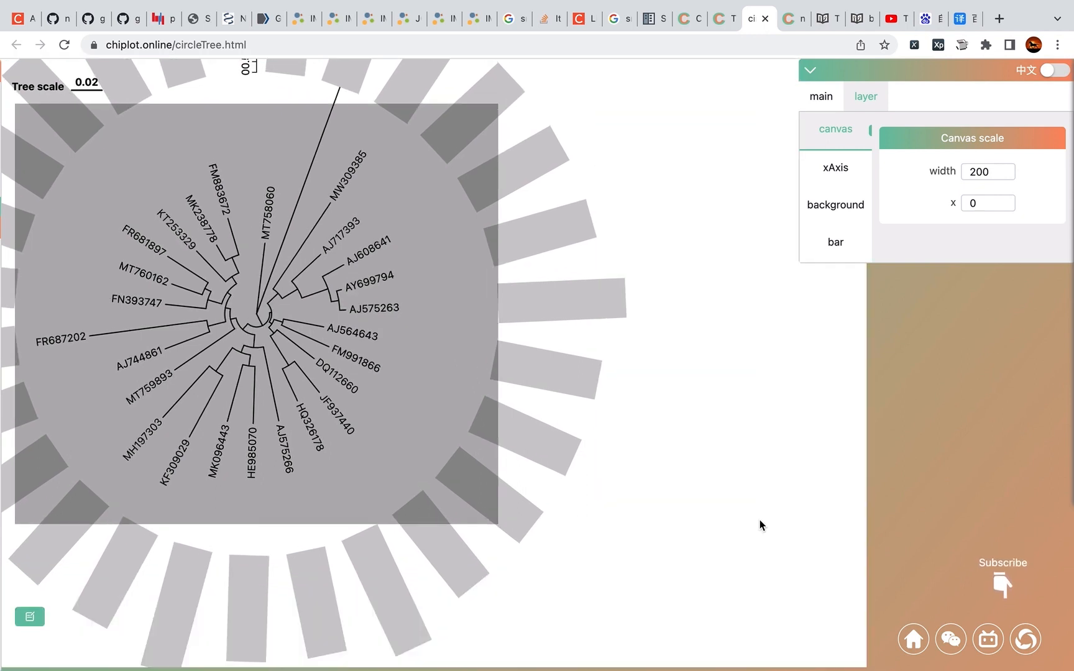
Step: Resize the circular tree's plotting area to centre it with its bars on the canvas, and move the tree scale outside the bar ring
click(509, 371)
drag(499, 371, 639, 373)
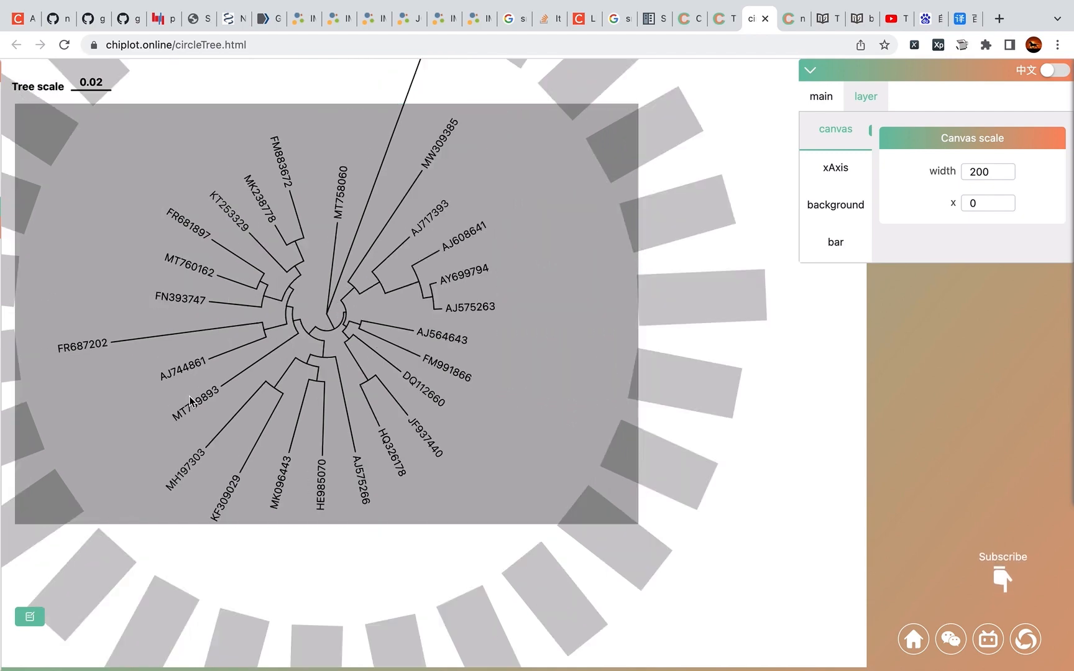
drag(13, 380, 243, 380)
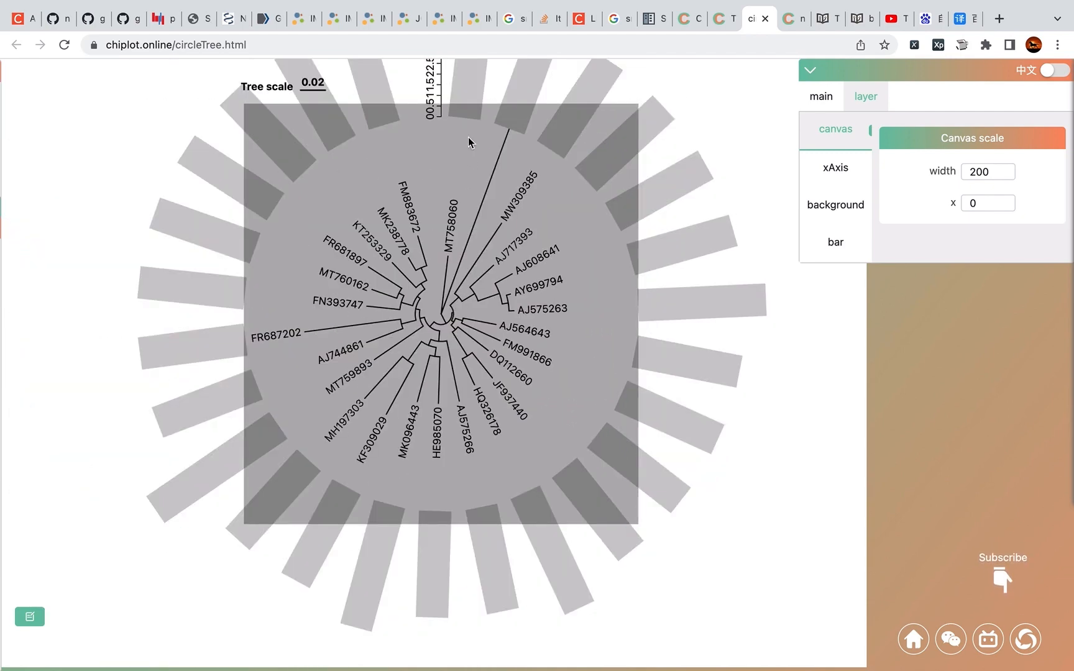
drag(465, 113, 501, 194)
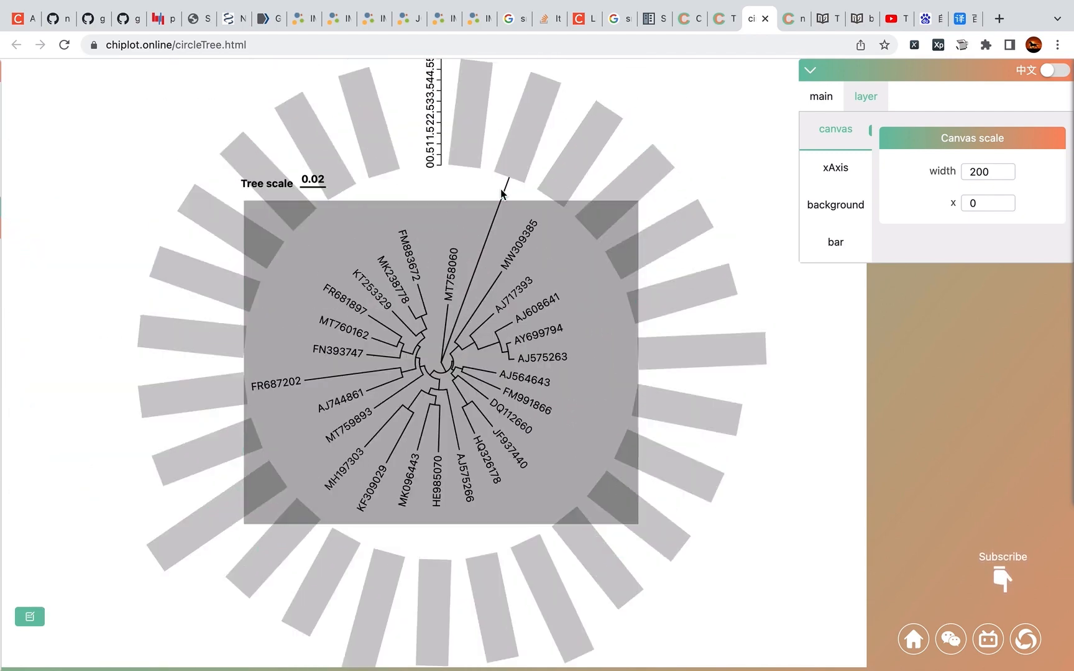
click(294, 337)
drag(244, 347, 231, 347)
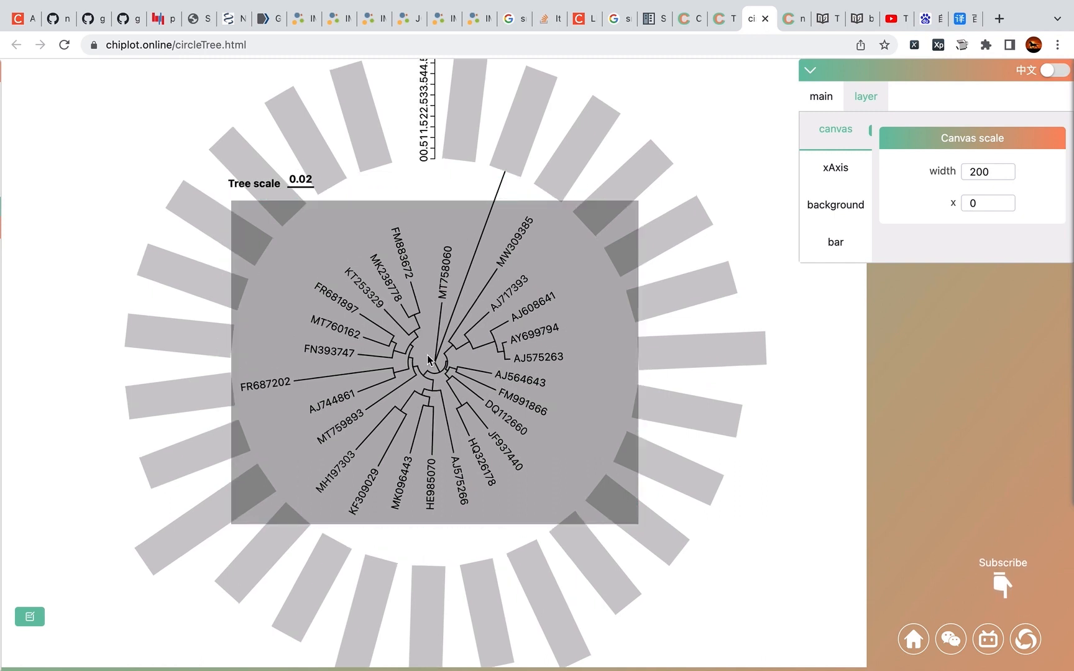
click(427, 355)
drag(264, 187, 81, 189)
Step: Examine the x-axis and background settings of the base bar plot layer
click(851, 168)
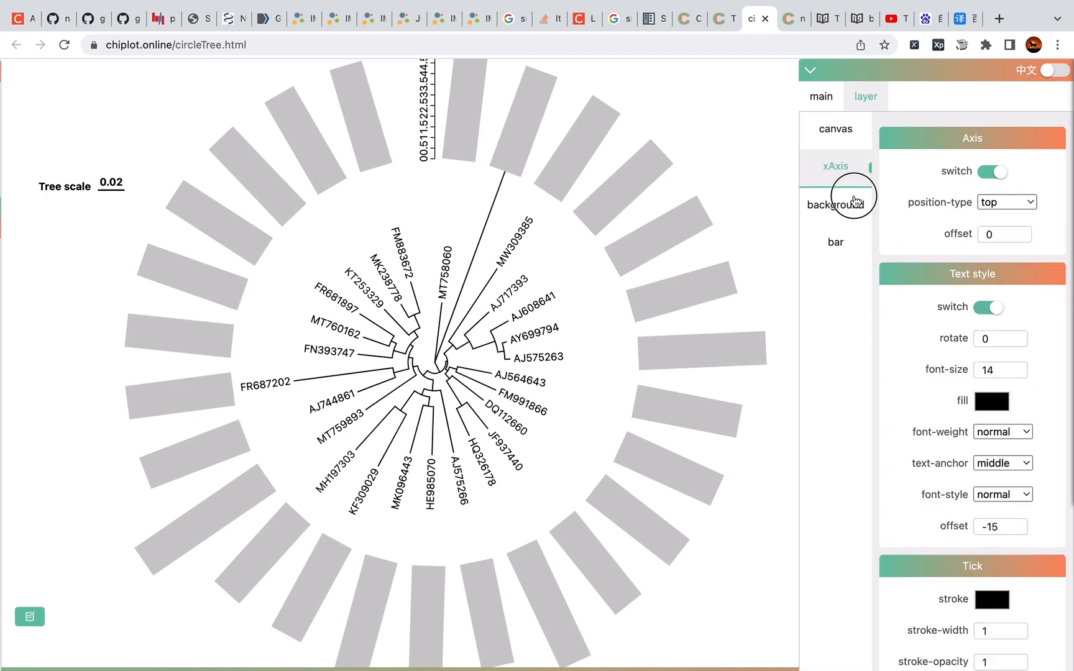
click(856, 230)
click(863, 200)
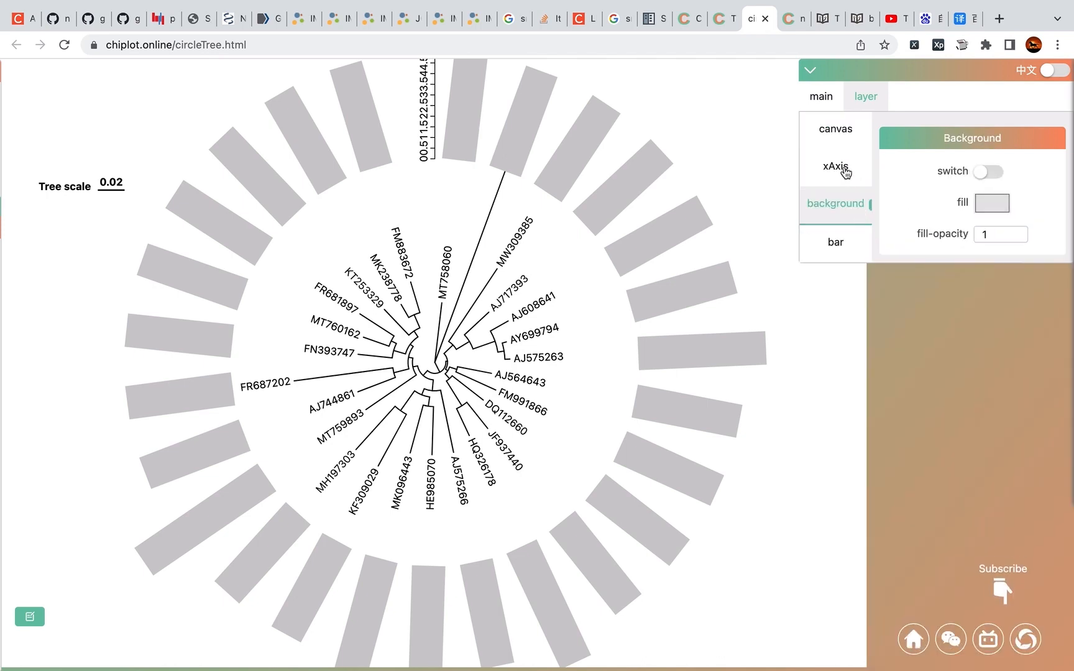